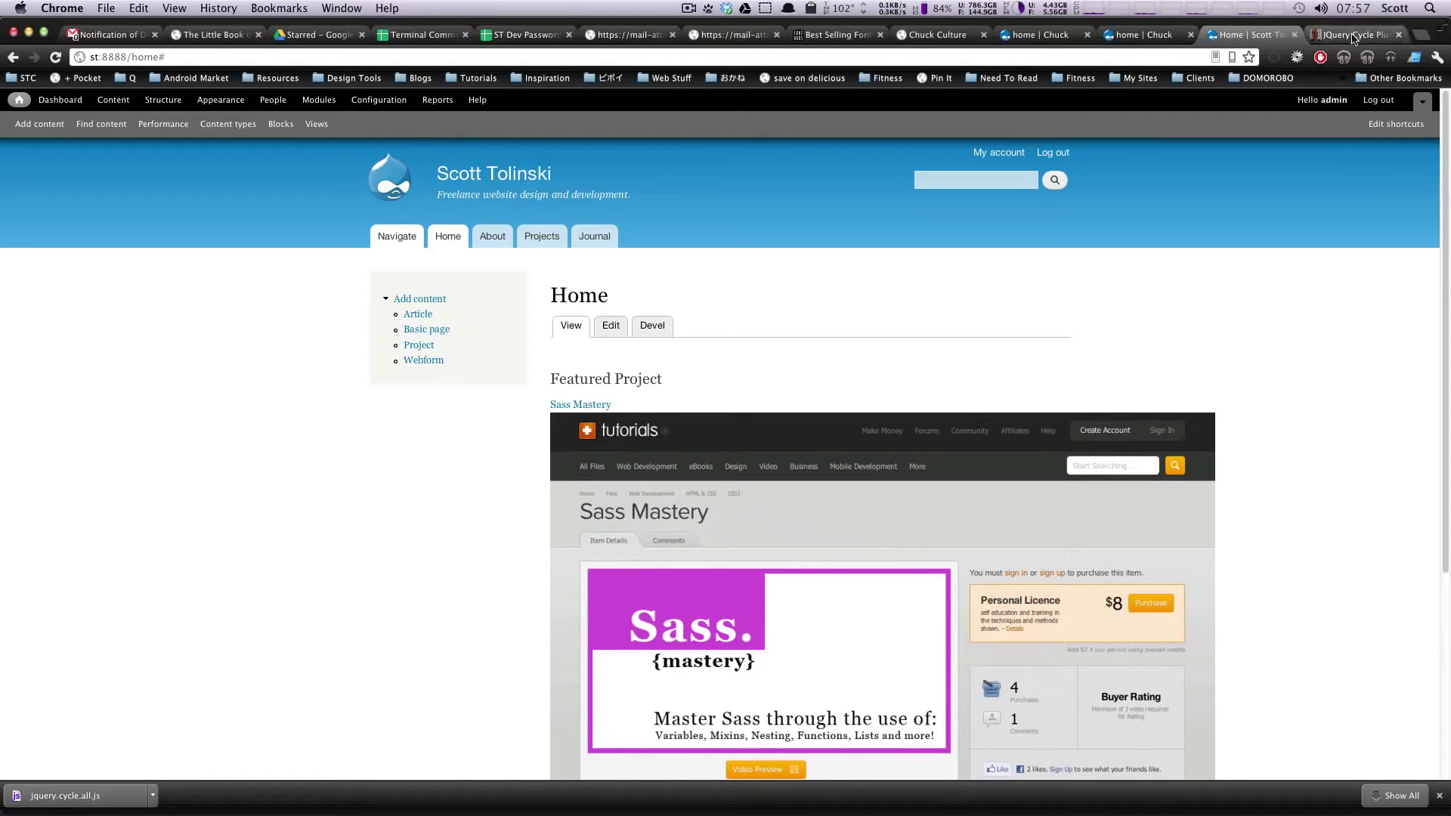
Open drupal.org in a new browser tab.
{"action": "left_click", "coordinate": [1423, 35]}
{"action": "type", "text": "drp"}
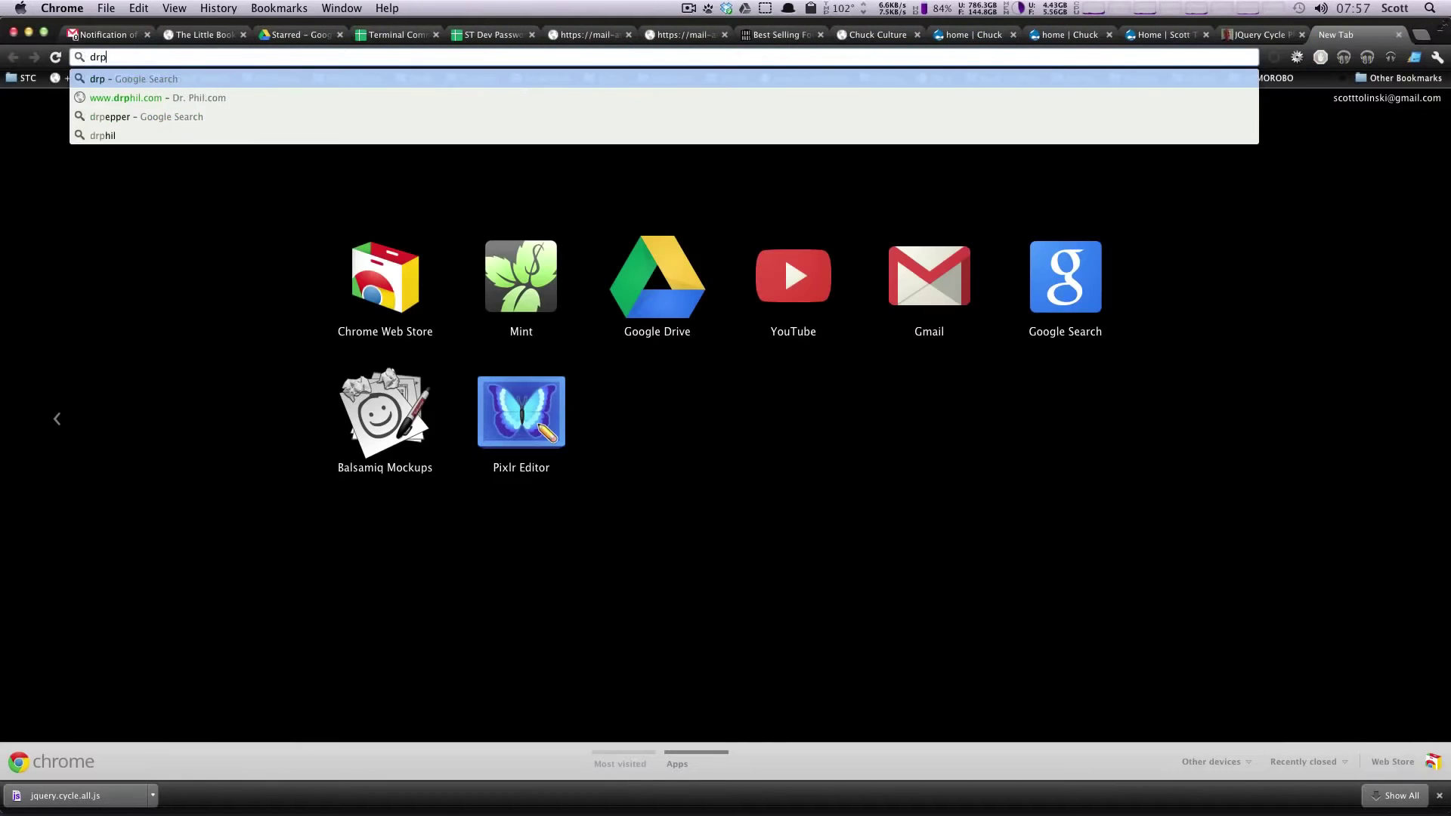
{"action": "type", "text": "upal.org"}
{"action": "key", "text": "Return"}
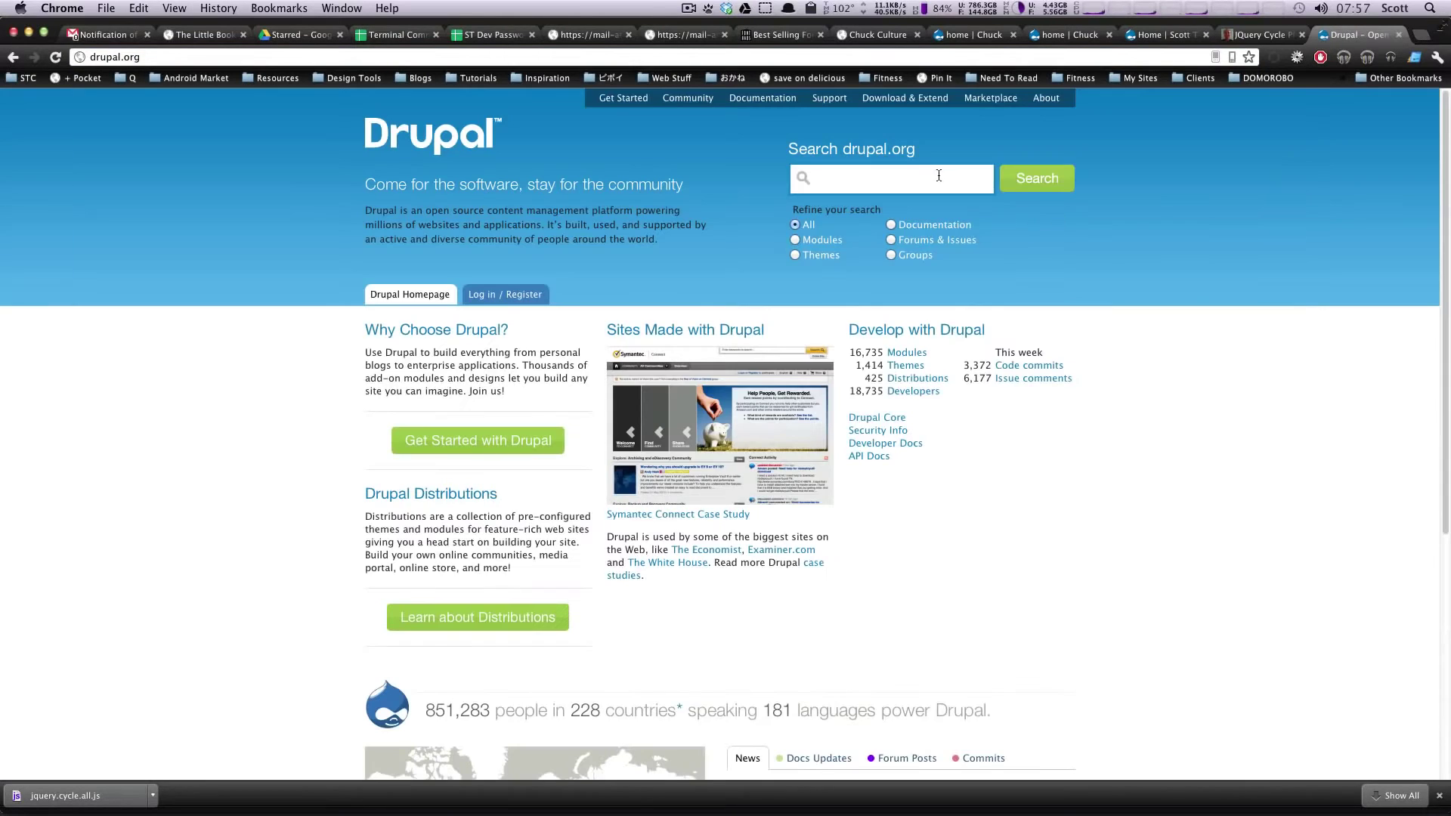
Search drupal.org for "views slideshow".
{"action": "left_click", "coordinate": [915, 173]}
{"action": "type", "text": "vi"}
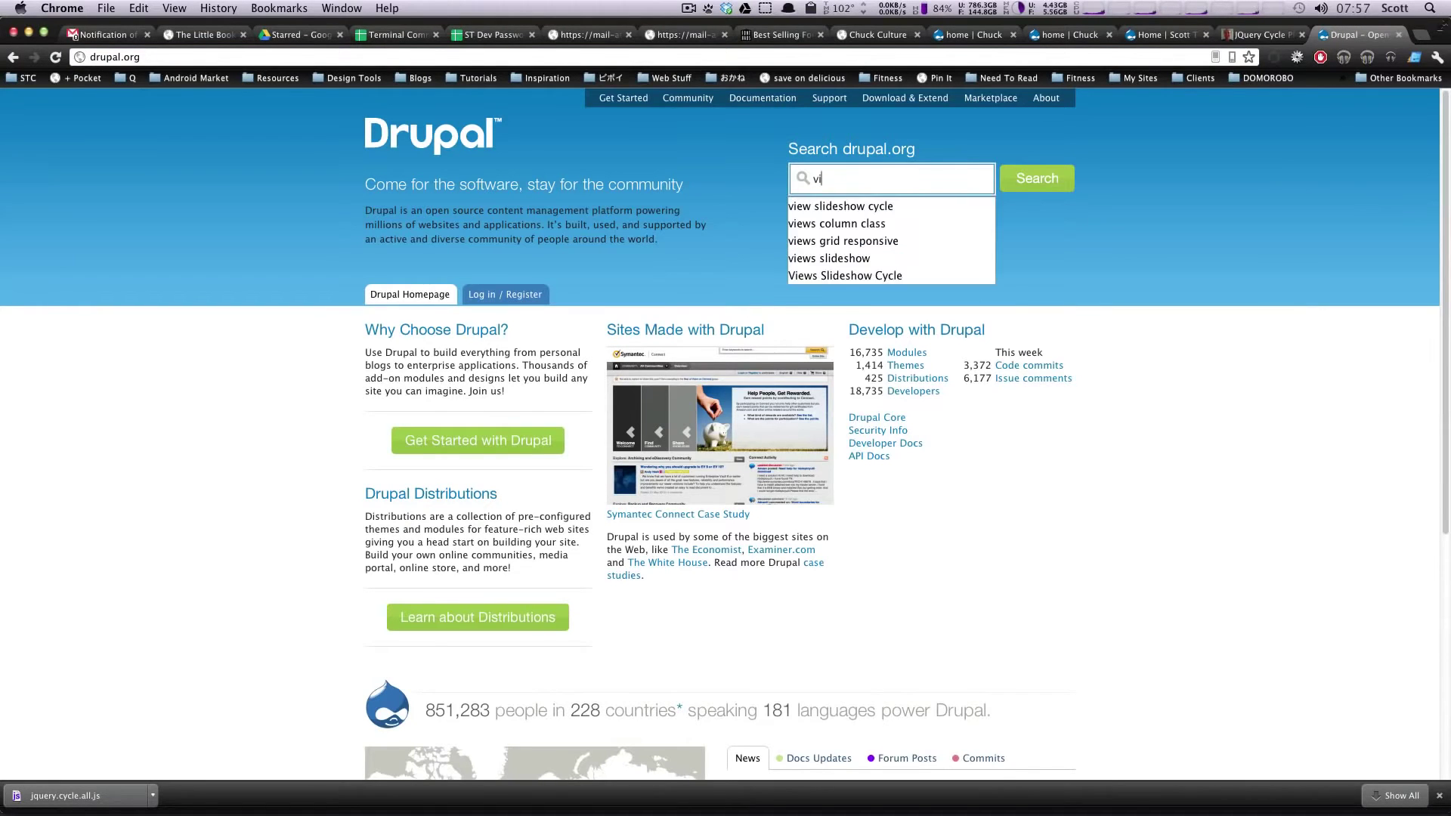
{"action": "type", "text": "ews slideshow"}
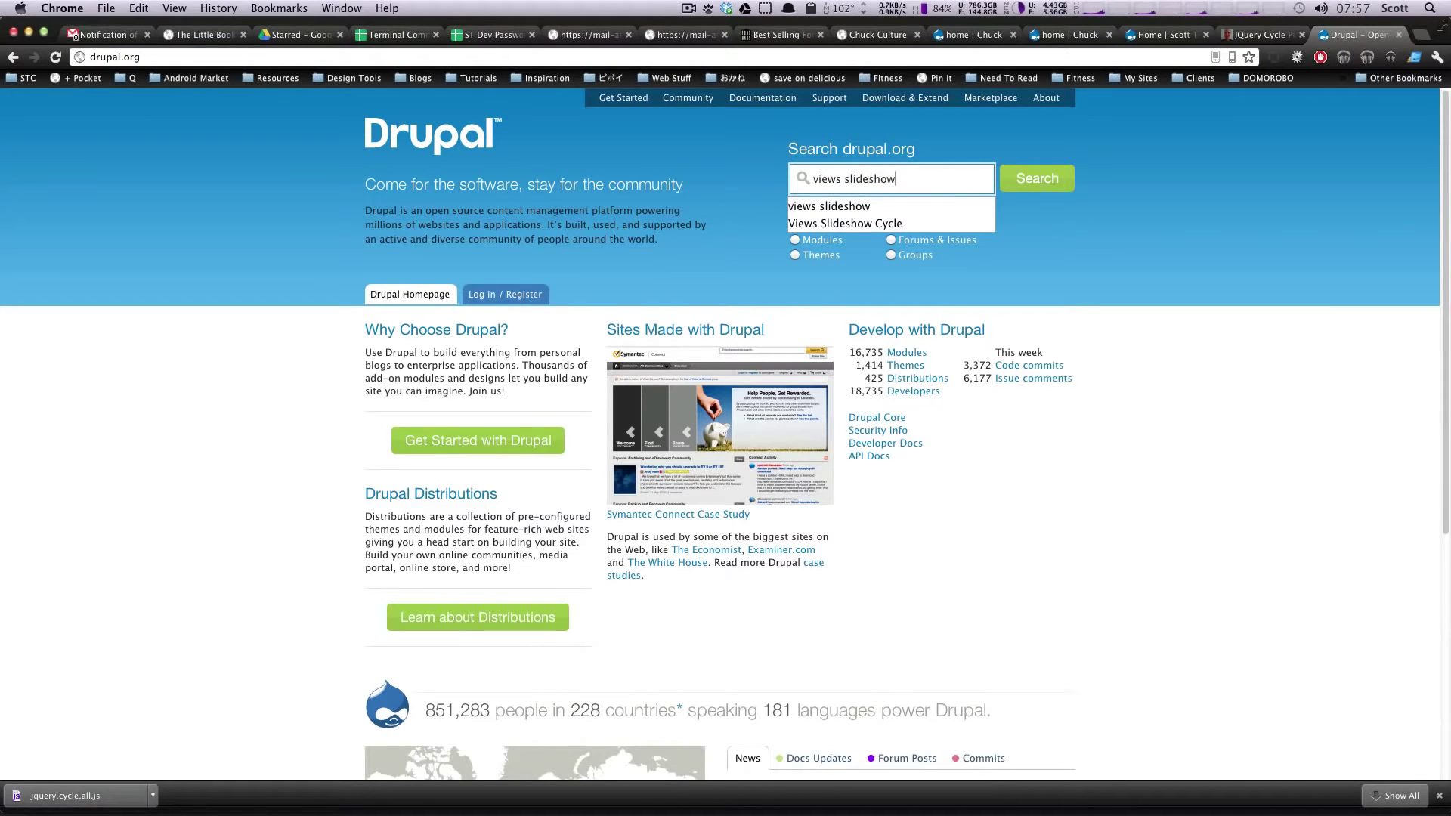
{"action": "key", "text": "Return"}
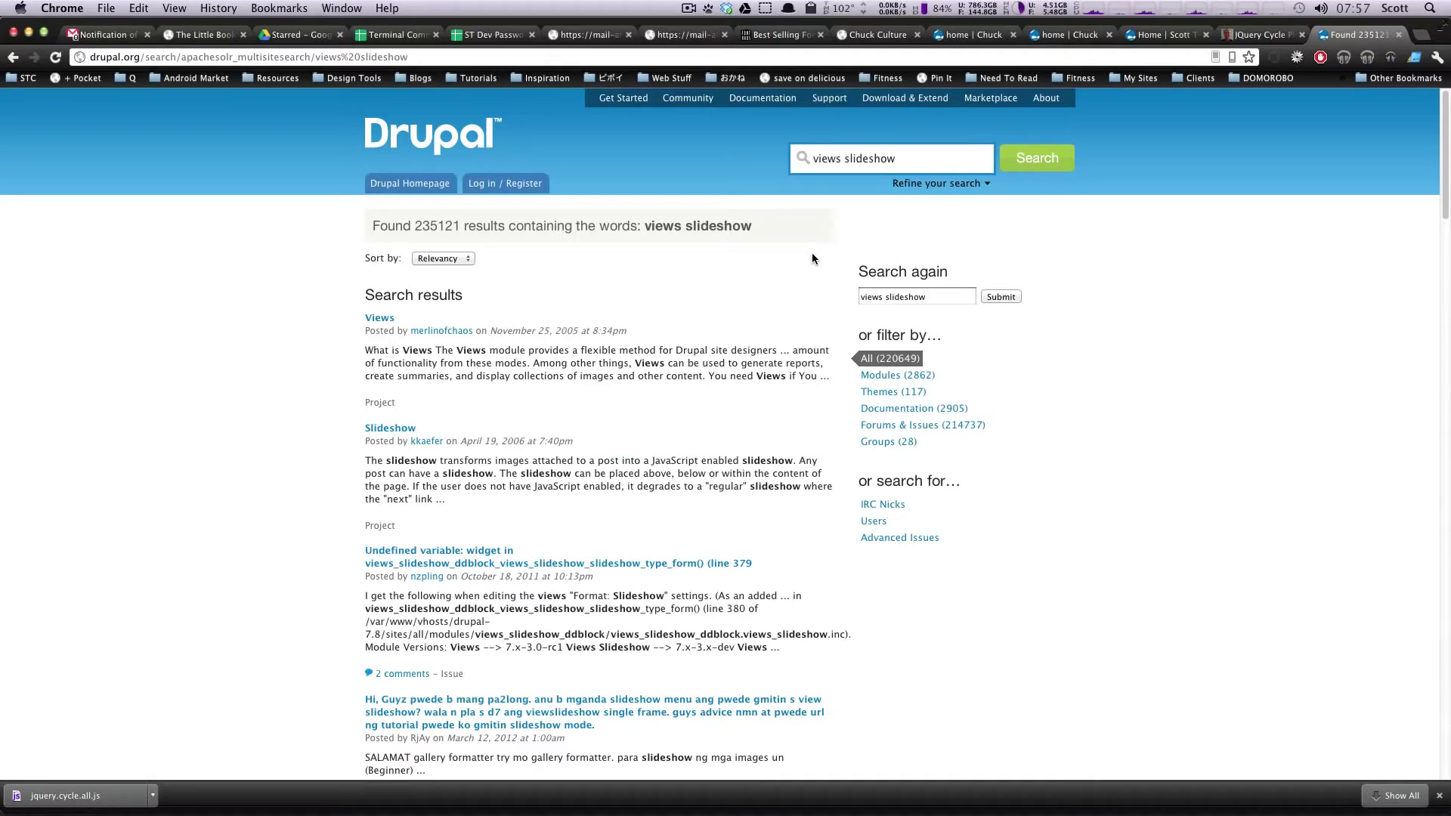
Limit the search results to modules and open the Views Slideshow project page to review its related modules and downloads.
{"action": "left_click", "coordinate": [922, 381]}
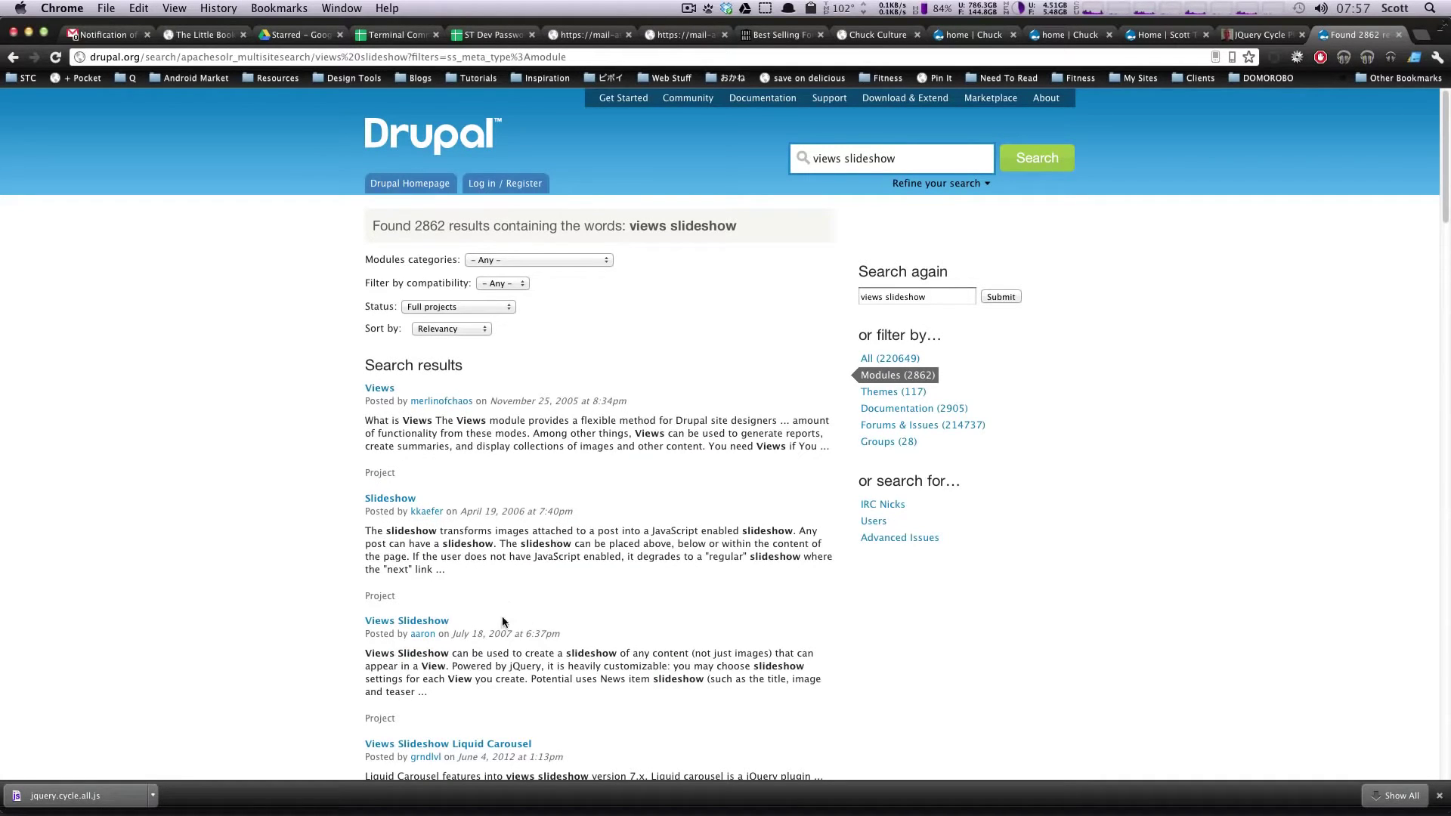
{"action": "left_click", "coordinate": [432, 622]}
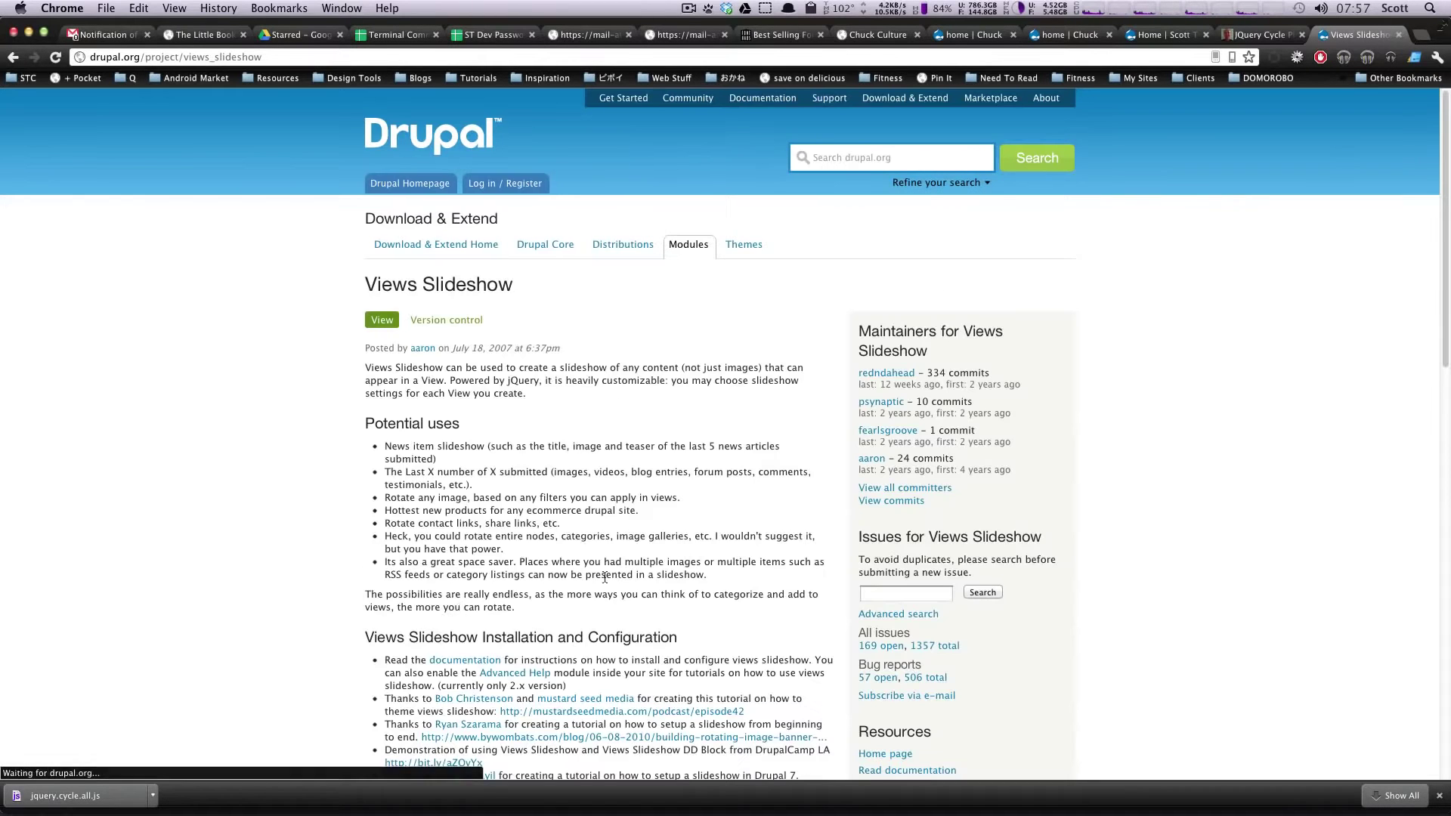
{"action": "scroll", "coordinate": [640, 569], "scroll_direction": "down", "scroll_amount": 6}
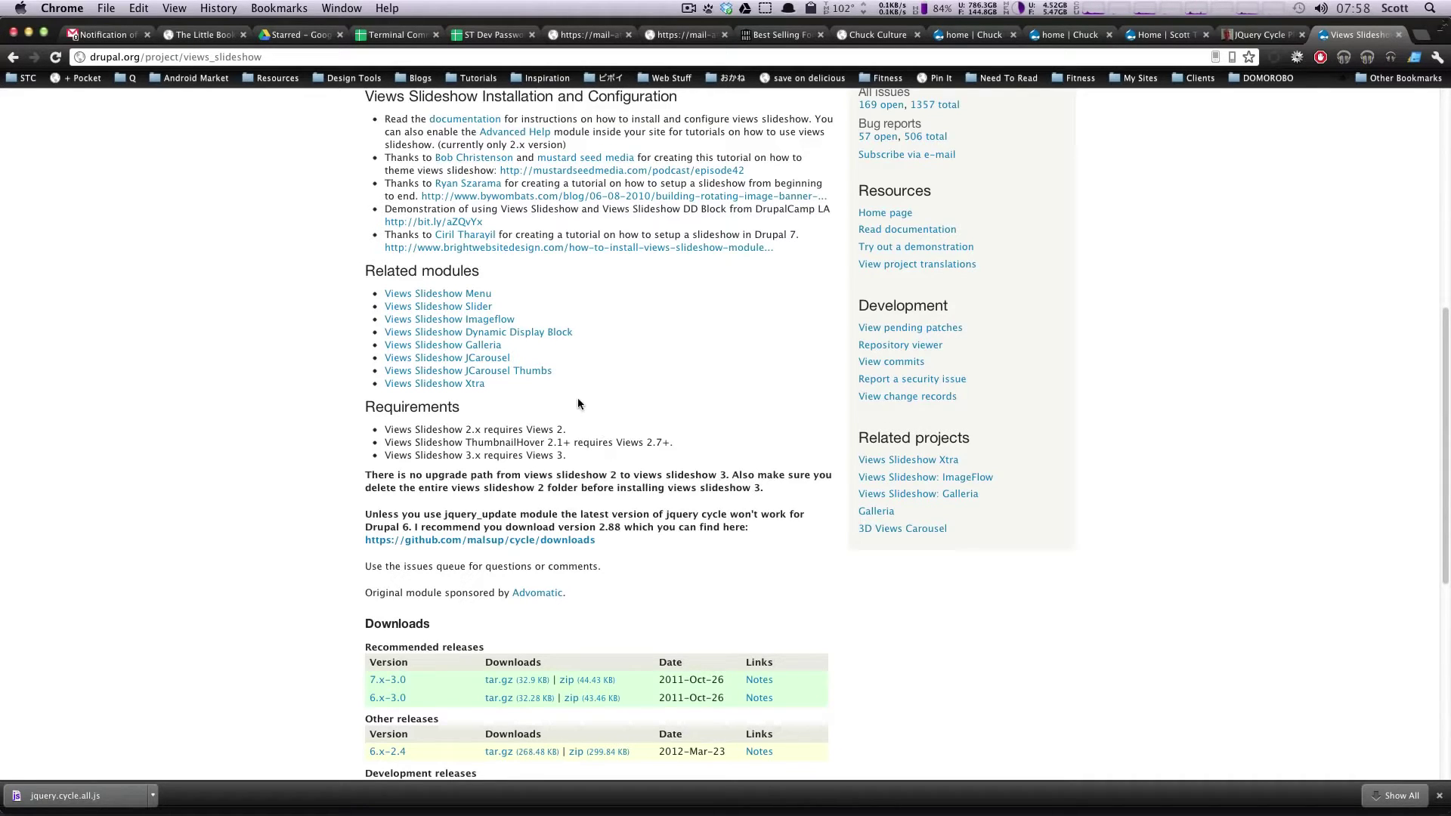
{"action": "left_click_drag", "start_coordinate": [530, 319], "coordinate": [509, 292]}
{"action": "left_click_drag", "start_coordinate": [593, 333], "coordinate": [496, 358]}
Switch to Finder and examine the libraries and modules folders under sites/all in the st site folder.
{"action": "key", "text": "super+Tab"}
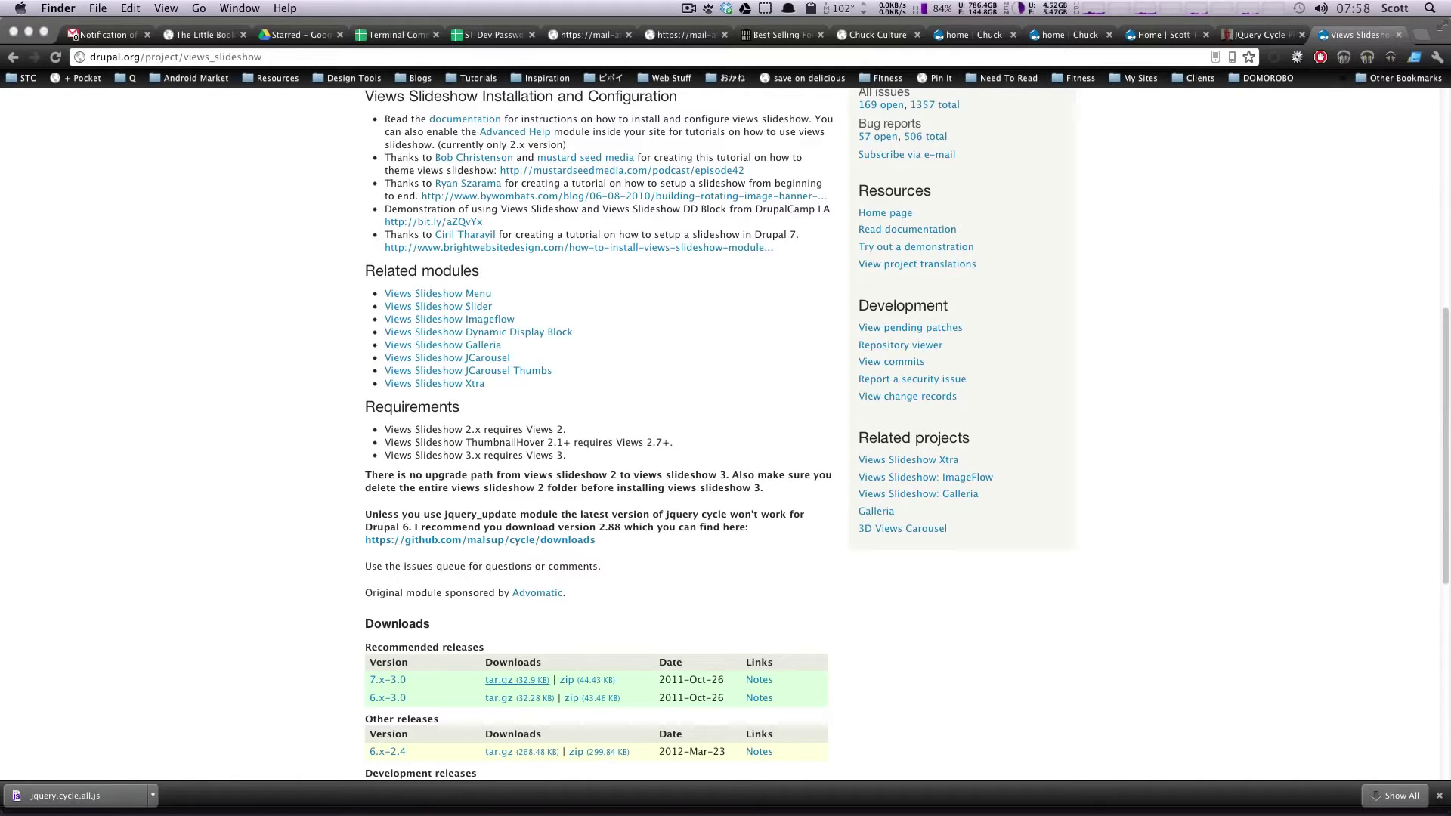
{"action": "key", "text": "super+n"}
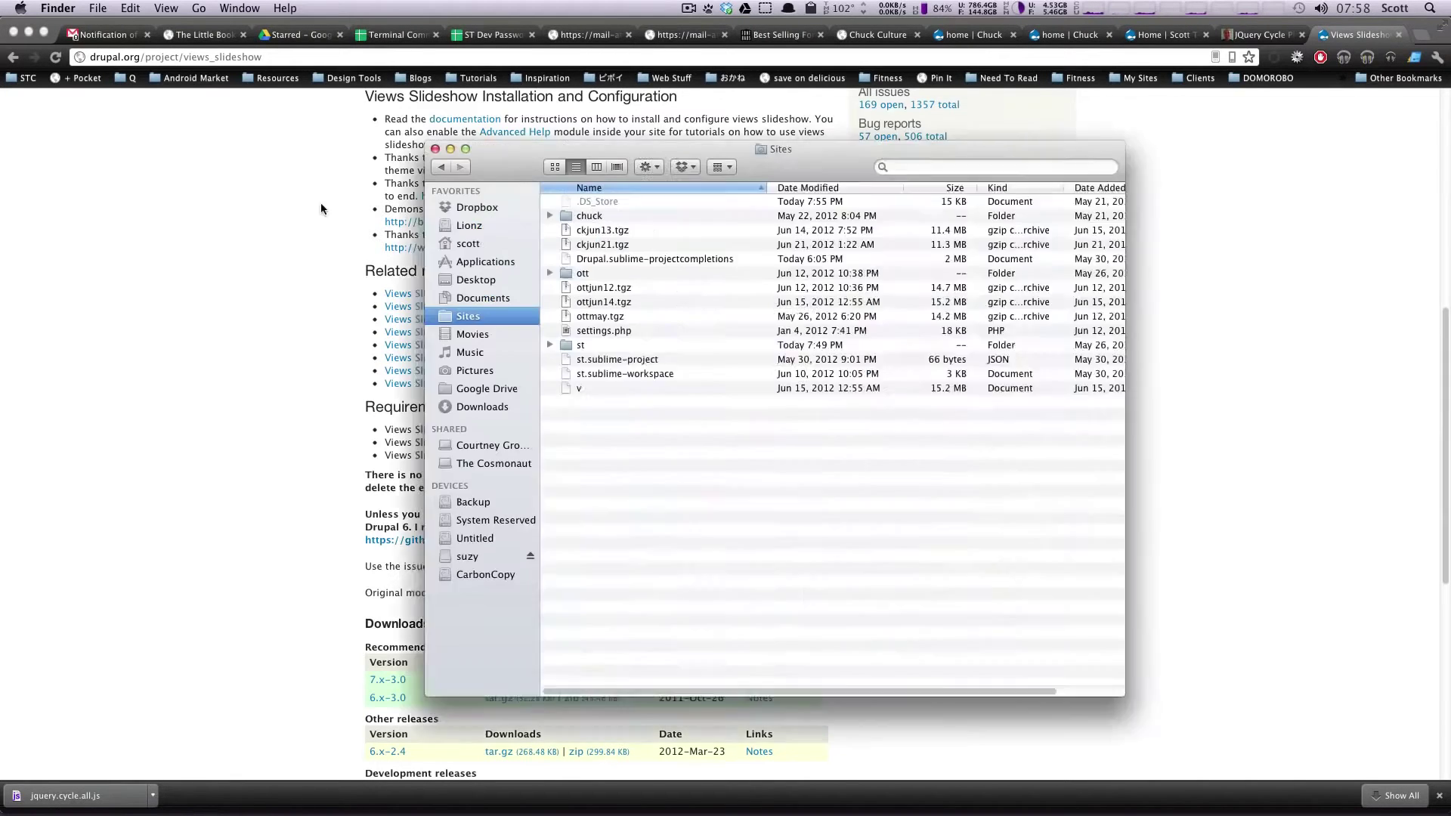
{"action": "left_click_drag", "start_coordinate": [522, 178], "coordinate": [391, 150]}
{"action": "double_click", "coordinate": [434, 316]}
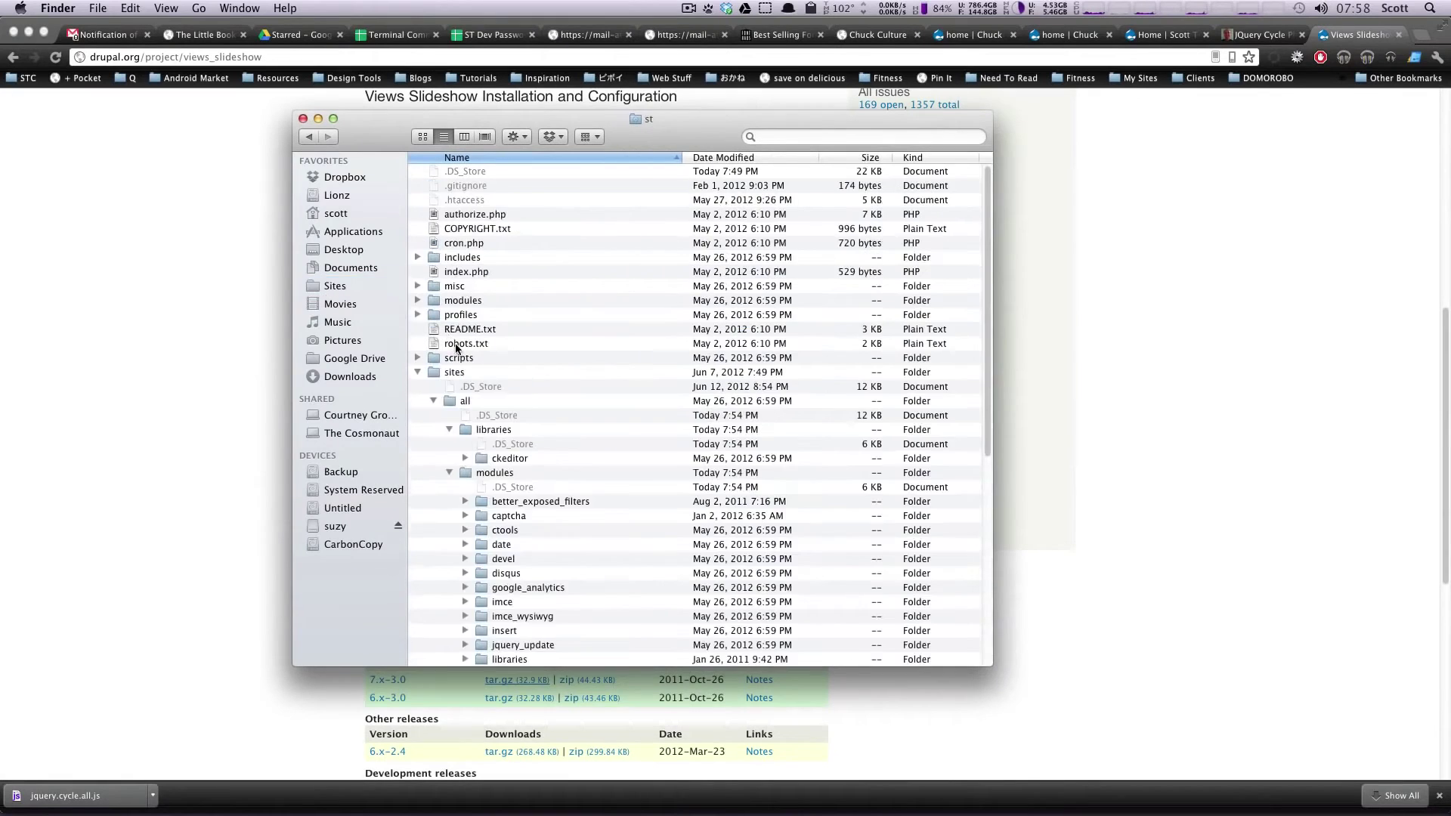
{"action": "scroll", "coordinate": [520, 516], "scroll_direction": "down", "scroll_amount": 10}
{"action": "scroll", "coordinate": [506, 544], "scroll_direction": "up", "scroll_amount": 8}
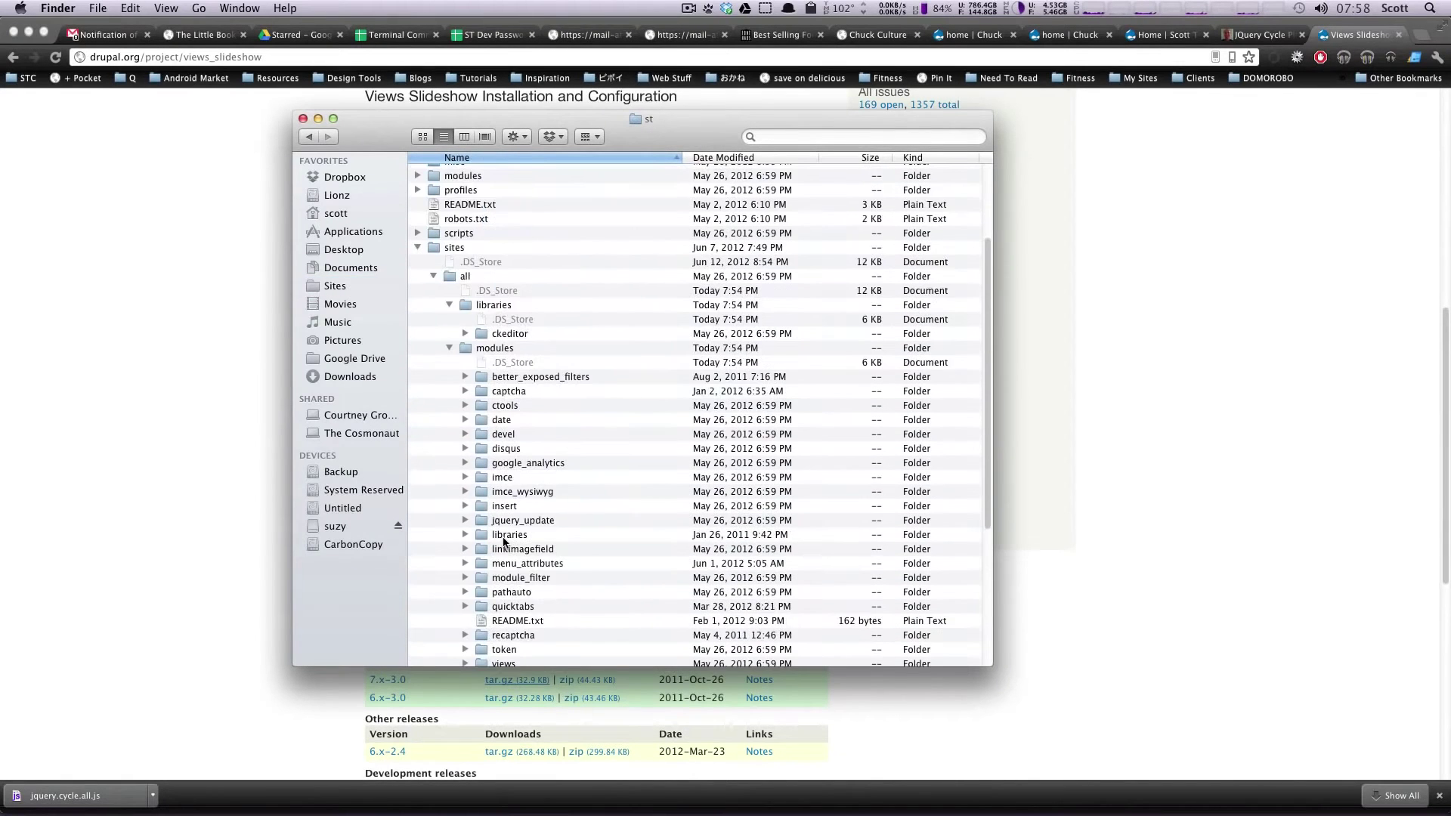
{"action": "key", "text": "super+n"}
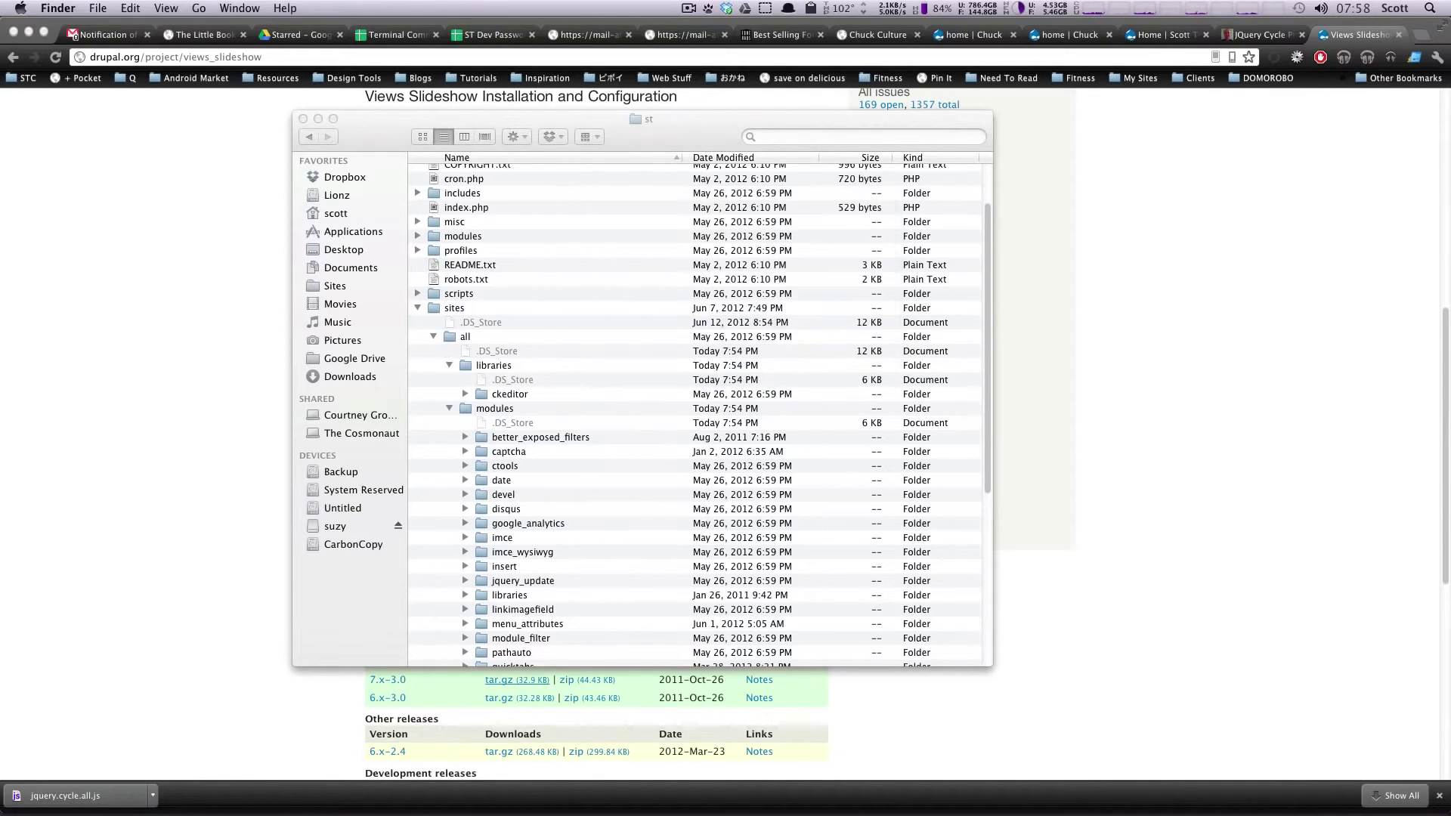
{"action": "left_click_drag", "start_coordinate": [597, 815], "coordinate": [503, 411]}
{"action": "left_click", "coordinate": [1318, 323]}
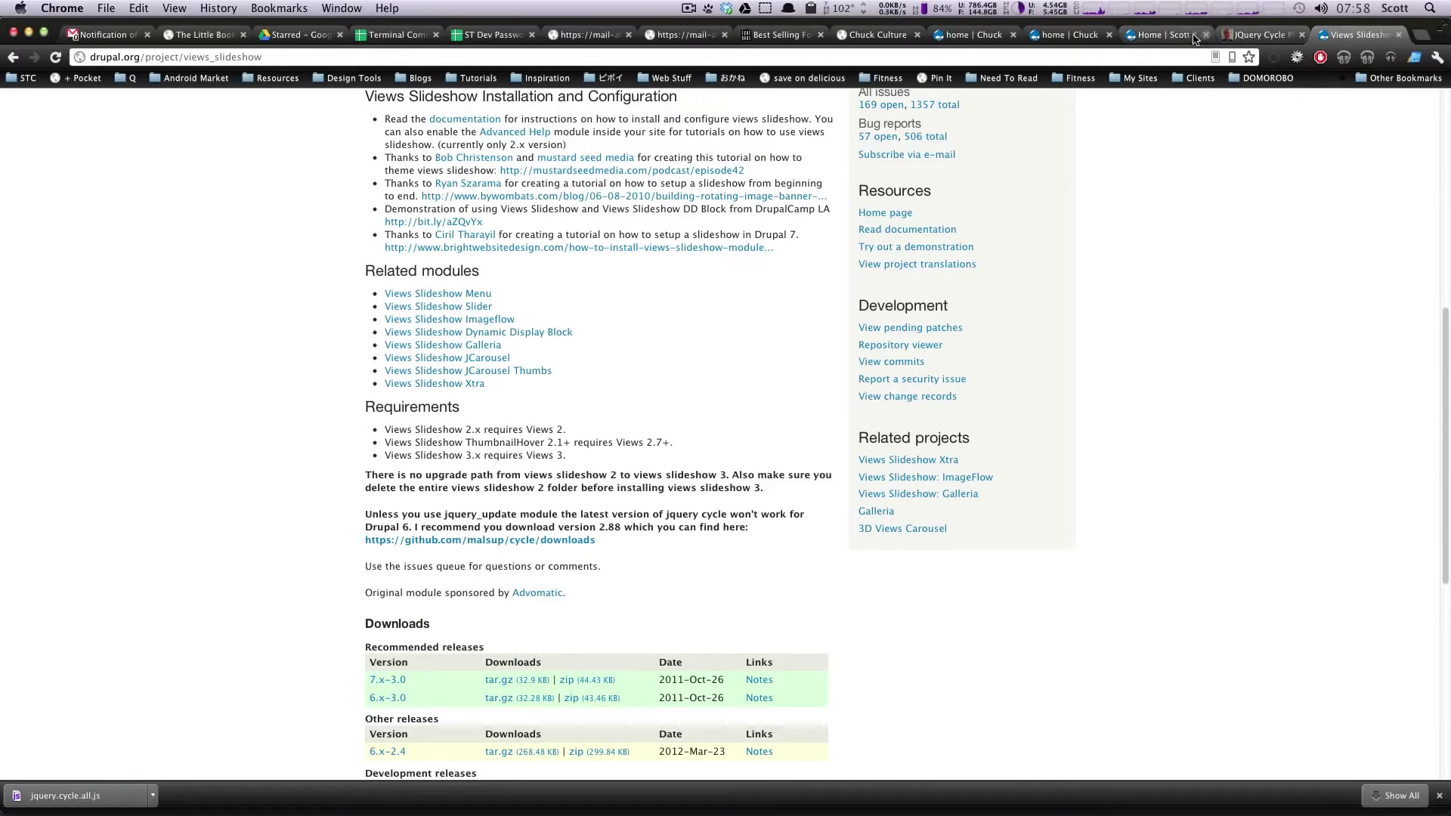
Return to the local Drupal site in Chrome and filter its module list by "slideshow".
{"action": "left_click", "coordinate": [1162, 36]}
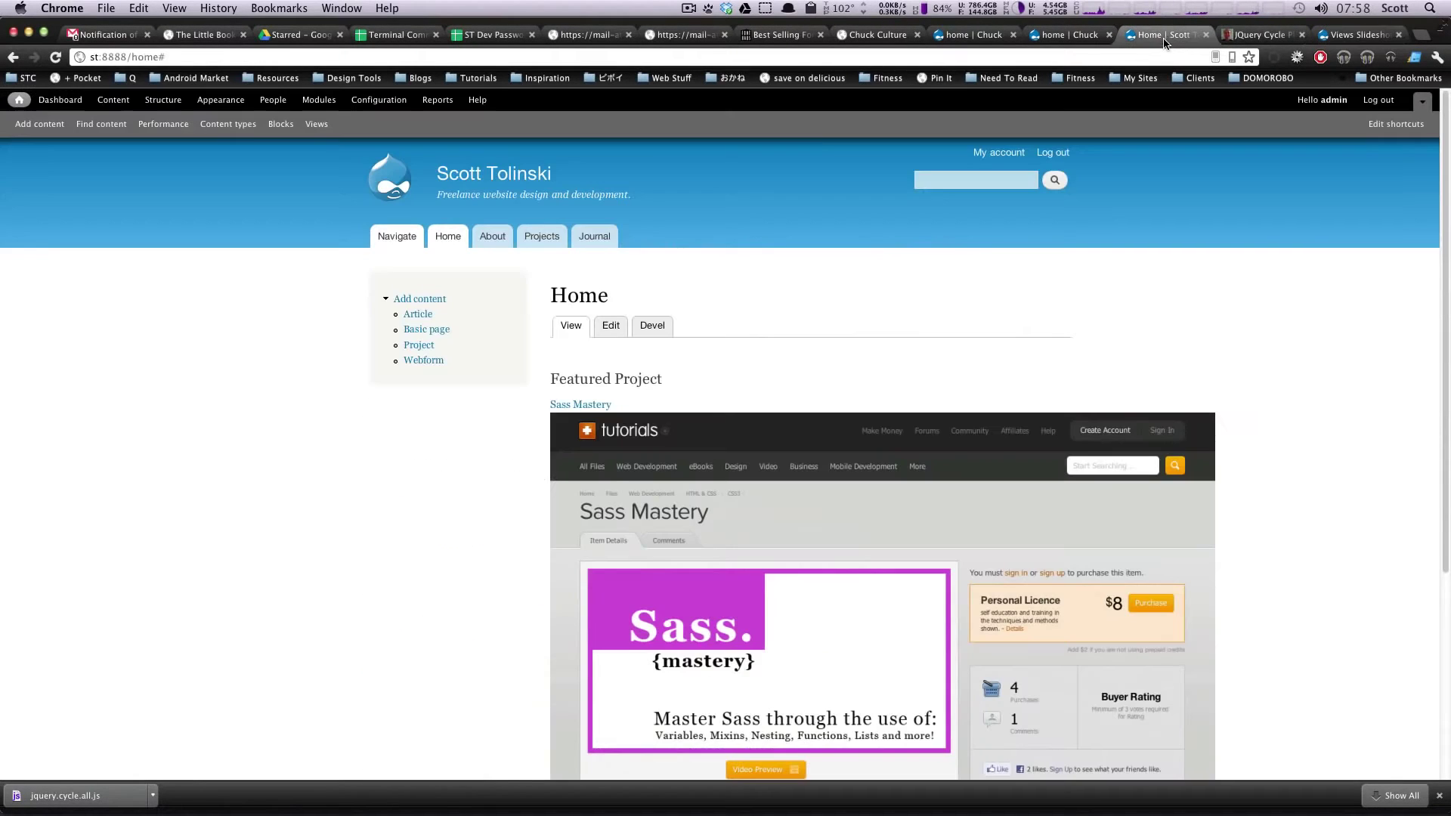
{"action": "left_click", "coordinate": [311, 100]}
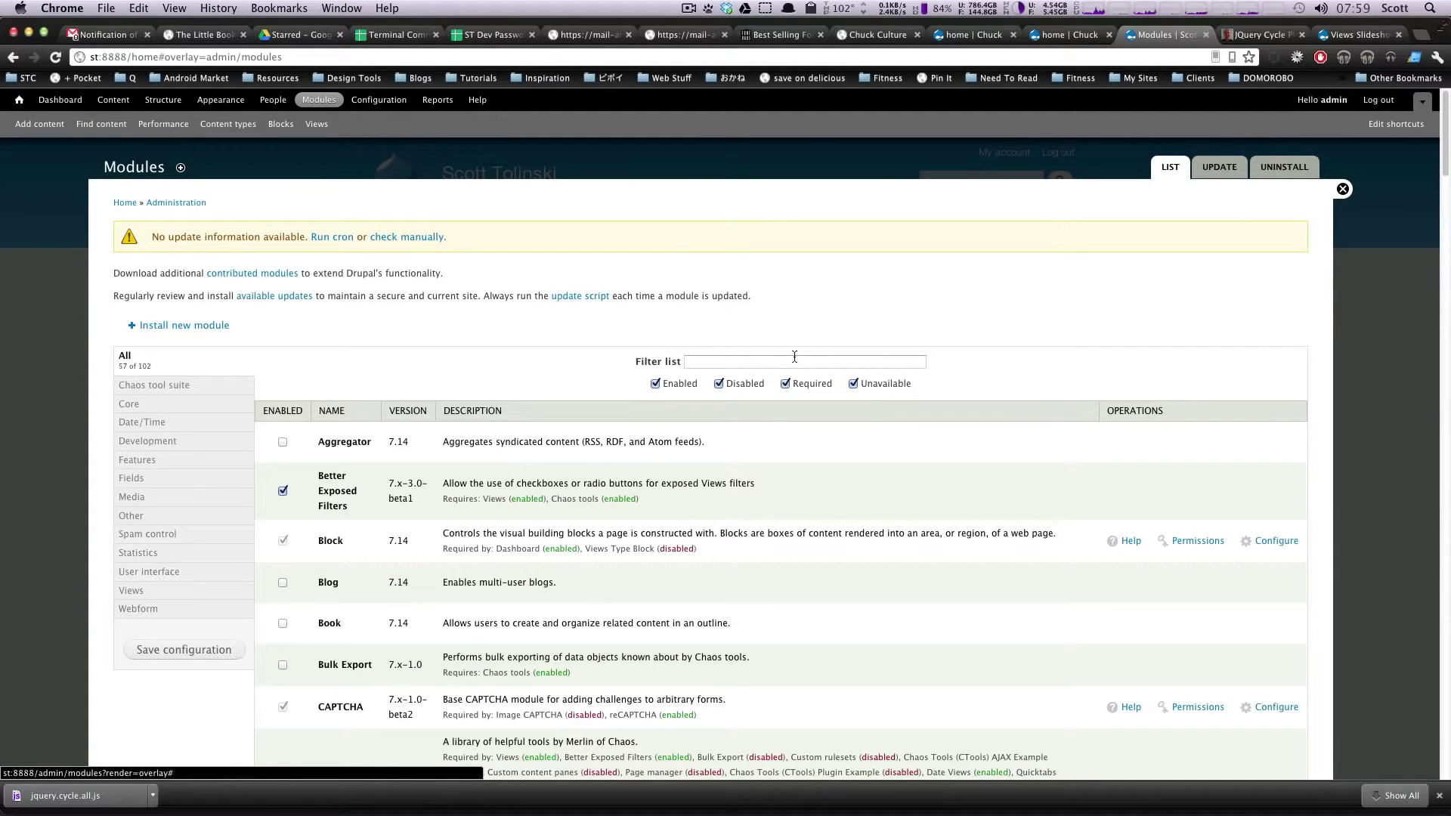
{"action": "left_click", "coordinate": [792, 358]}
{"action": "type", "text": "slide"}
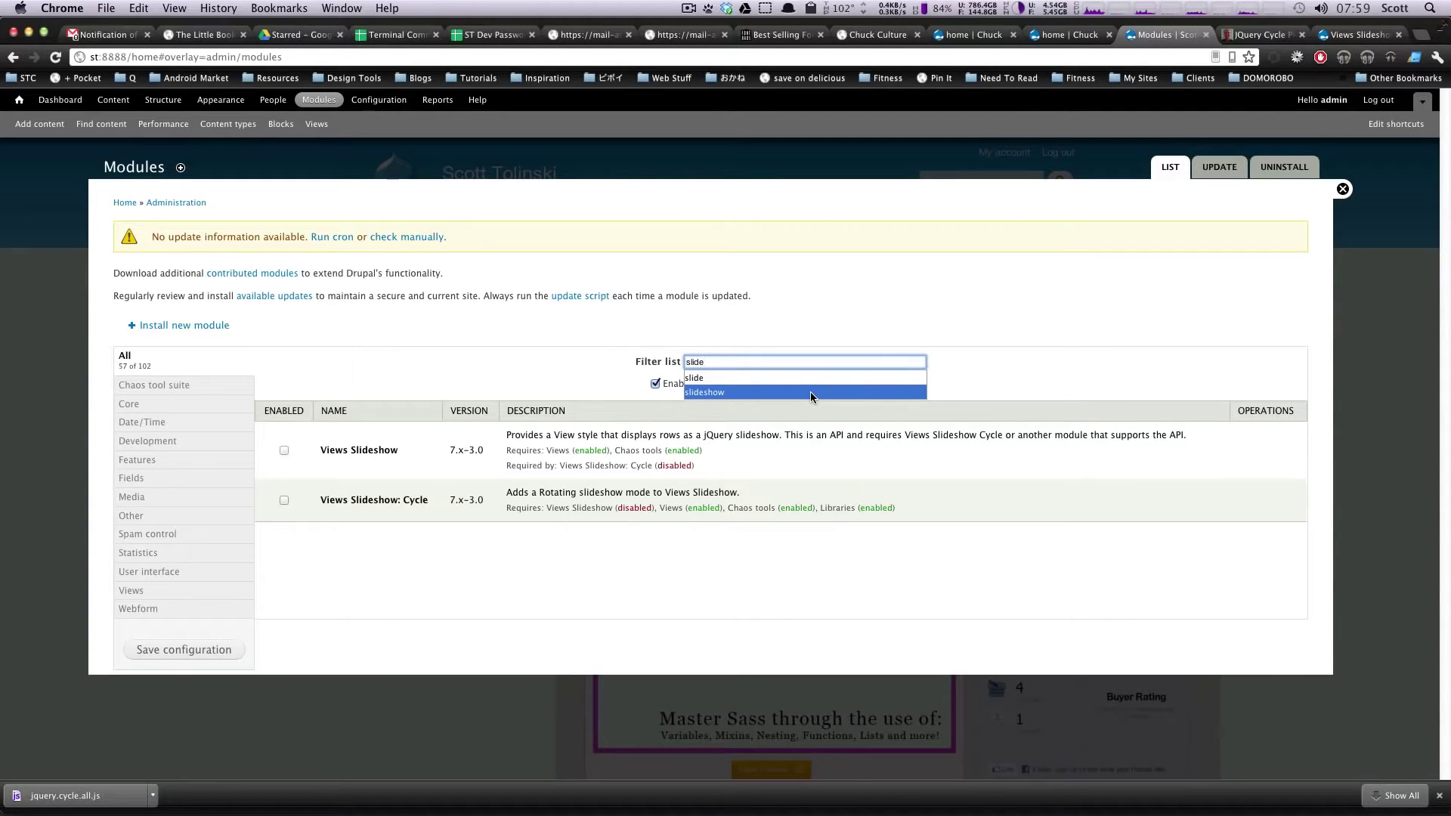
{"action": "left_click", "coordinate": [810, 391]}
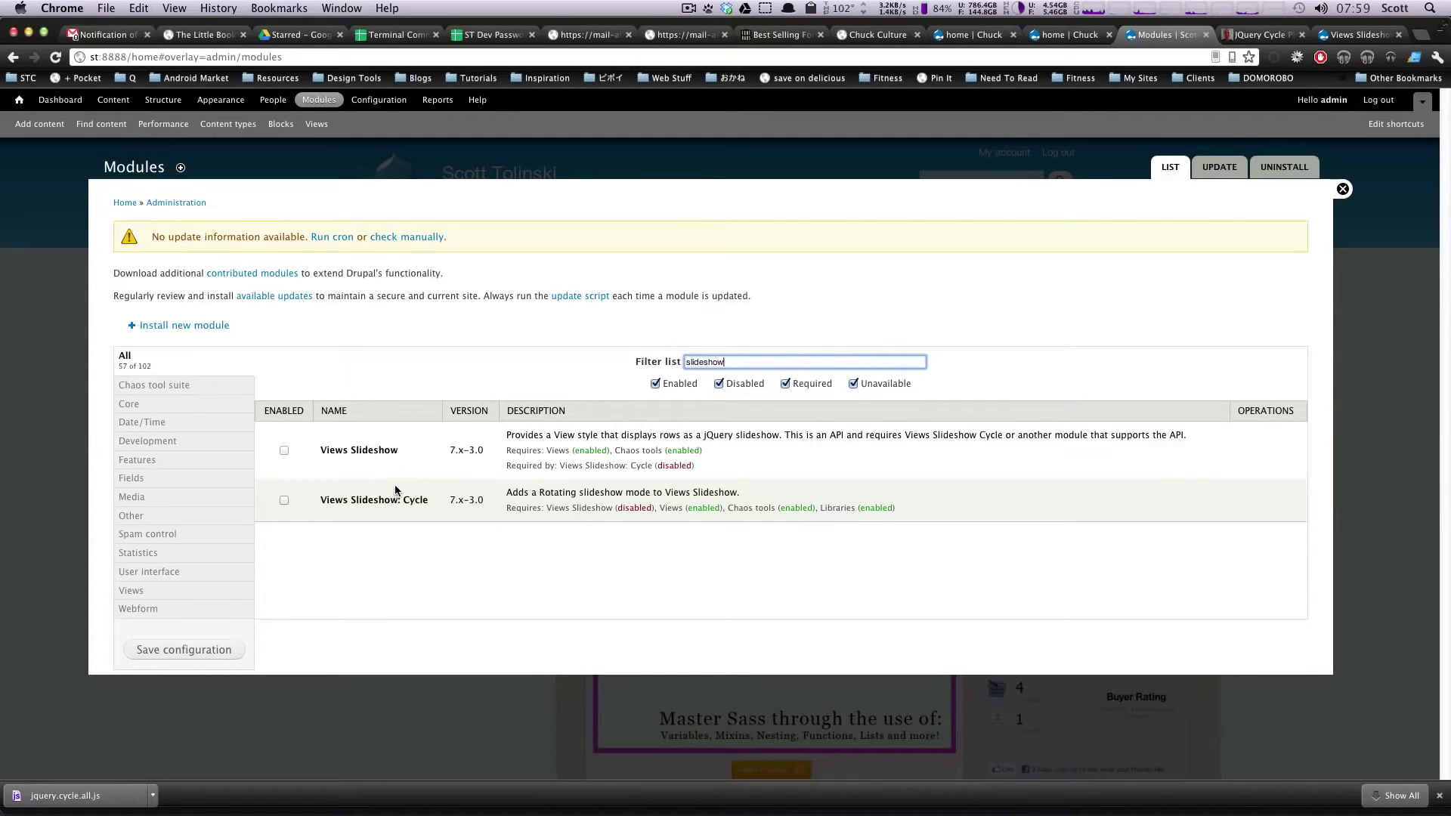
Enable the Views Slideshow and Views Slideshow: Cycle modules, save the configuration, and close the module list.
{"action": "left_click", "coordinate": [342, 450]}
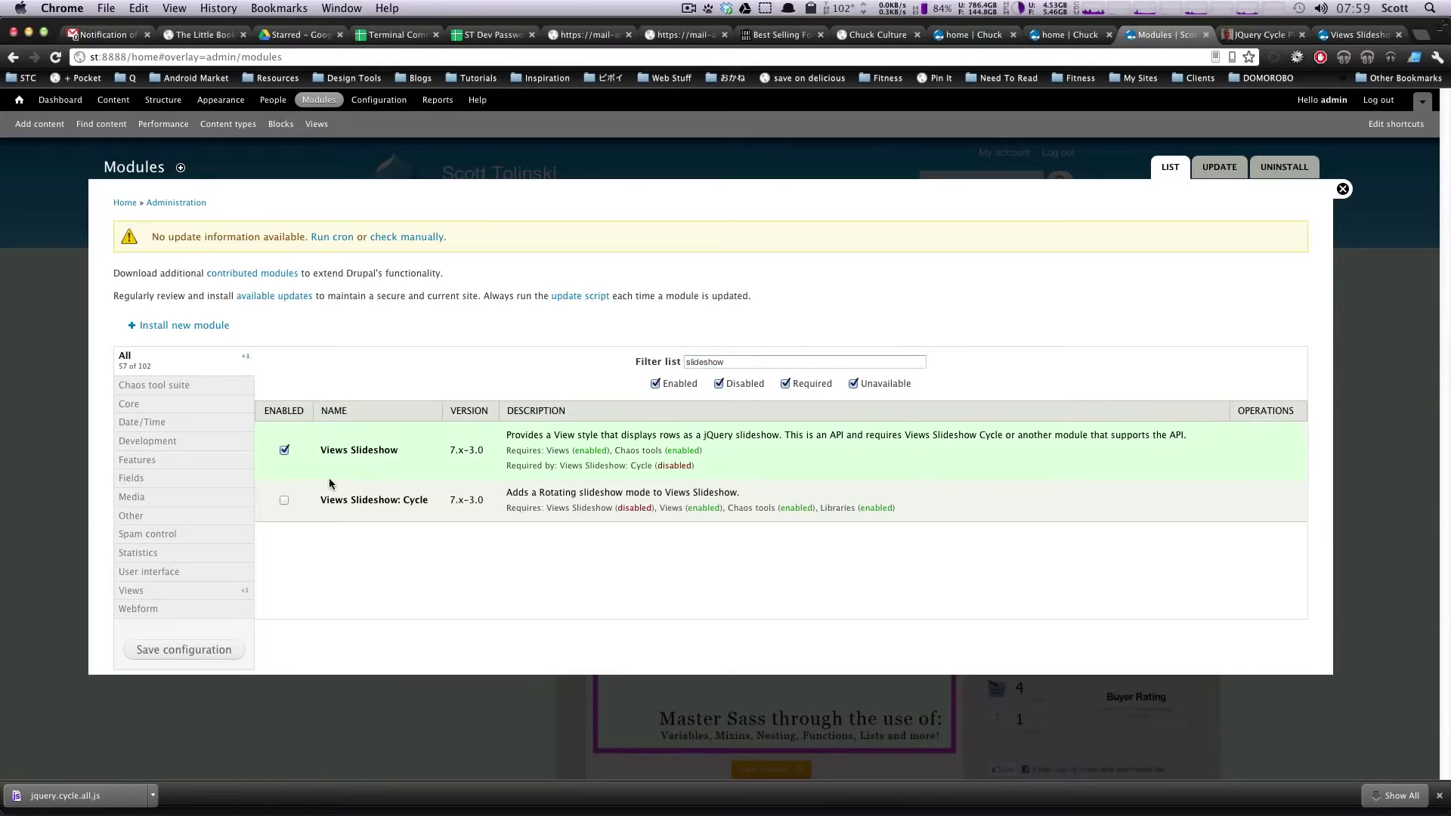
{"action": "left_click", "coordinate": [343, 501]}
{"action": "mouse_move", "coordinate": [435, 503]}
{"action": "left_mouse_down"}
{"action": "mouse_move", "coordinate": [401, 499]}
{"action": "mouse_move", "coordinate": [452, 502]}
{"action": "left_mouse_up"}
{"action": "left_click", "coordinate": [455, 493]}
{"action": "left_click_drag", "start_coordinate": [820, 508], "coordinate": [854, 510]}
{"action": "left_click_drag", "start_coordinate": [769, 508], "coordinate": [729, 509]}
{"action": "left_click", "coordinate": [766, 512]}
{"action": "double_click", "coordinate": [848, 505]}
{"action": "left_click", "coordinate": [154, 652]}
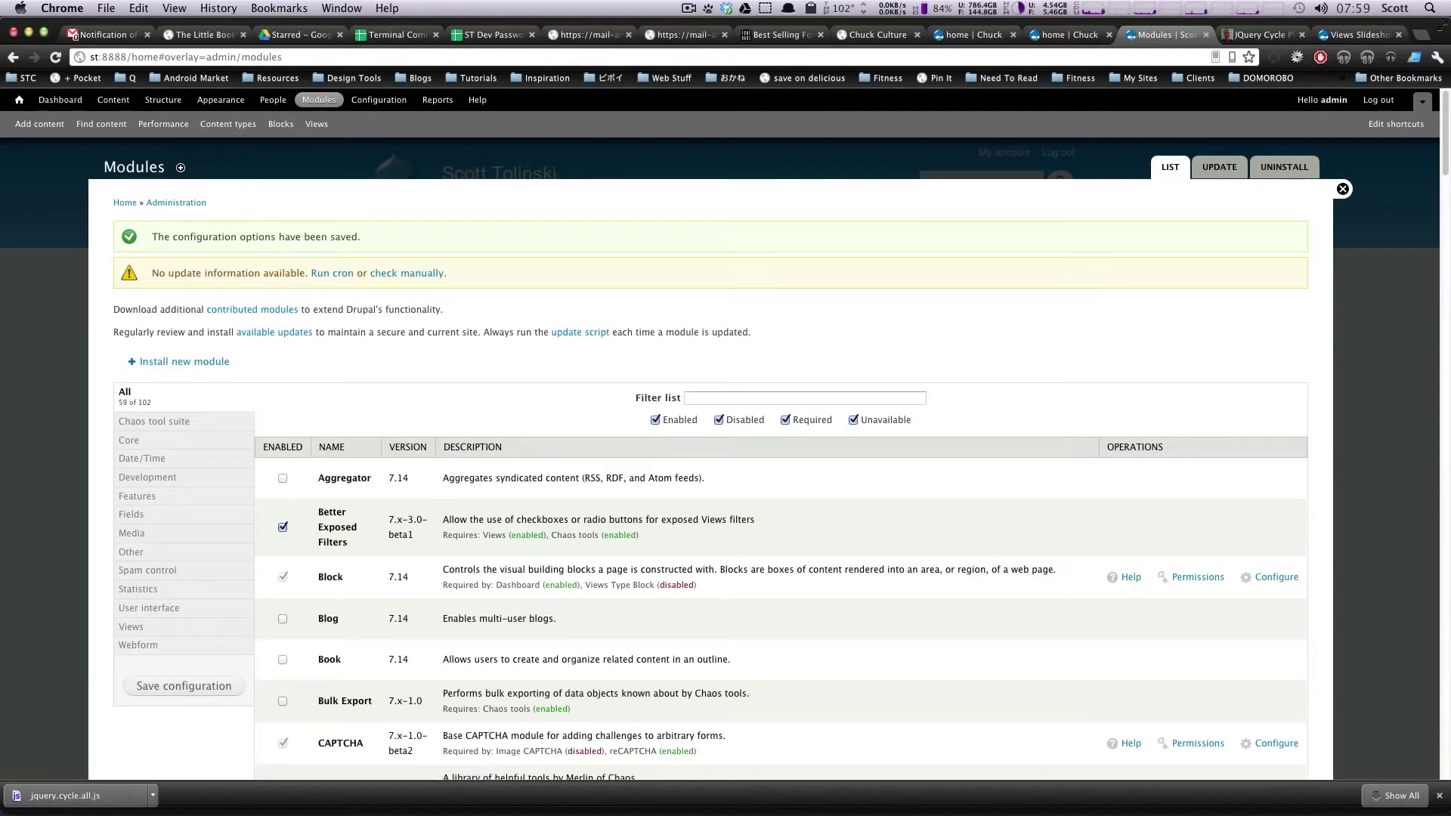
{"action": "left_click", "coordinate": [1343, 189]}
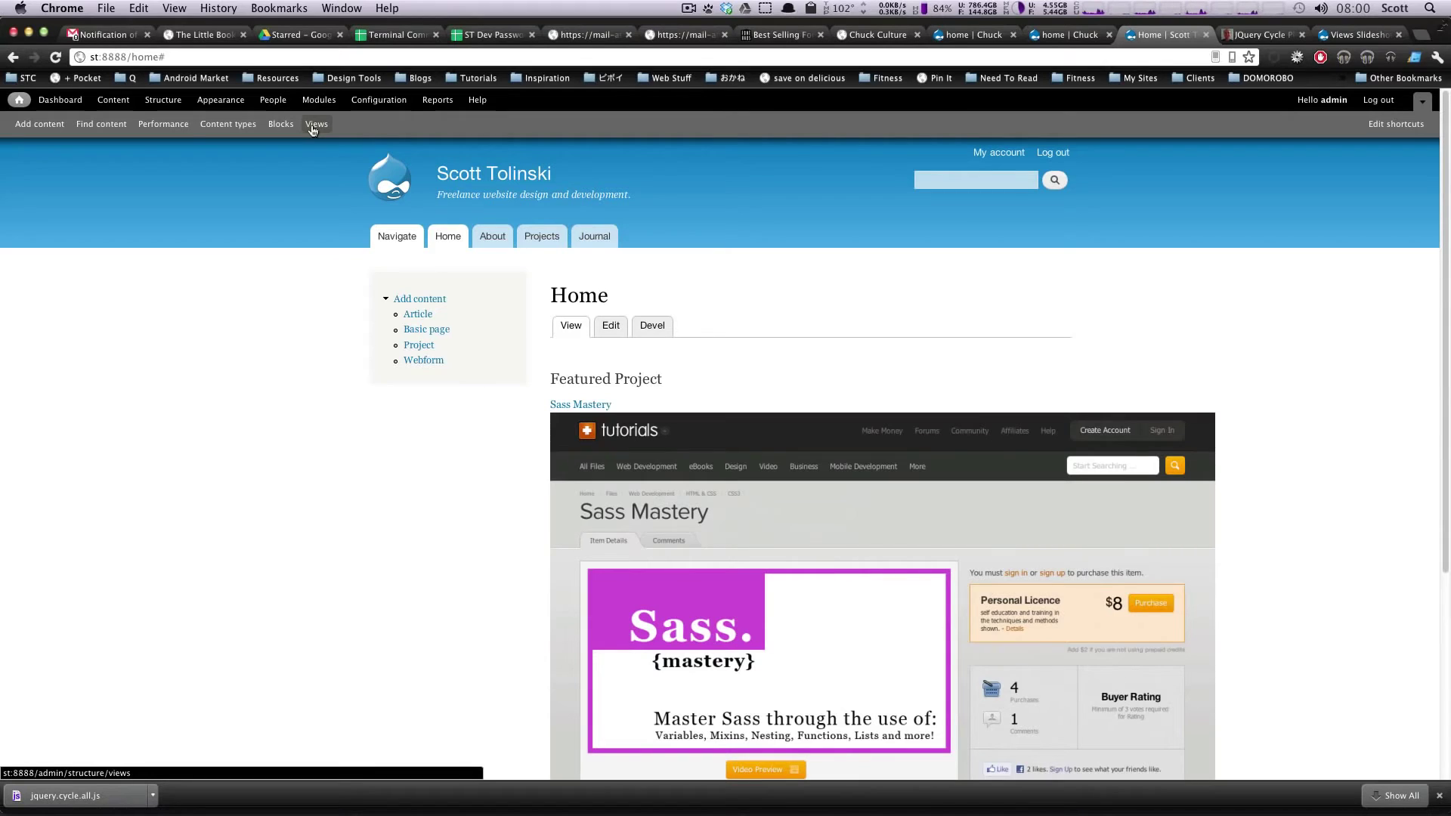
Start a new view in the Drupal site and name it Slideshow.
{"action": "left_click", "coordinate": [314, 125]}
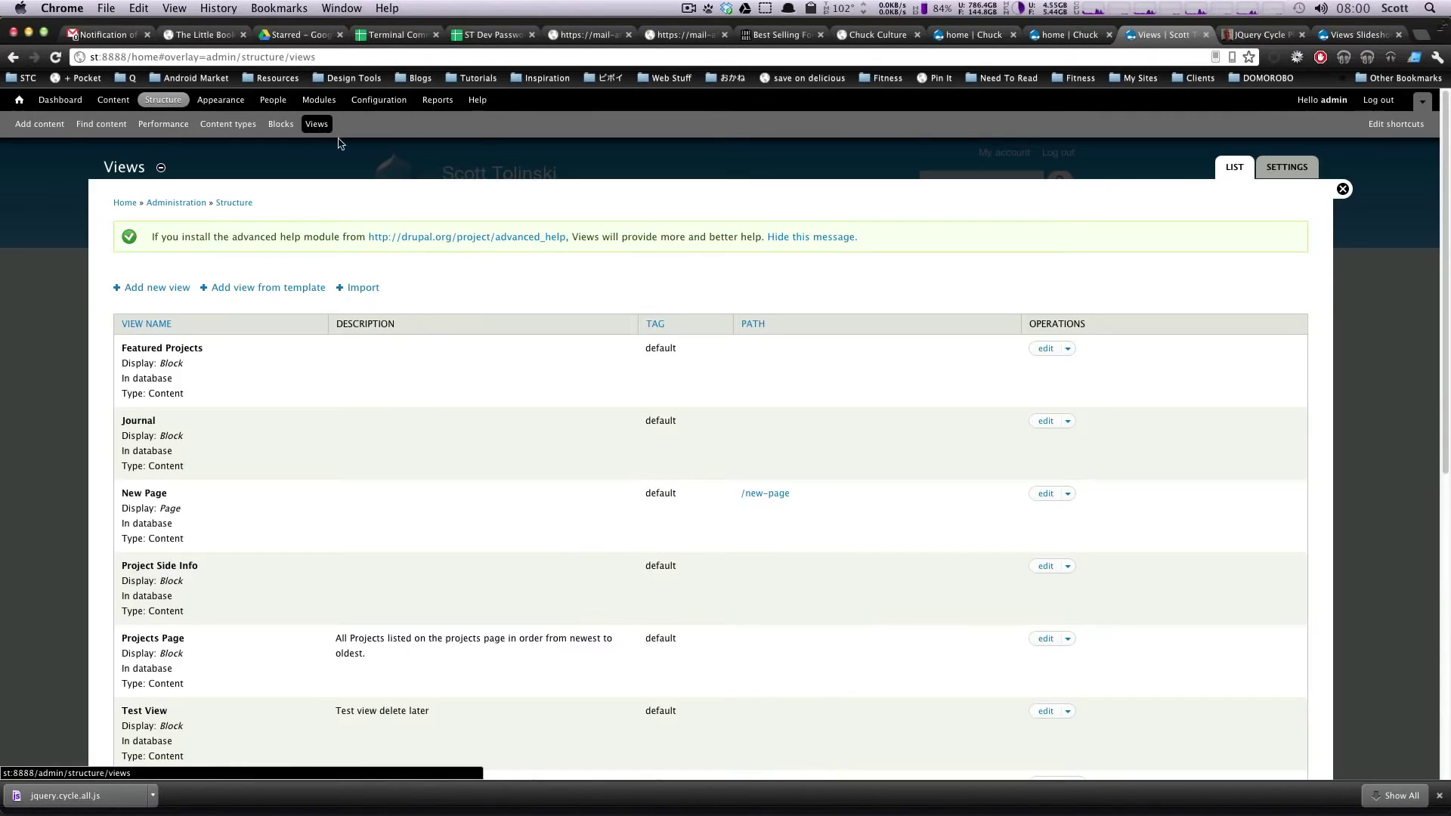
{"action": "left_click", "coordinate": [157, 288]}
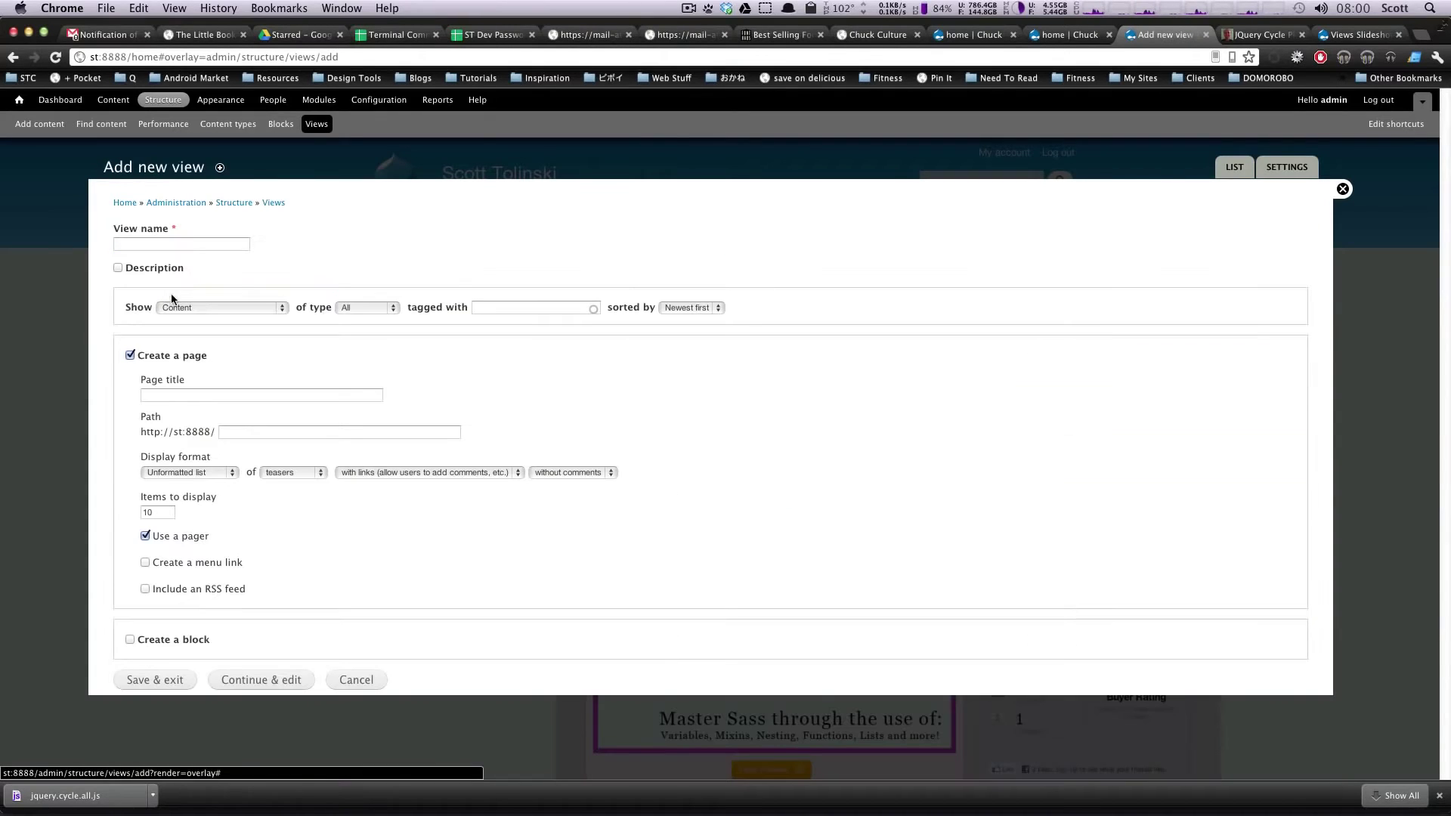
{"action": "left_click", "coordinate": [142, 240]}
{"action": "type", "text": "Sl"}
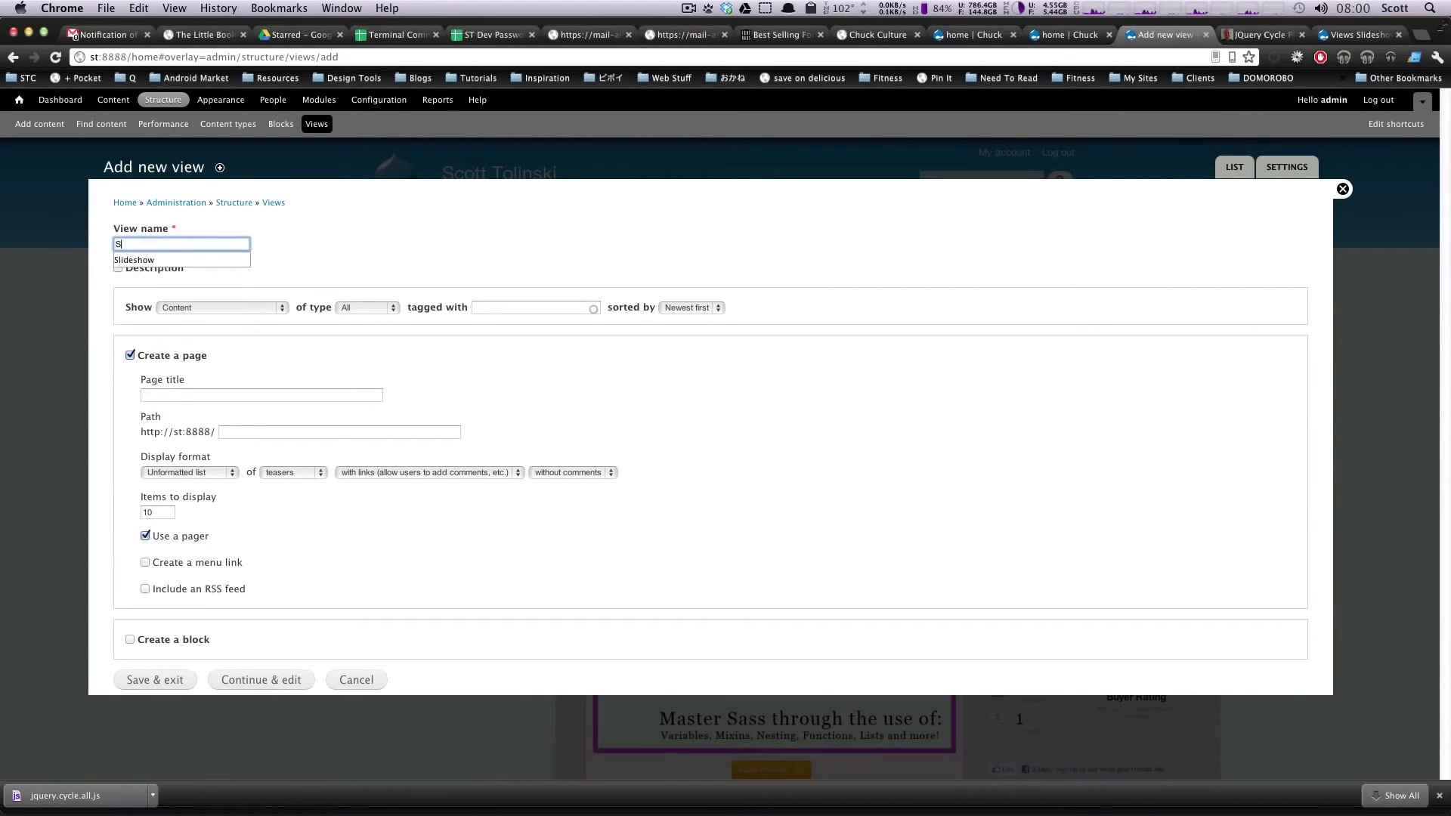
{"action": "type", "text": "ideshow"}
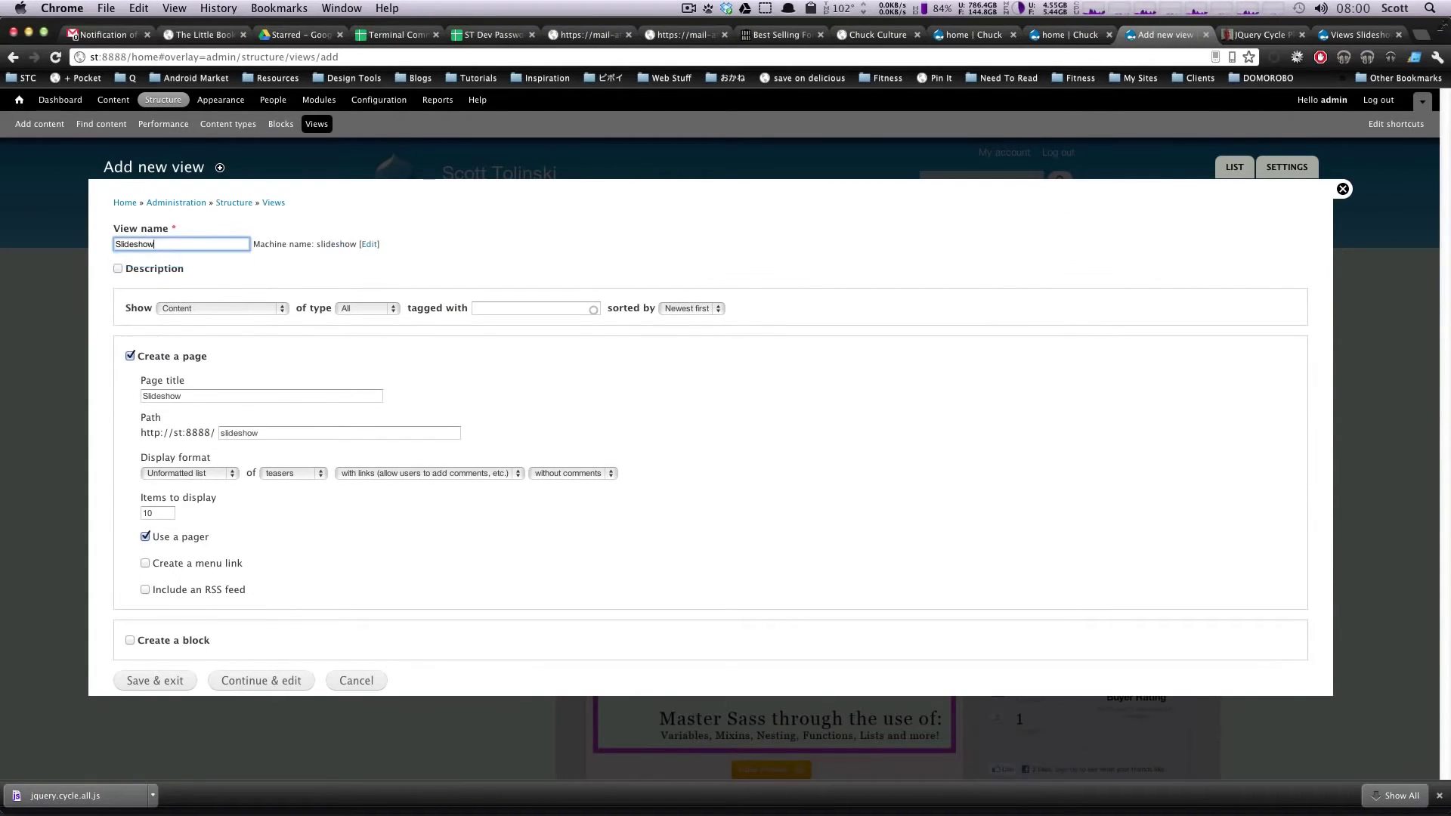
Give the view a block instead of a page, set its display format to Slideshow, and continue to the view's edit page.
{"action": "left_click", "coordinate": [130, 355]}
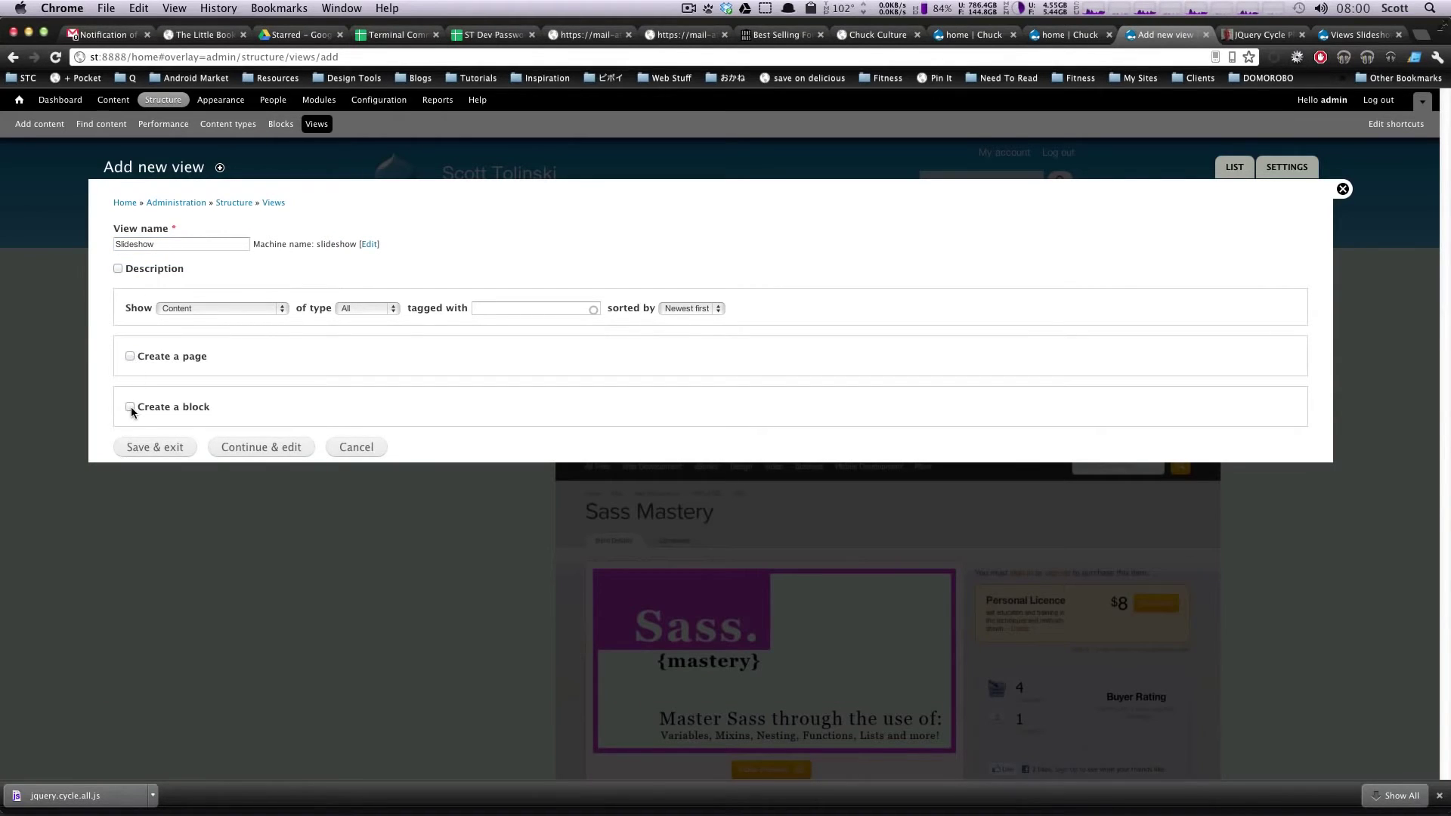
{"action": "left_click", "coordinate": [130, 407]}
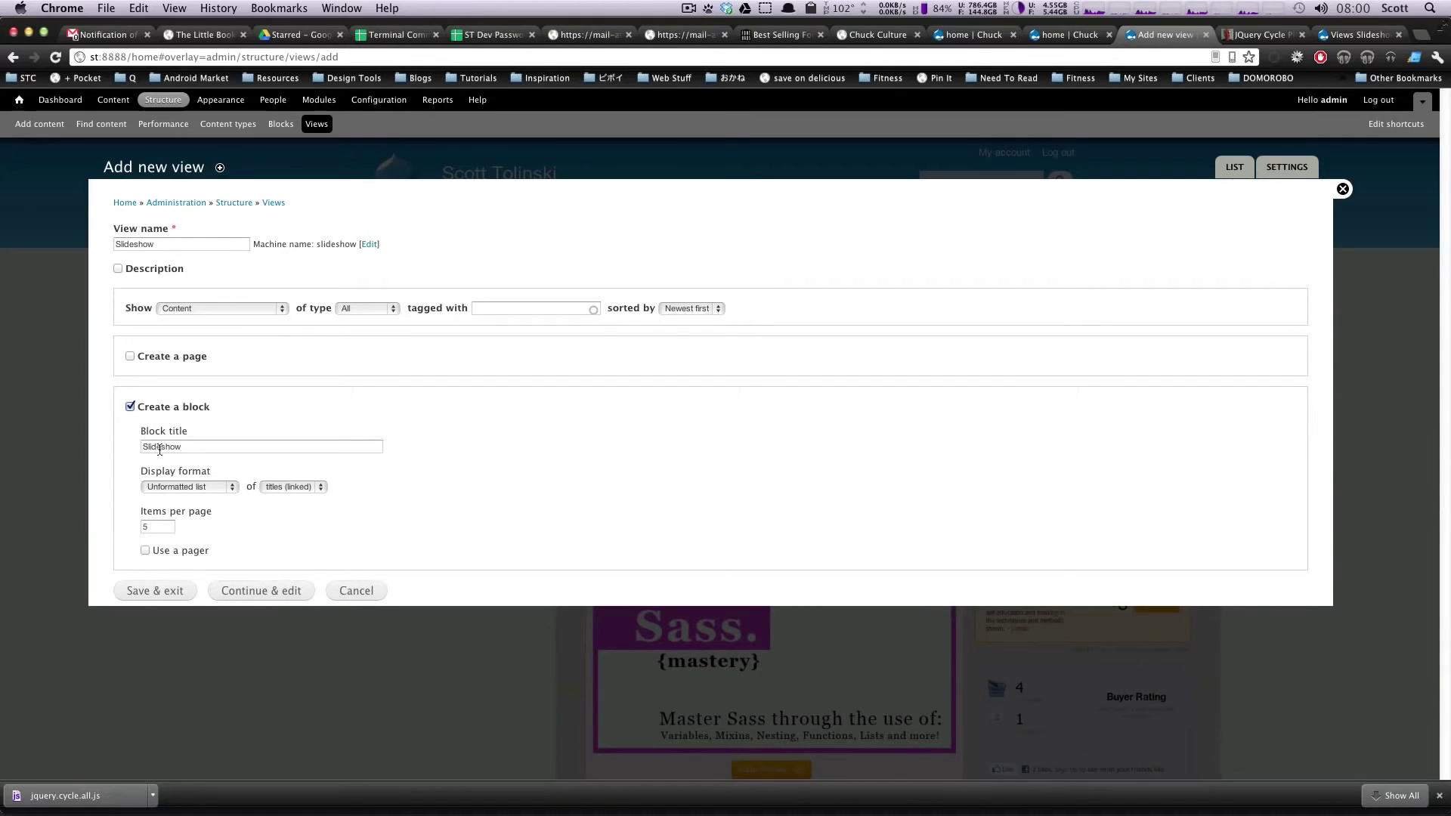
{"action": "left_click_drag", "start_coordinate": [161, 447], "coordinate": [182, 449]}
{"action": "left_click", "coordinate": [157, 527]}
{"action": "left_click", "coordinate": [217, 489]}
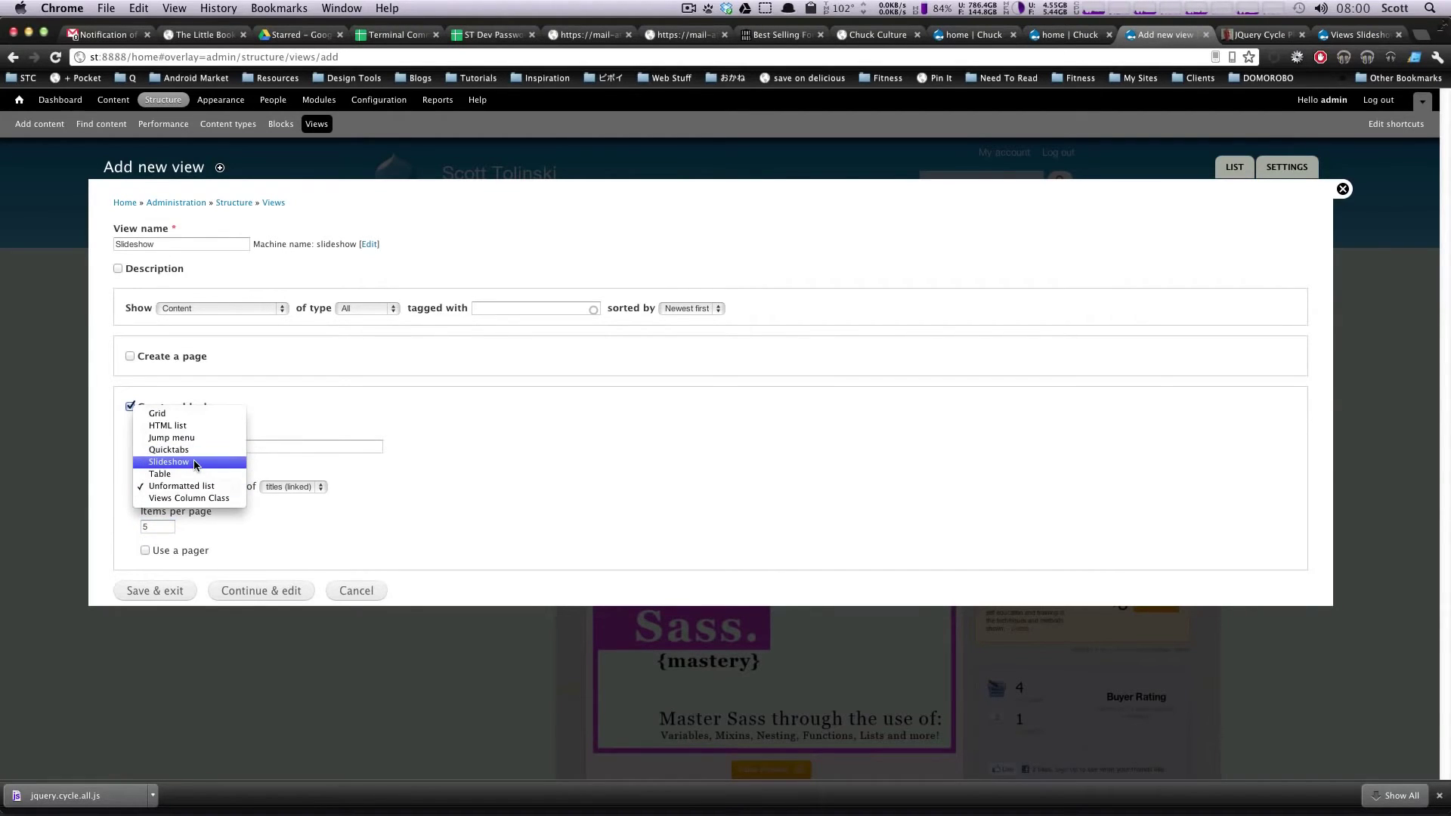
{"action": "left_click", "coordinate": [168, 462]}
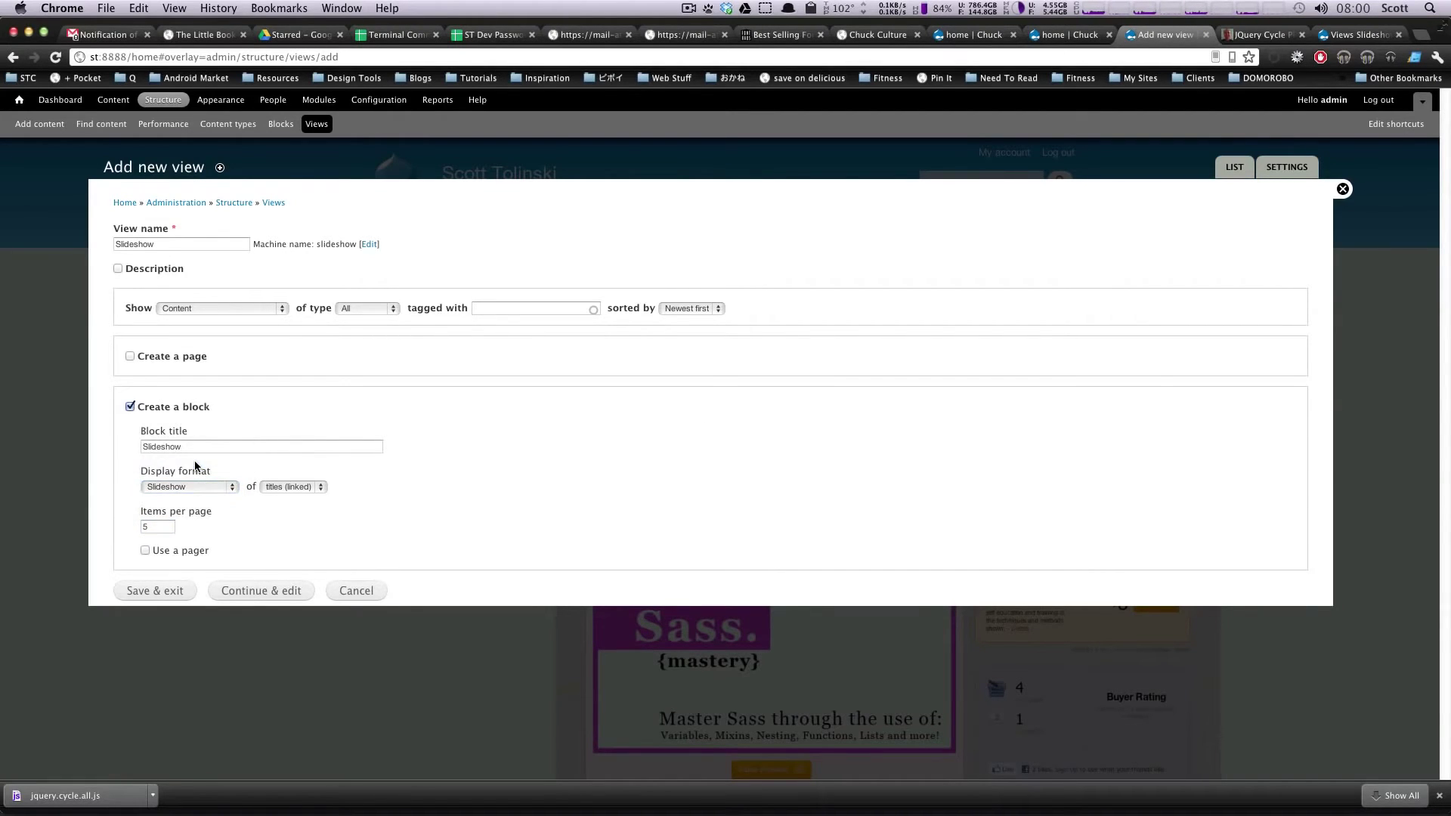
{"action": "left_click", "coordinate": [234, 591]}
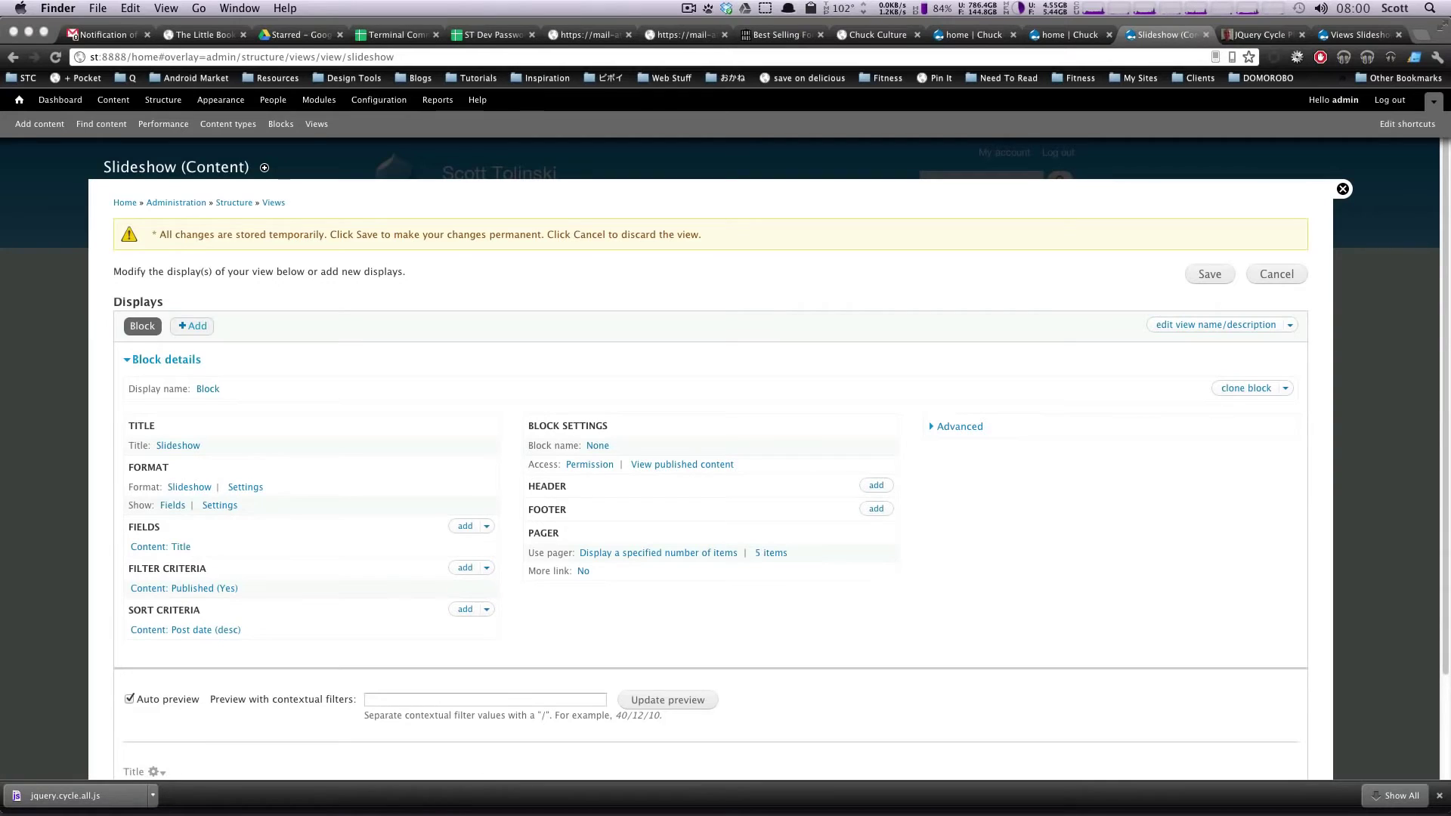
Search the available fields for "proj" and add the Content: Project Image field to the Slideshow view.
{"action": "left_click", "coordinate": [552, 368]}
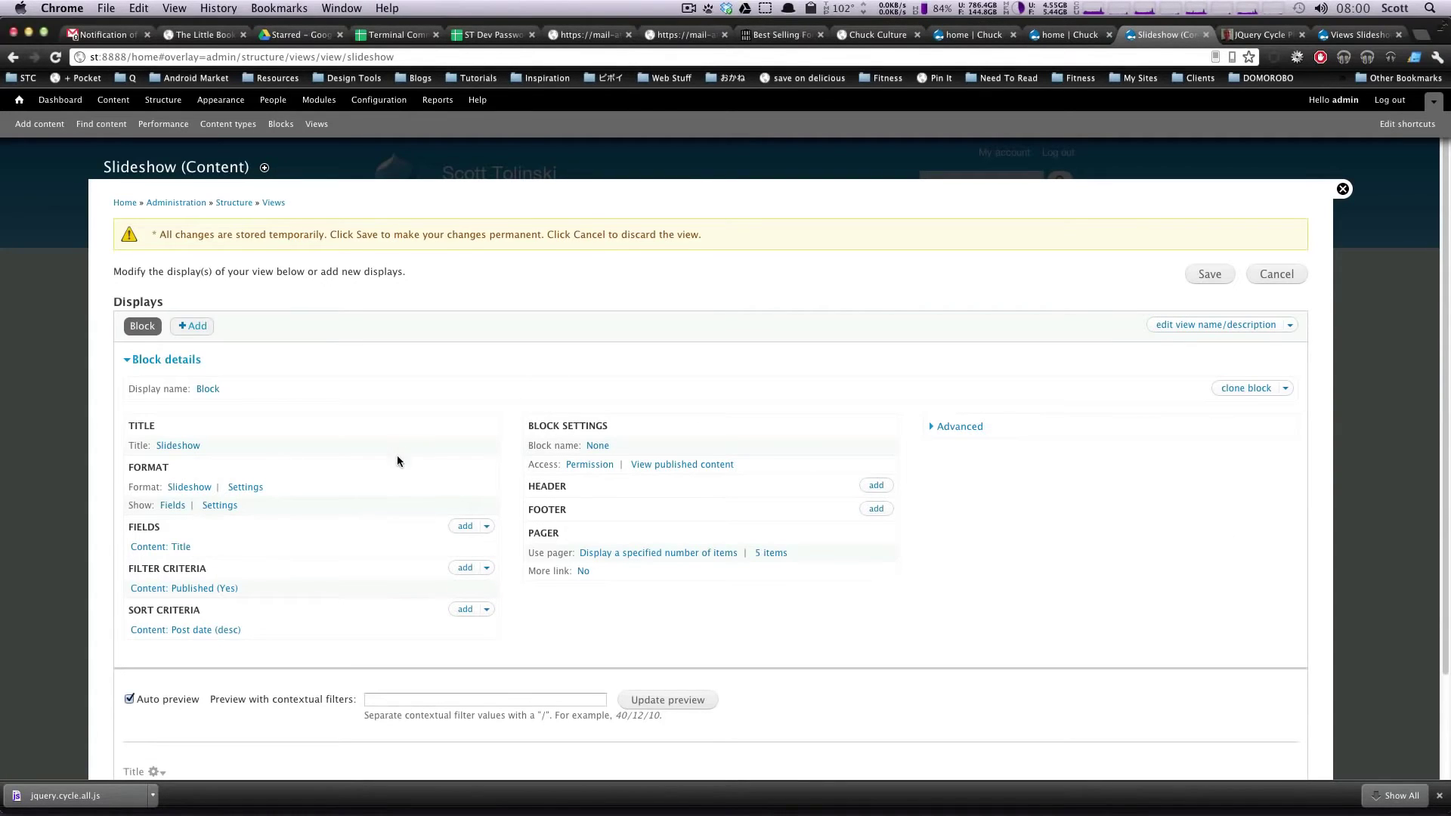
{"action": "scroll", "coordinate": [408, 491], "scroll_direction": "down", "scroll_amount": 3}
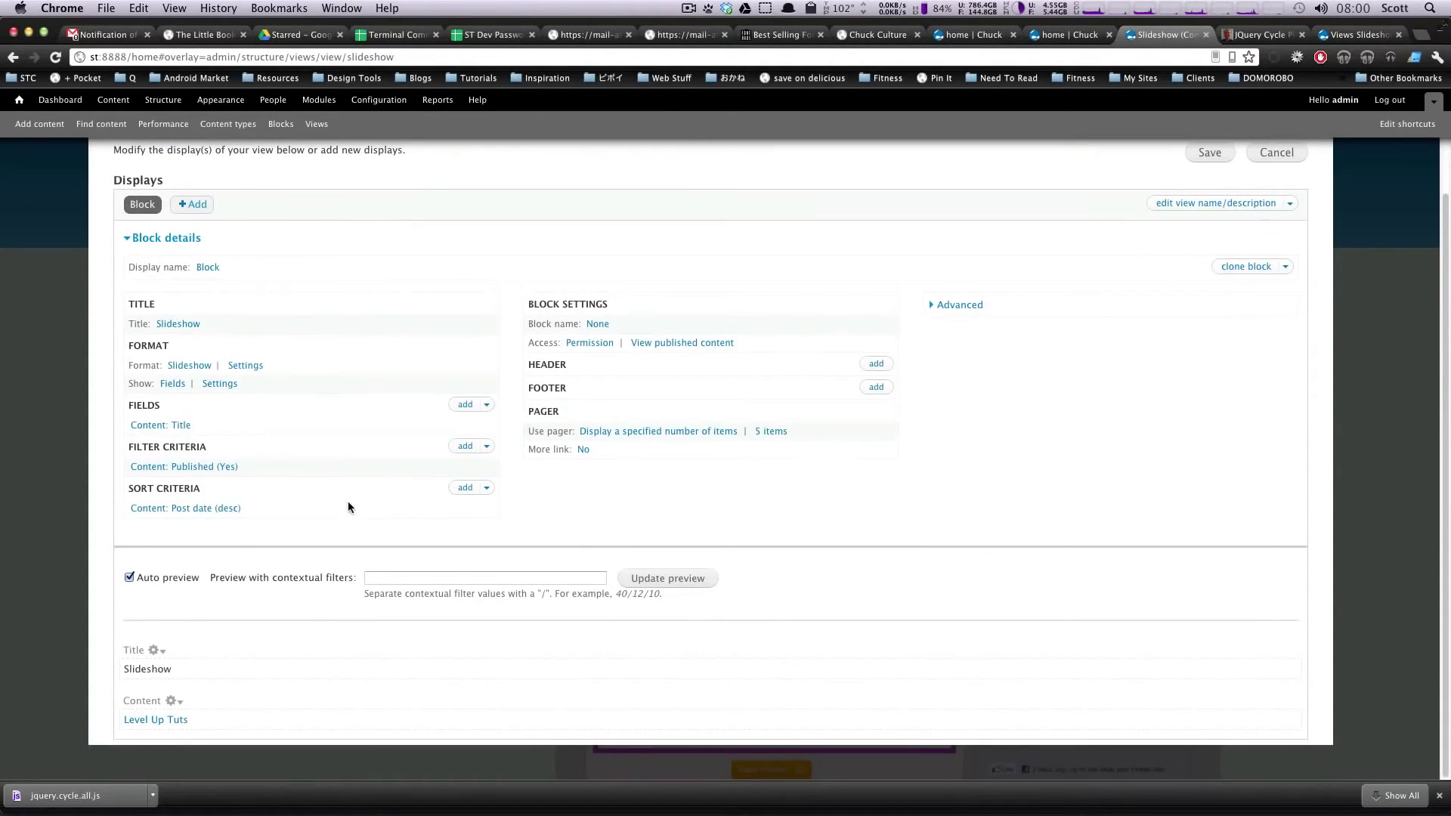
{"action": "left_click", "coordinate": [453, 412]}
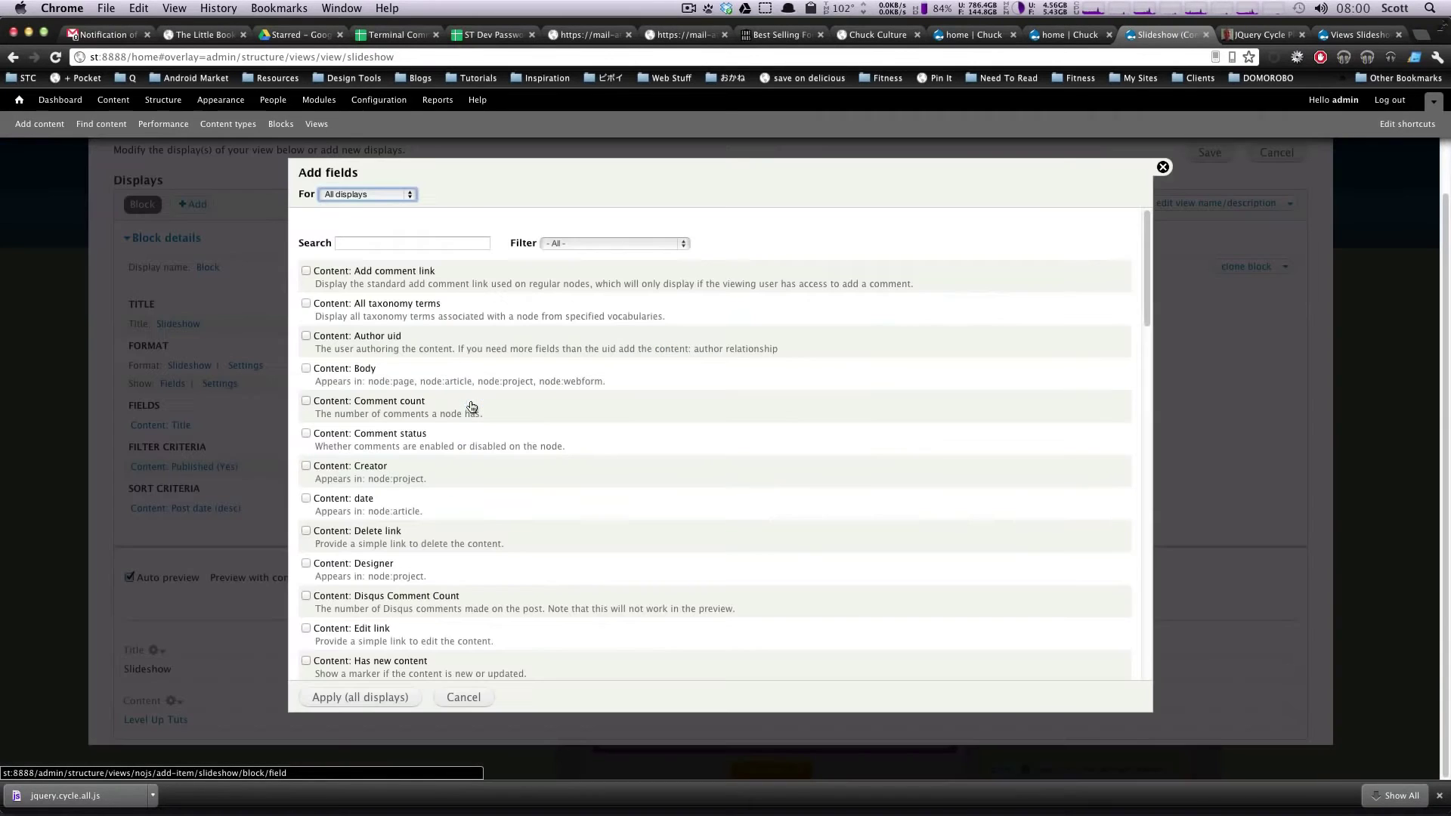
{"action": "left_click", "coordinate": [386, 240]}
{"action": "type", "text": "pro"}
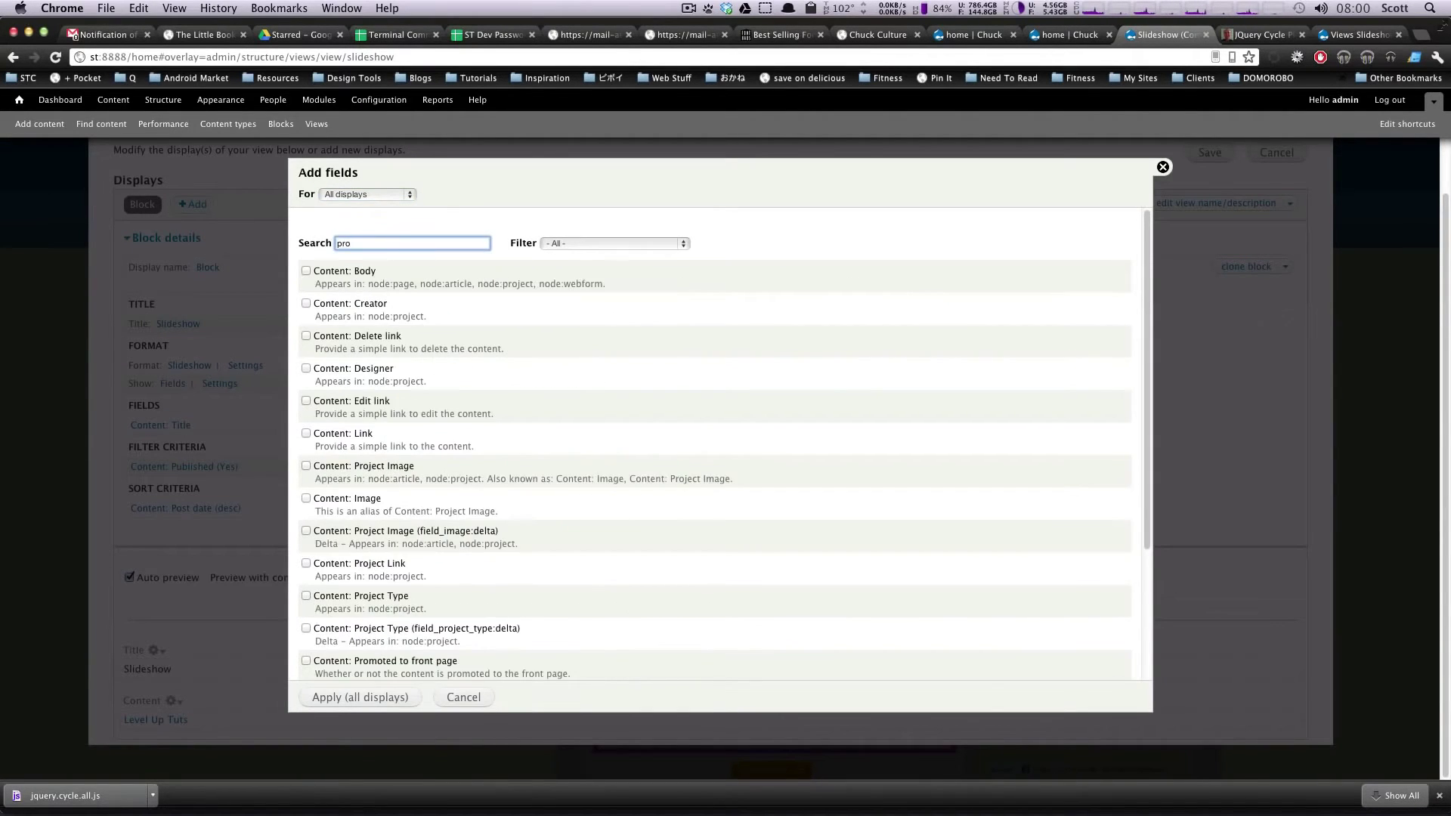
{"action": "type", "text": "j"}
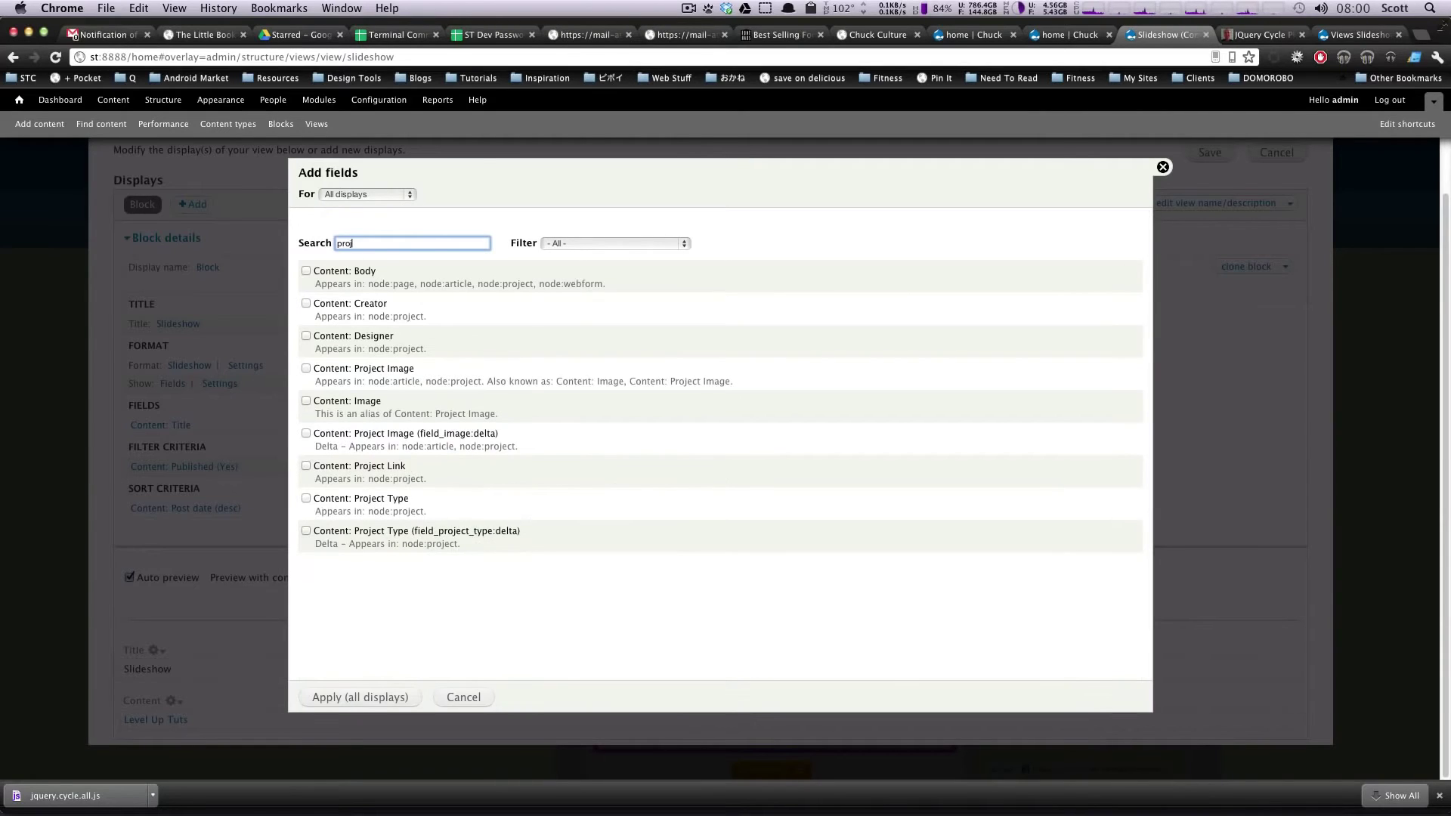
{"action": "left_click", "coordinate": [337, 369]}
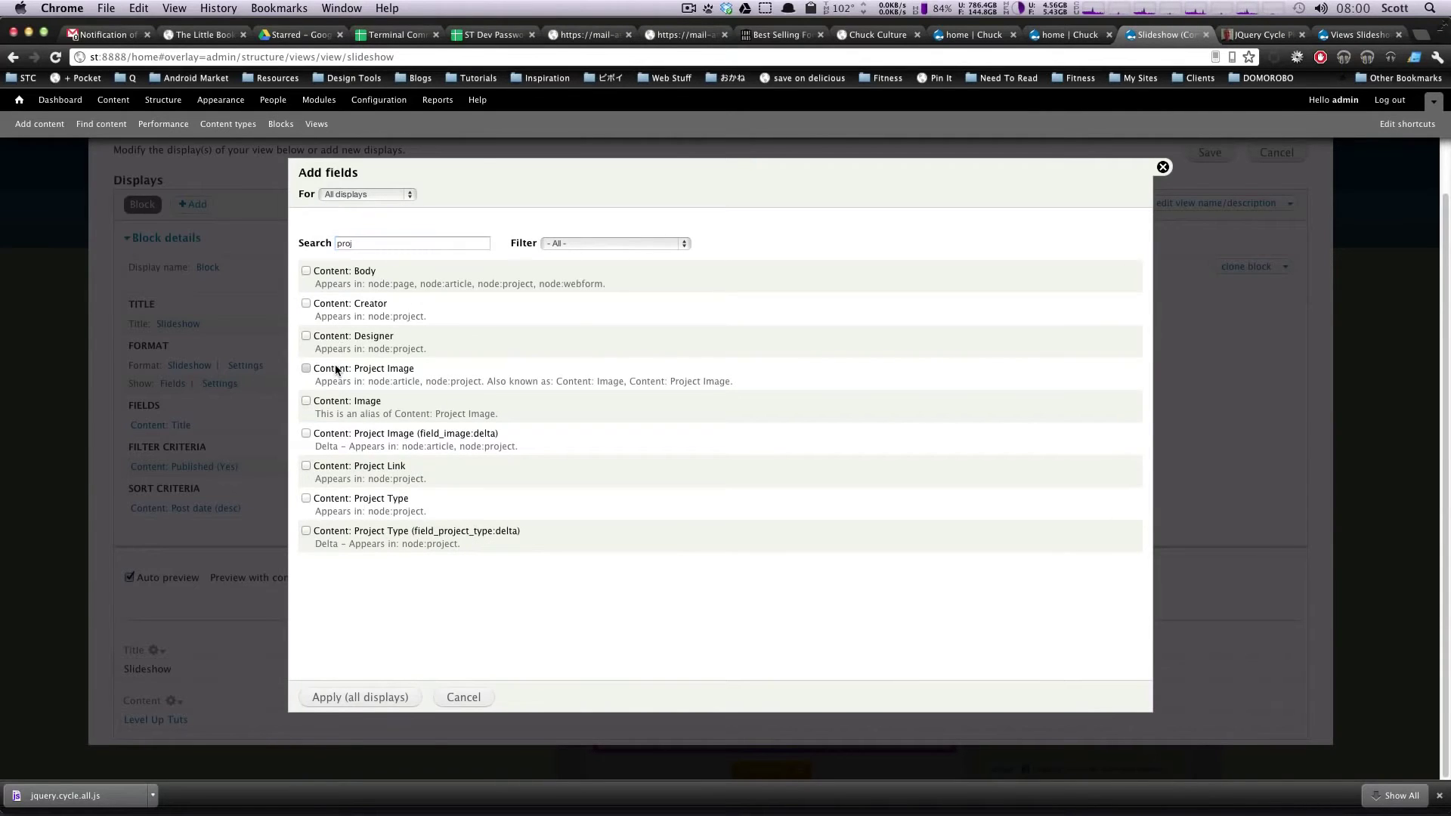
{"action": "left_click", "coordinate": [325, 697]}
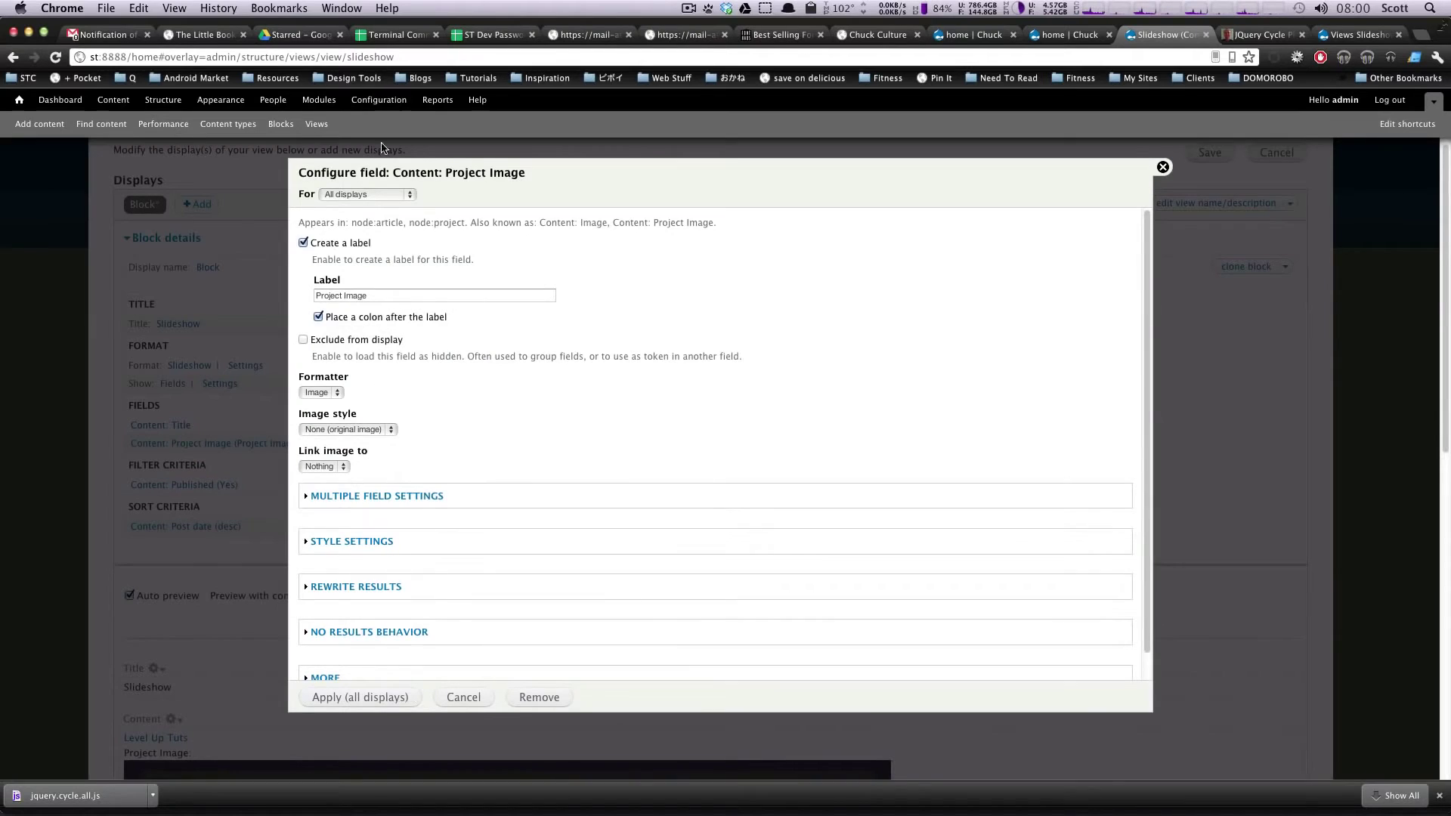
Configure the Project Image field without a label, using the projects_page image style and linked to Content, and apply it to all displays.
{"action": "left_click", "coordinate": [303, 243]}
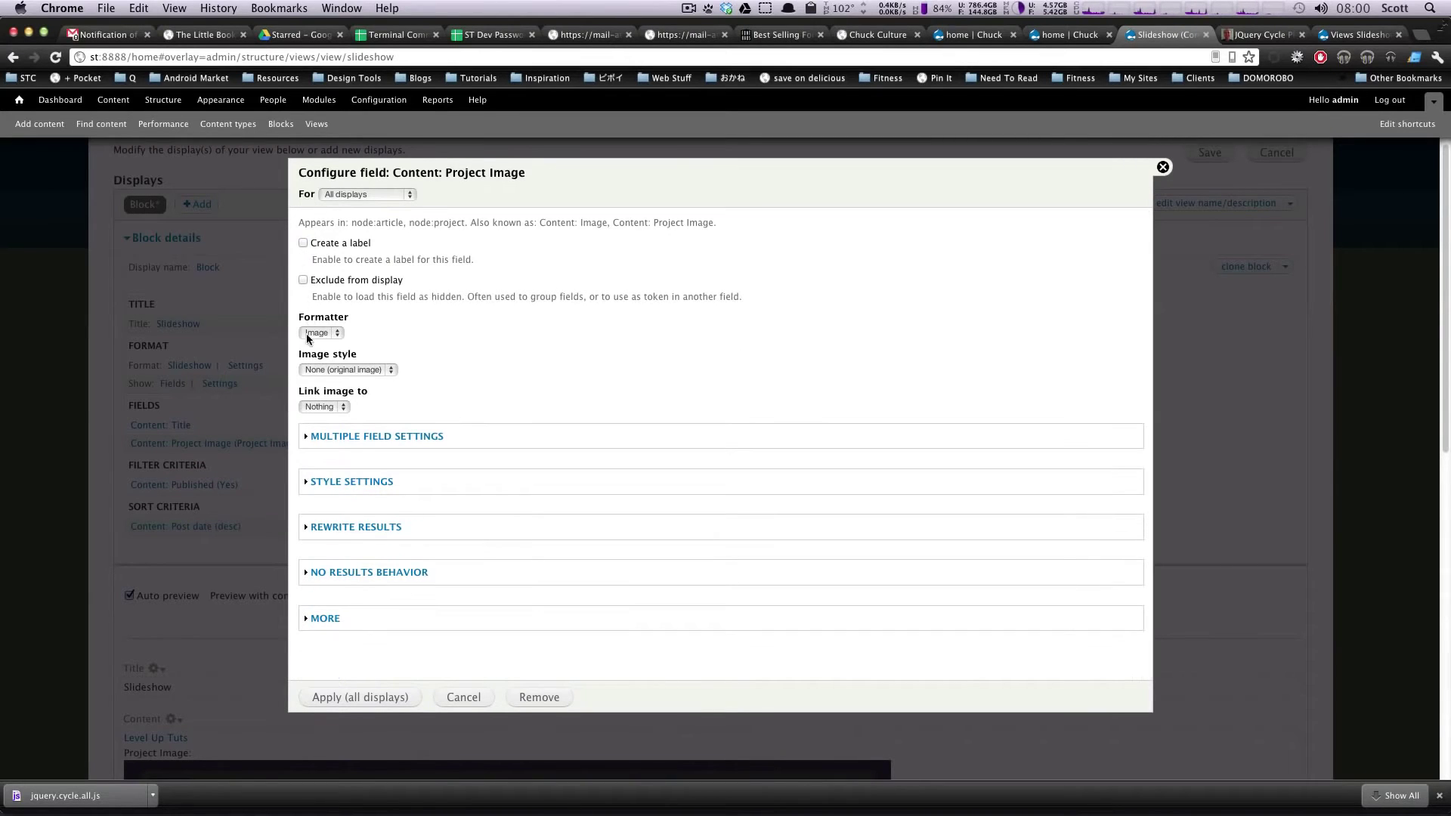
{"action": "left_click", "coordinate": [349, 368]}
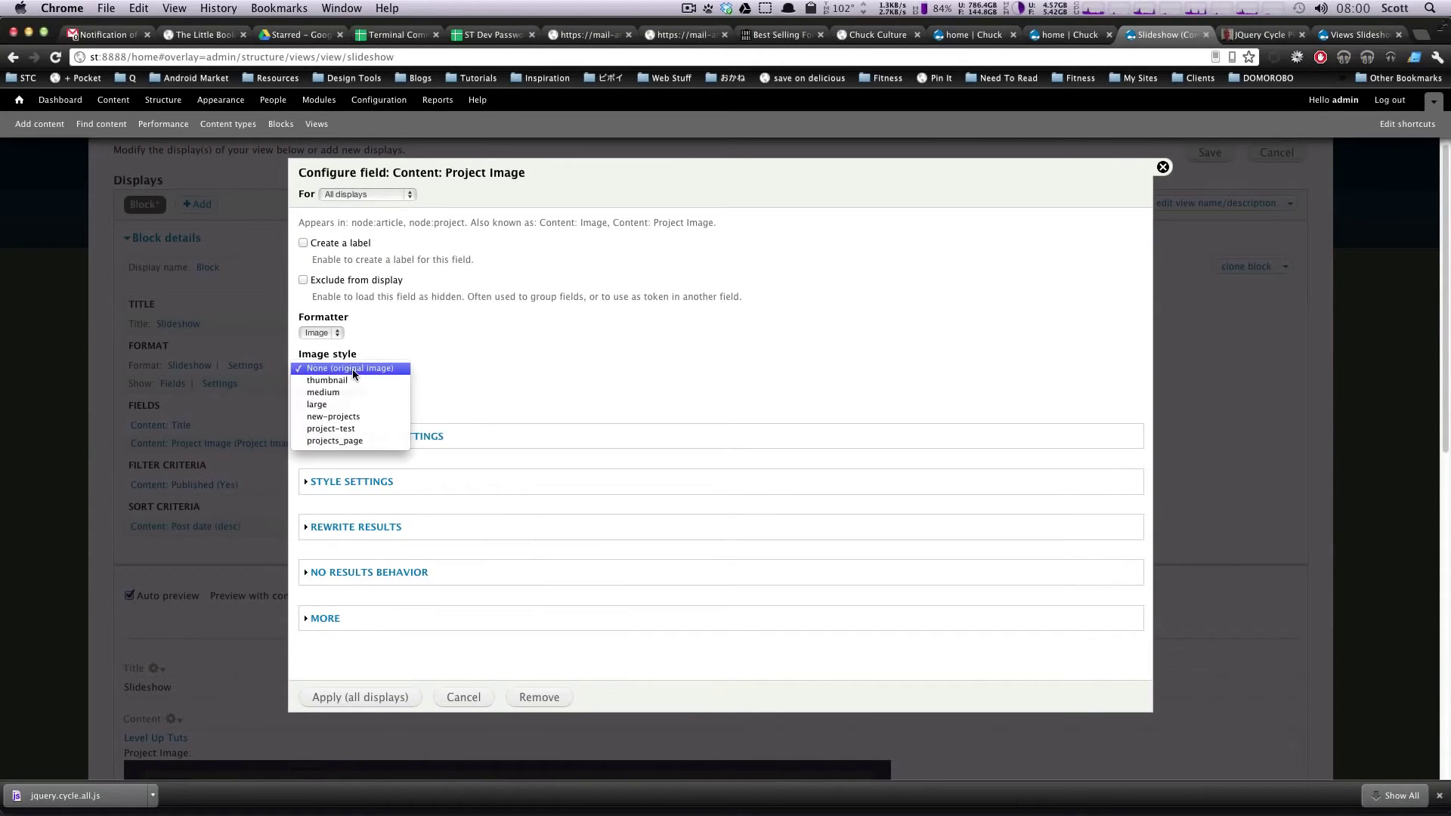
{"action": "left_click", "coordinate": [347, 441]}
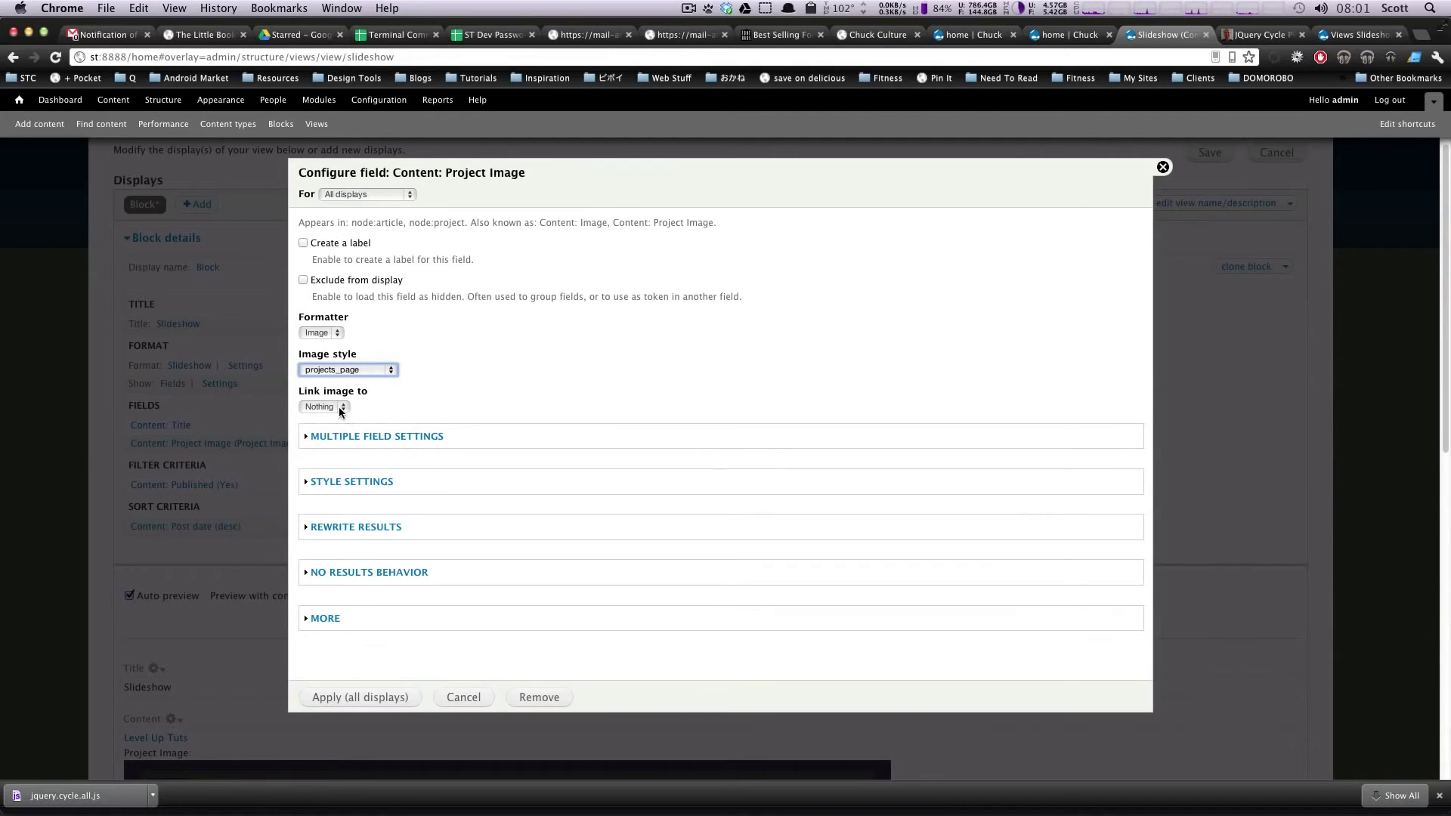
{"action": "left_click", "coordinate": [339, 409]}
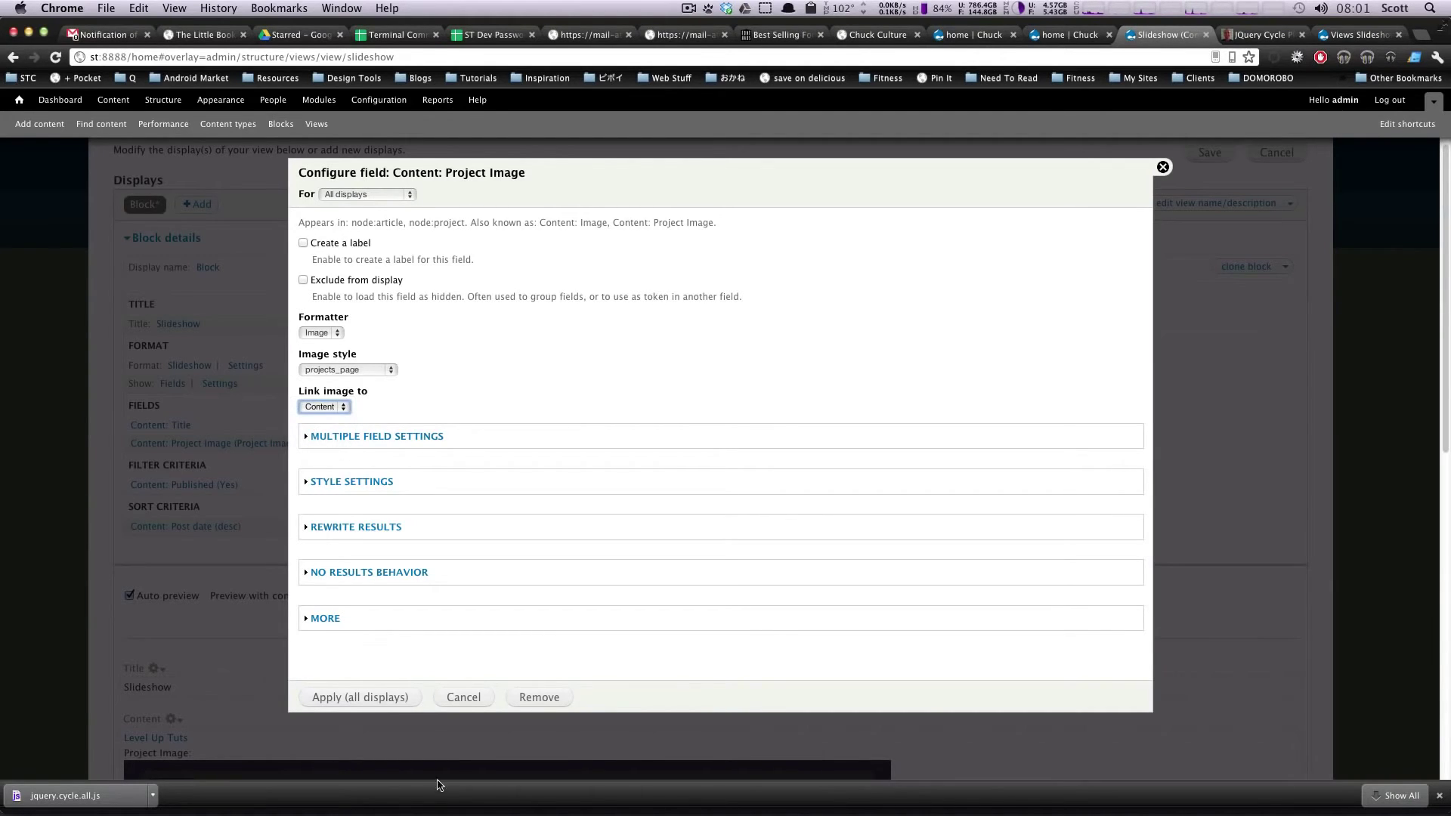
{"action": "left_click", "coordinate": [379, 698]}
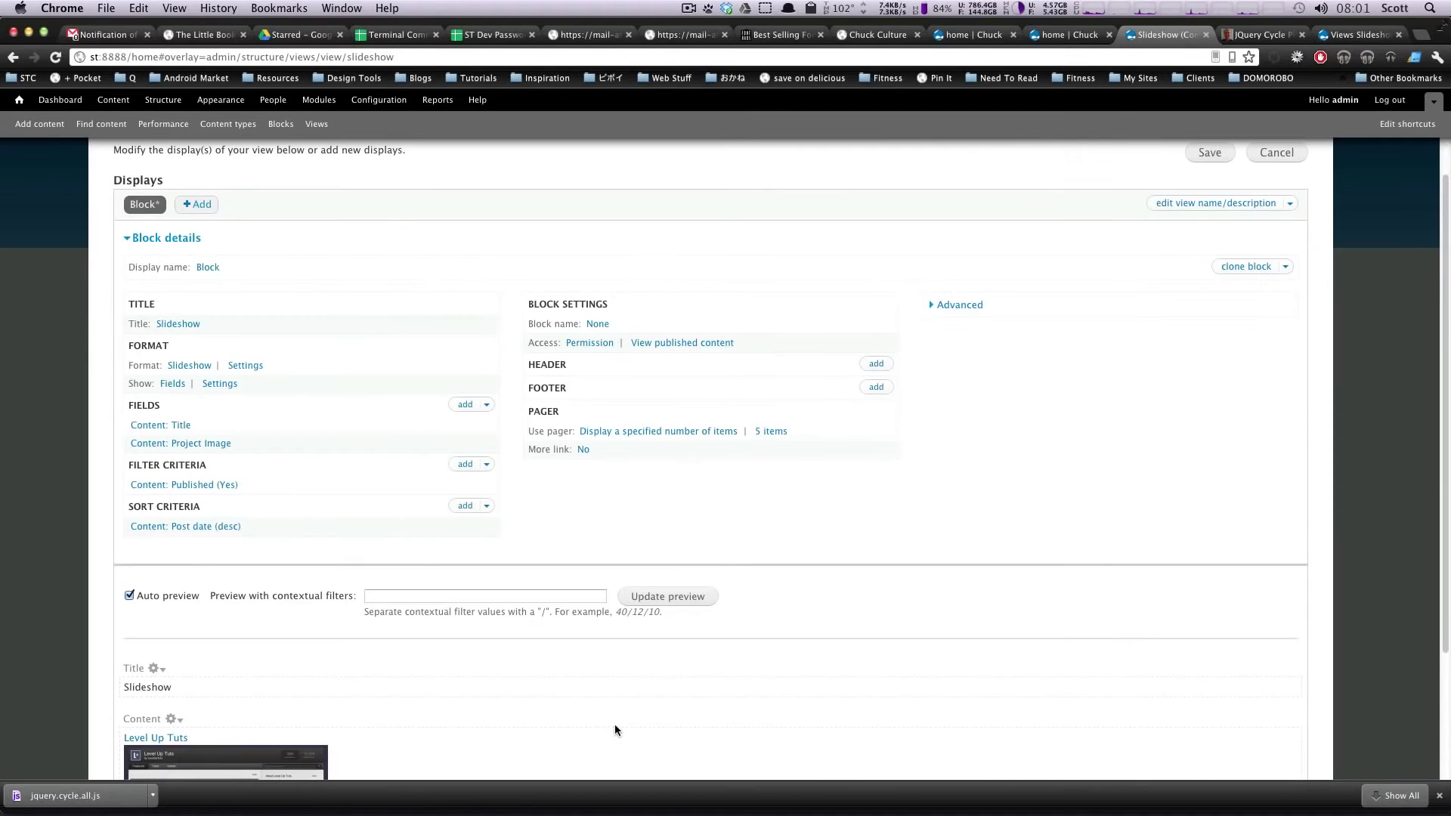
Examine the slideshow preview and expand the view's advanced settings to look through them.
{"action": "scroll", "coordinate": [620, 728], "scroll_direction": "down", "scroll_amount": 3}
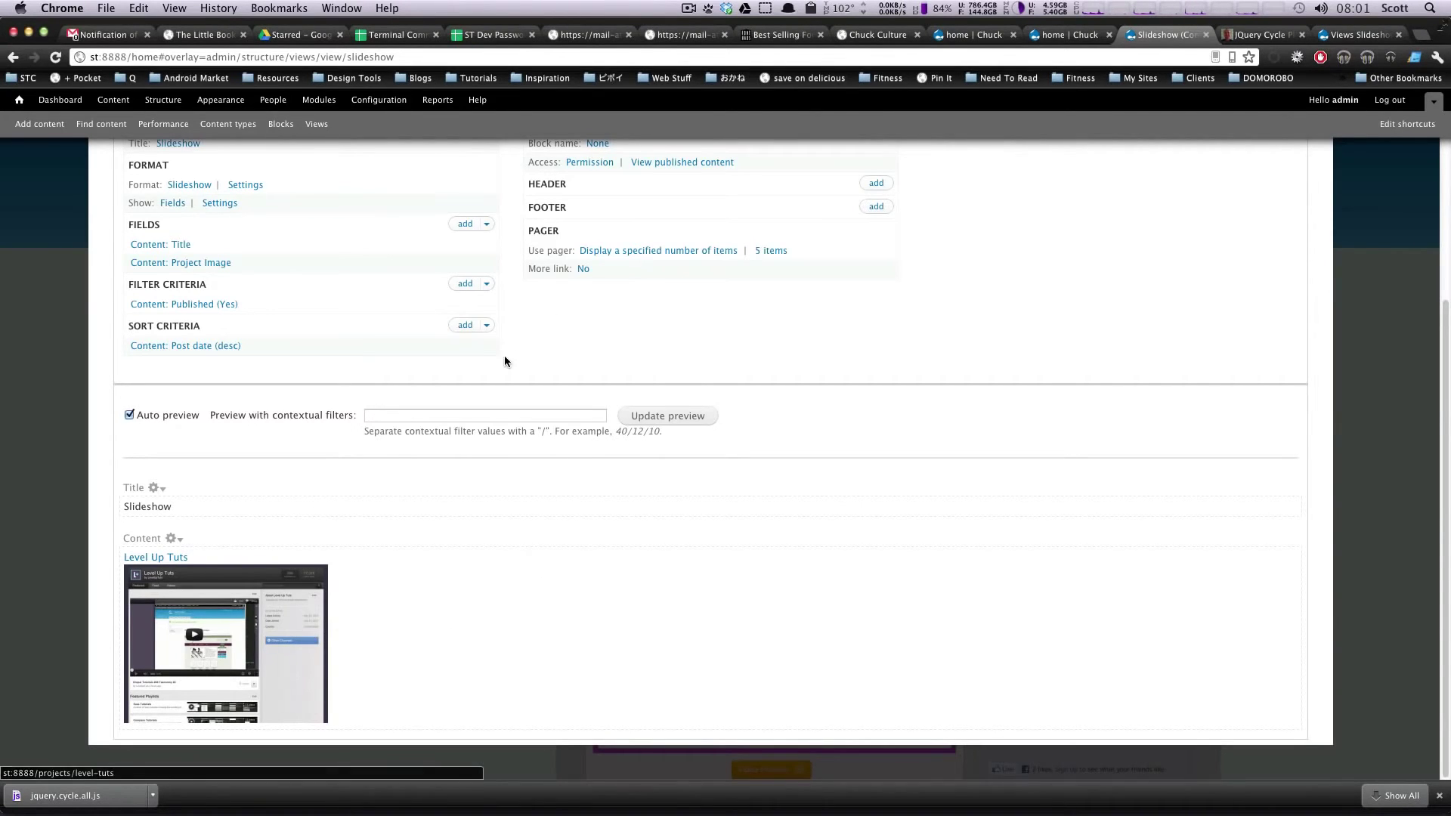
{"action": "scroll", "coordinate": [505, 355], "scroll_direction": "up", "scroll_amount": 5}
{"action": "left_click", "coordinate": [959, 427]}
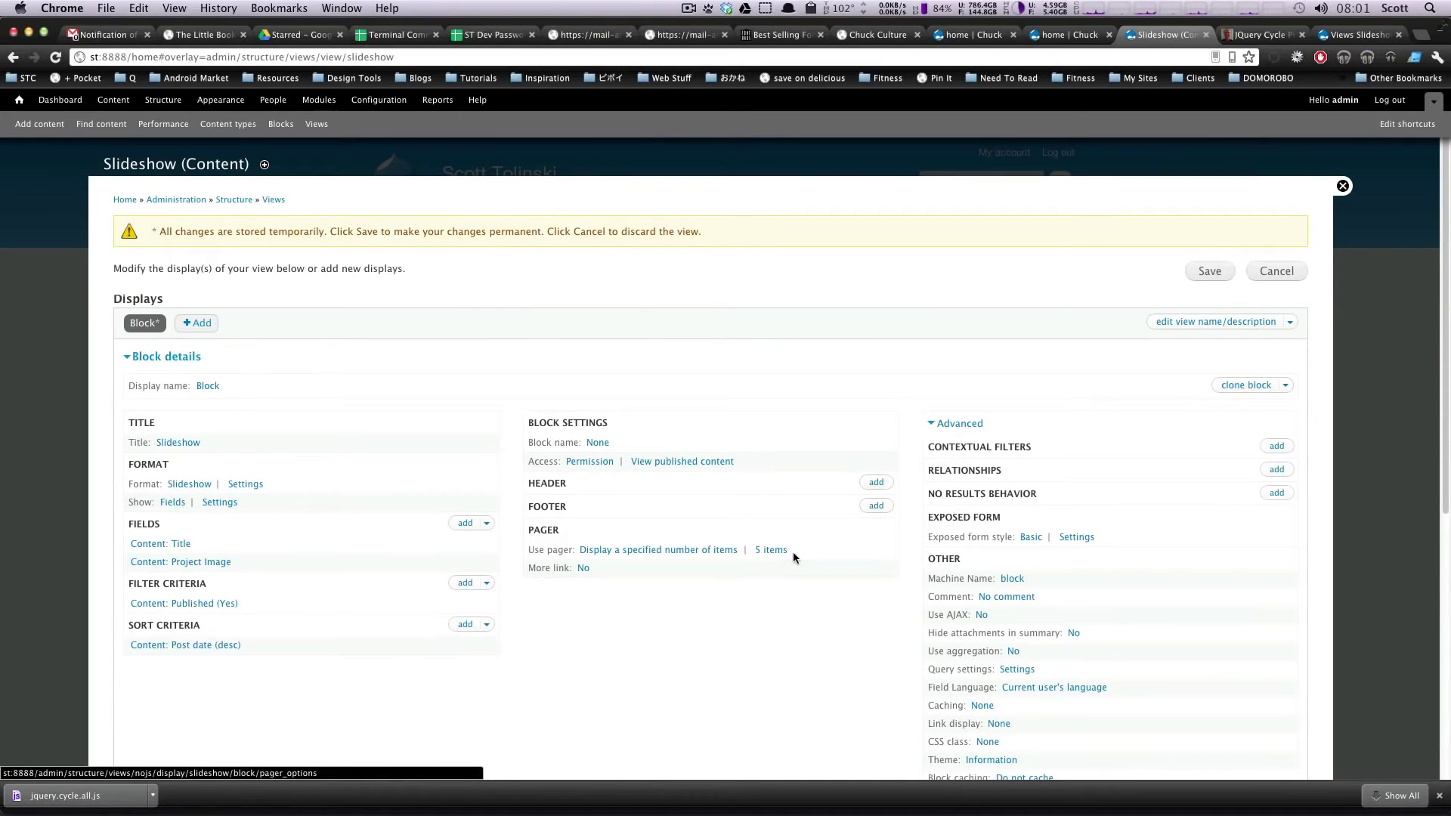
{"action": "scroll", "coordinate": [748, 589], "scroll_direction": "down", "scroll_amount": 7}
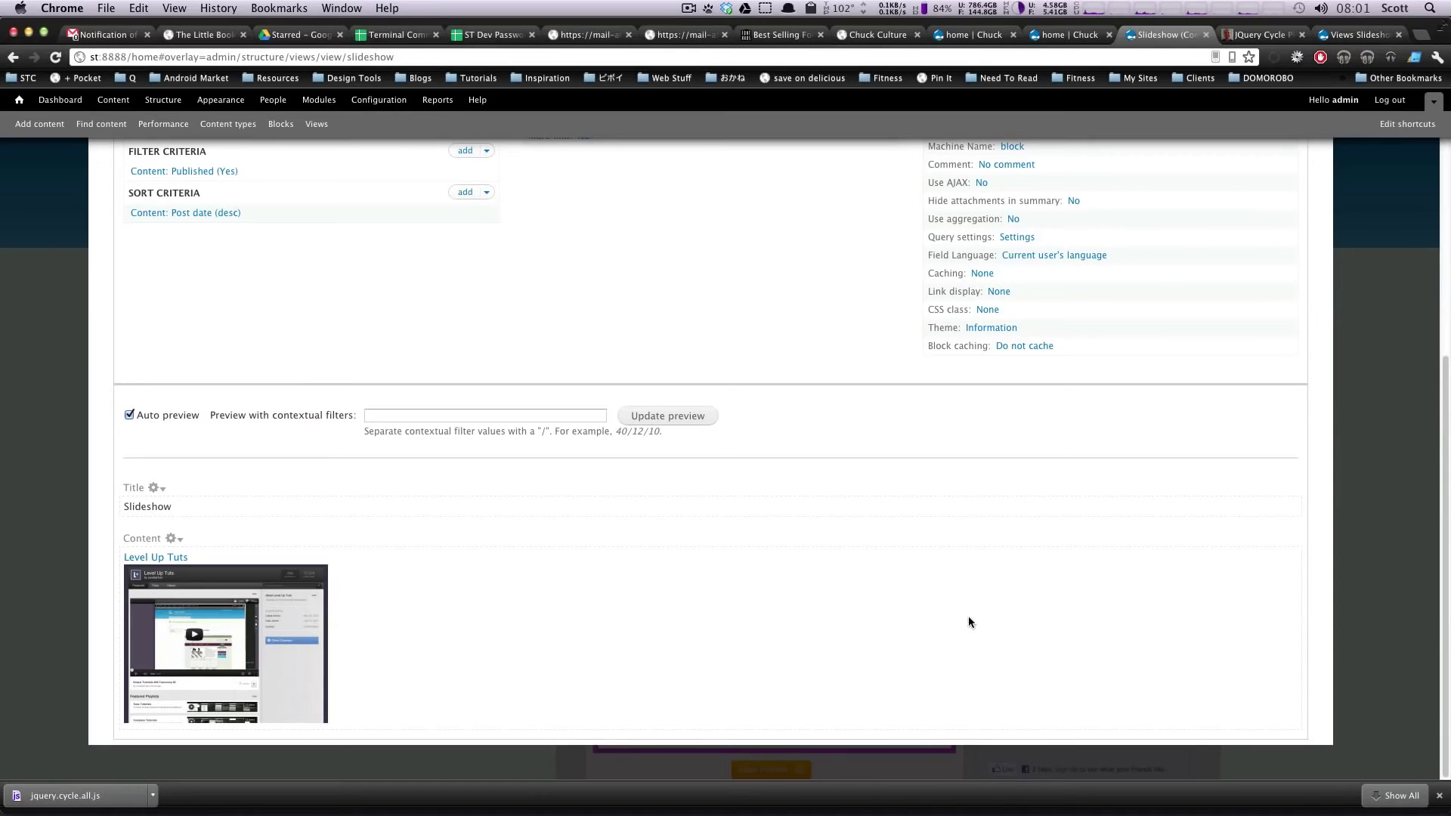
{"action": "scroll", "coordinate": [696, 680], "scroll_direction": "up", "scroll_amount": 5}
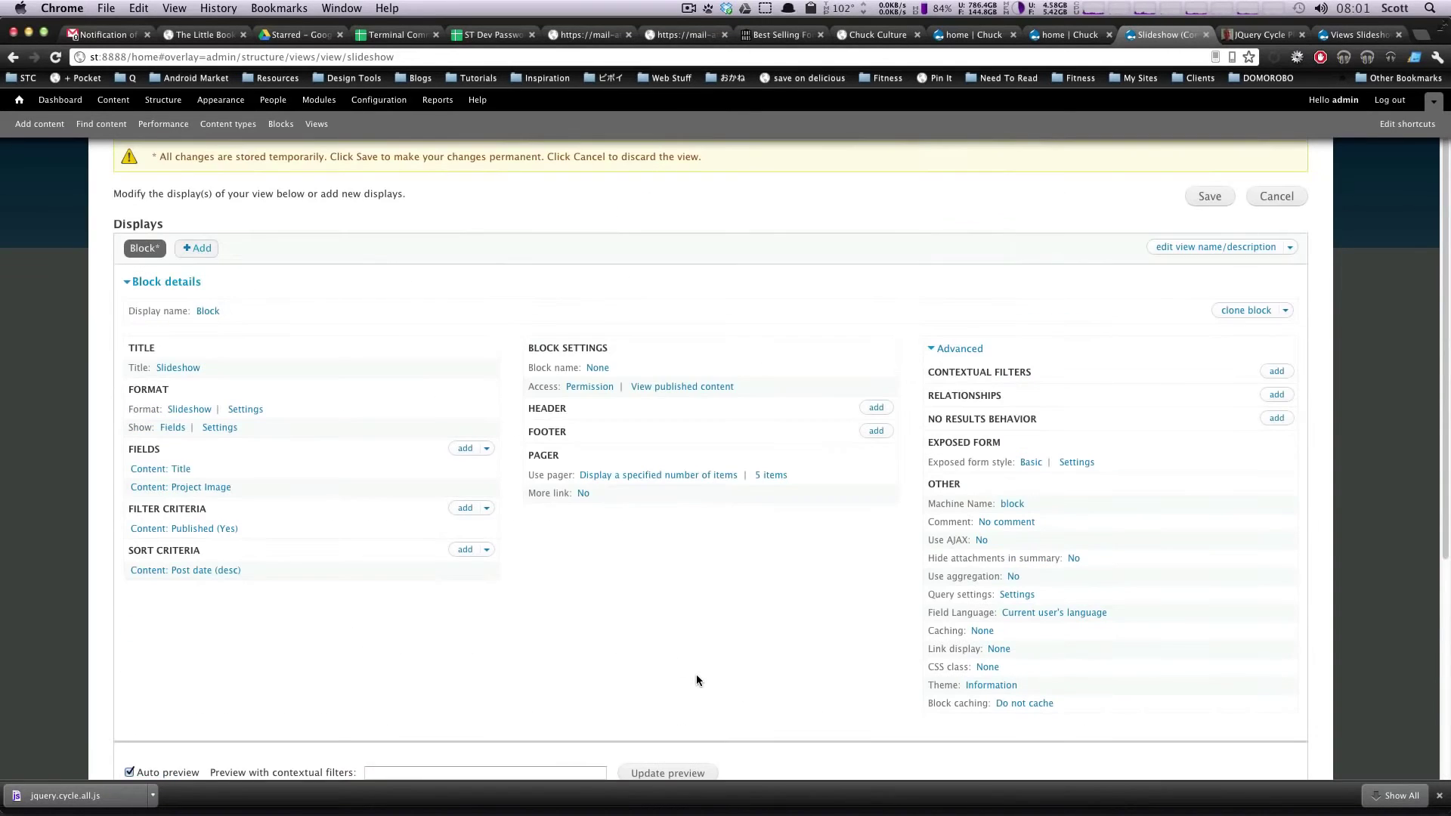
Open the Slideshow format's settings, read the Cycle plugin installation notice, and copy the folder name jquery.cycle from it.
{"action": "left_click", "coordinate": [240, 413]}
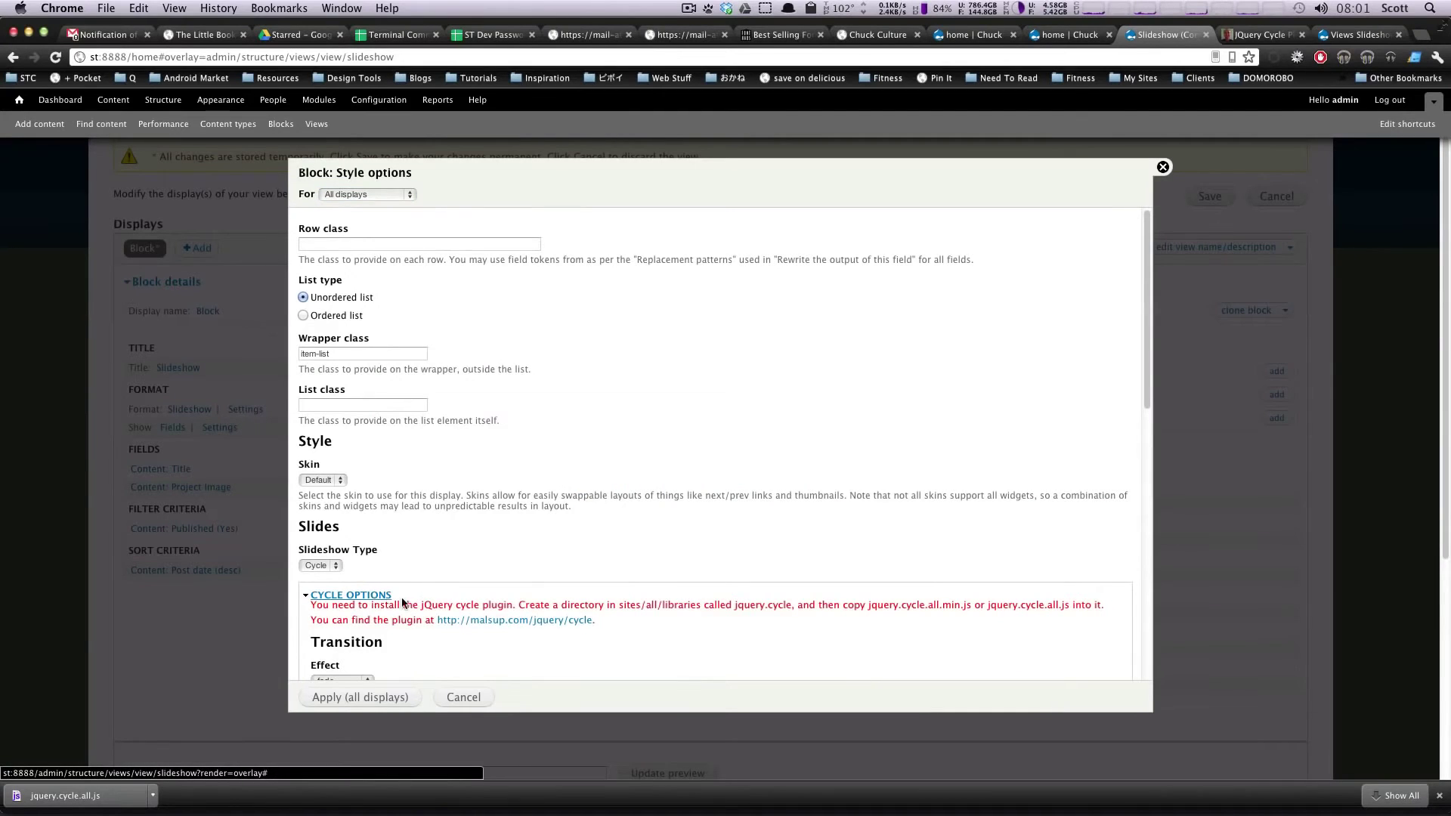
{"action": "left_click_drag", "start_coordinate": [419, 606], "coordinate": [619, 606]}
{"action": "left_click", "coordinate": [531, 606]}
{"action": "left_click_drag", "start_coordinate": [531, 606], "coordinate": [662, 606]}
{"action": "left_click", "coordinate": [617, 606]}
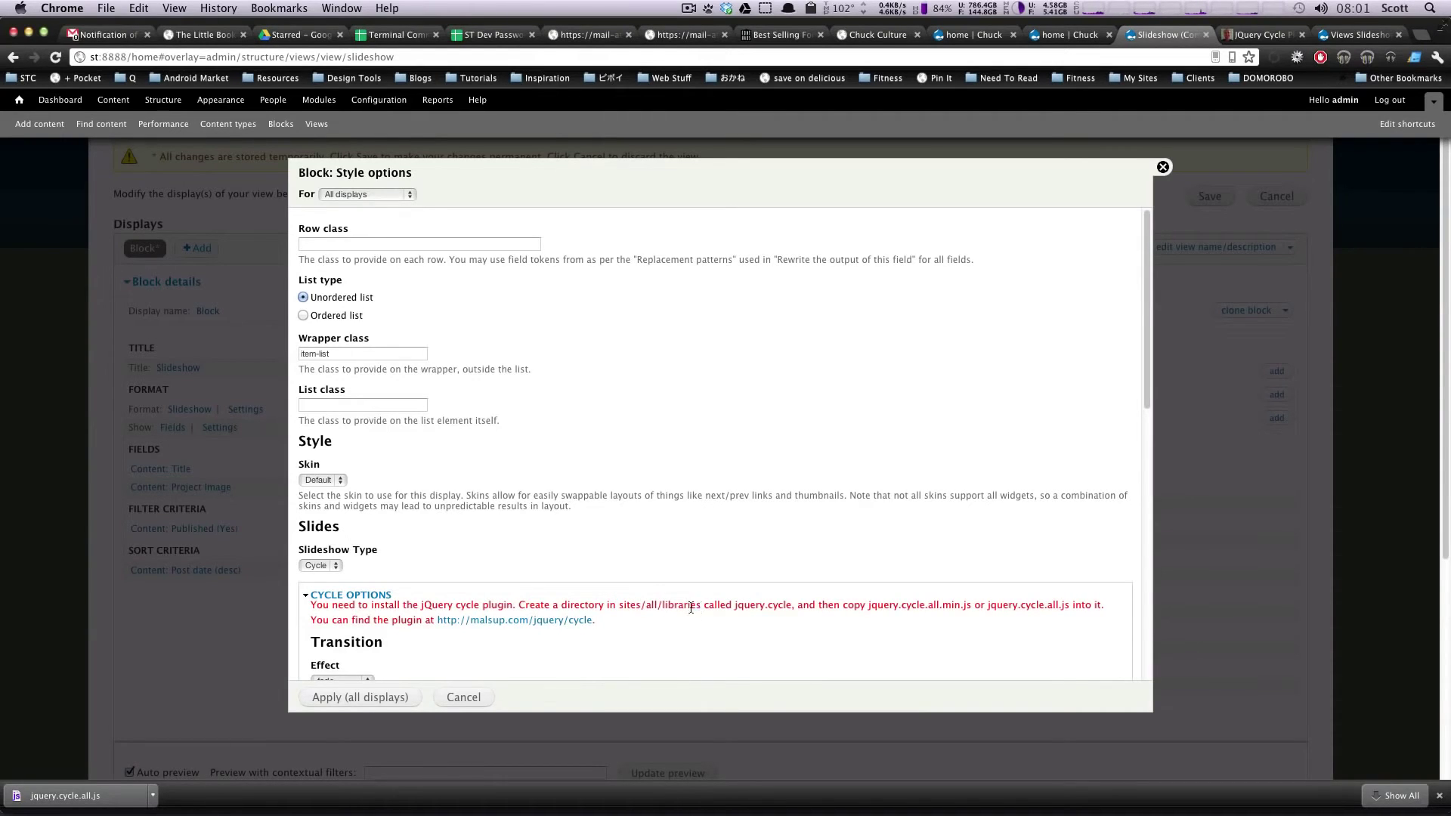
{"action": "double_click", "coordinate": [691, 608]}
{"action": "left_click_drag", "start_coordinate": [662, 611], "coordinate": [792, 607]}
{"action": "key", "text": "super+c"}
{"action": "left_click", "coordinate": [650, 606]}
{"action": "left_click", "coordinate": [796, 605]}
{"action": "left_click_drag", "start_coordinate": [884, 607], "coordinate": [1071, 609]}
{"action": "scroll", "coordinate": [659, 611], "scroll_direction": "down", "scroll_amount": 5}
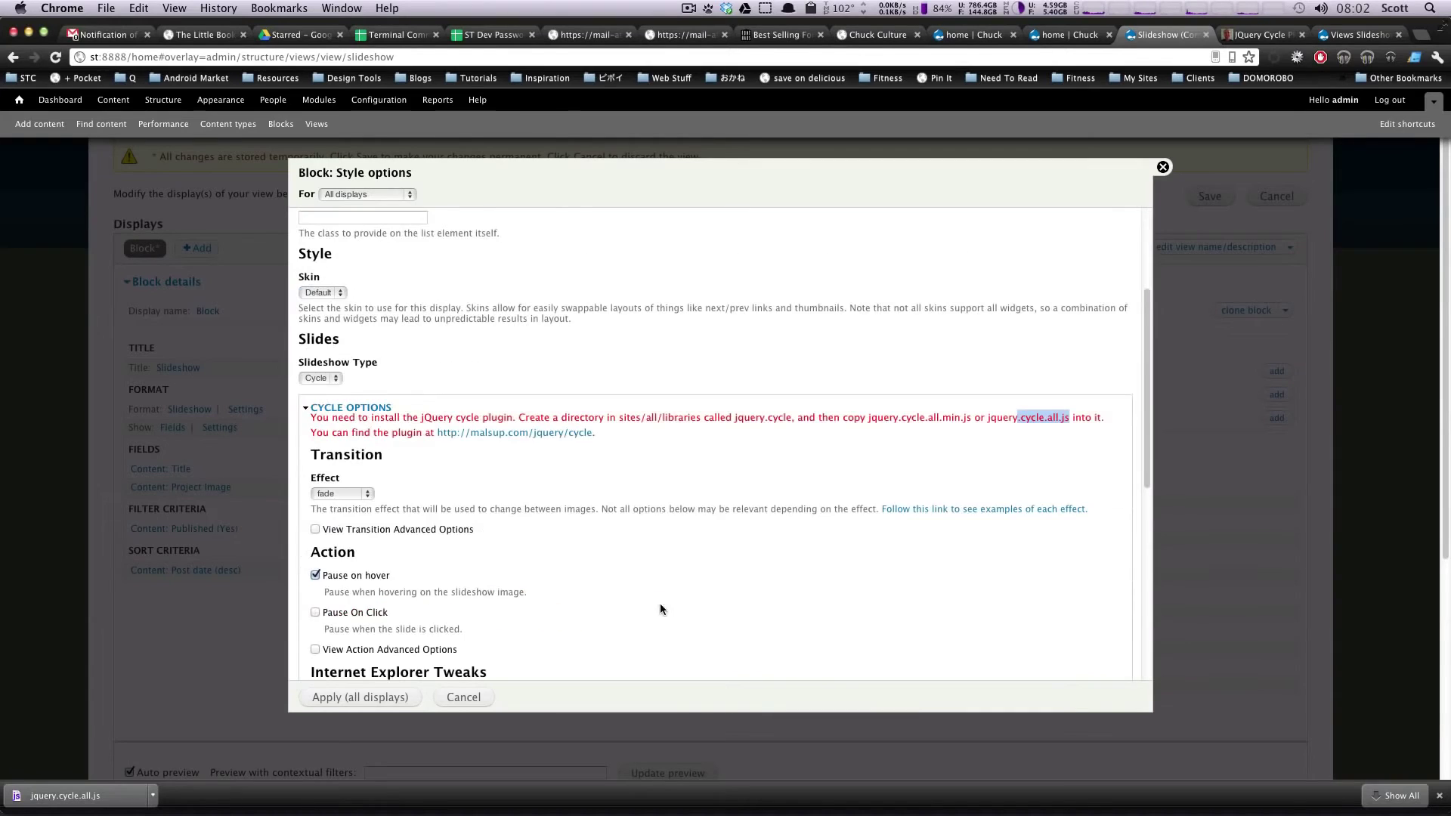
Check the jQuery Cycle plugin's download page for the available versions.
{"action": "left_click", "coordinate": [1248, 35]}
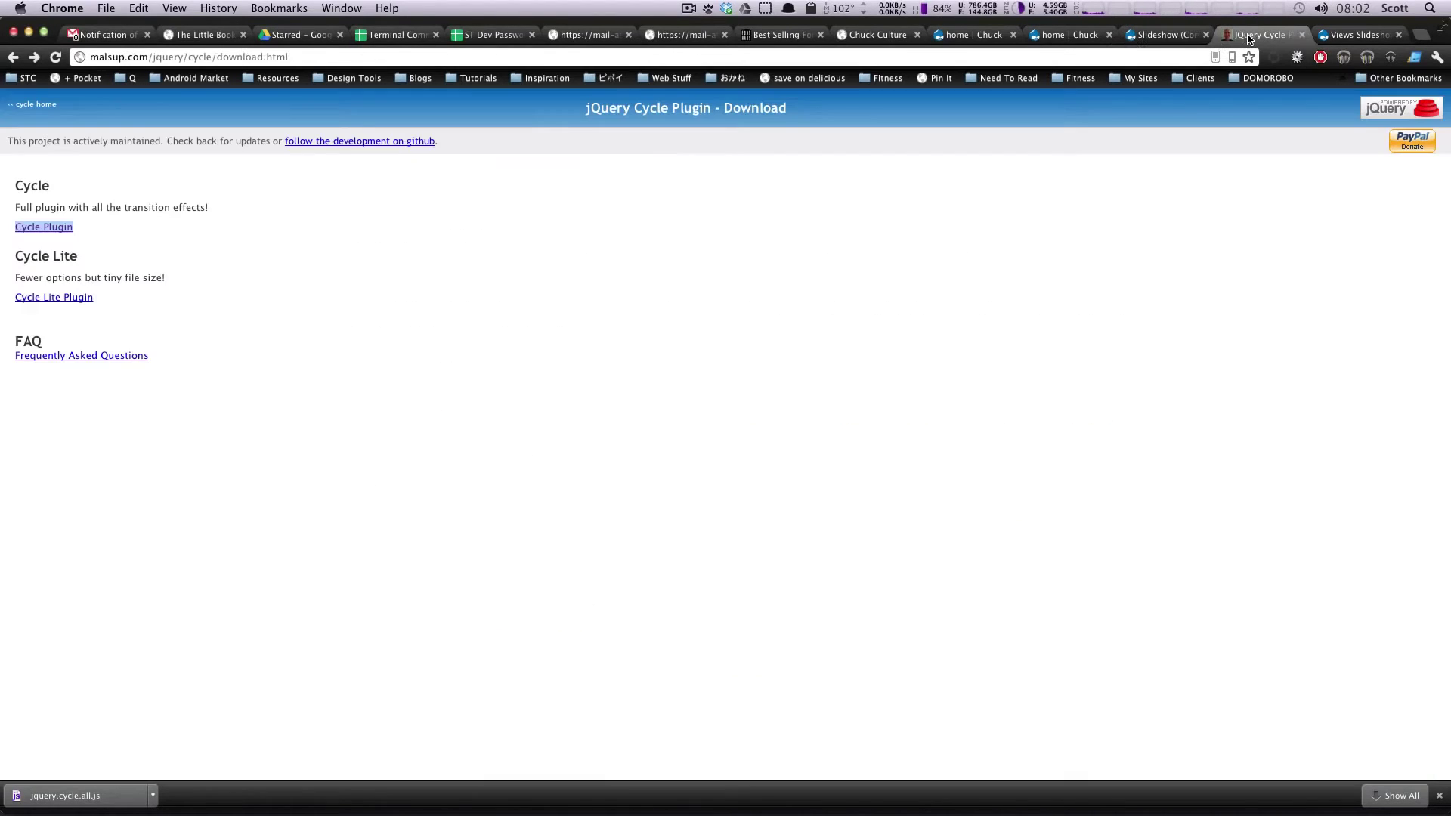
{"action": "key", "text": "super+a"}
{"action": "left_click", "coordinate": [397, 313]}
Switch to Finder and create a folder named jquery.cycle inside the site's sites/all/libraries folder.
{"action": "key", "text": "super+Tab"}
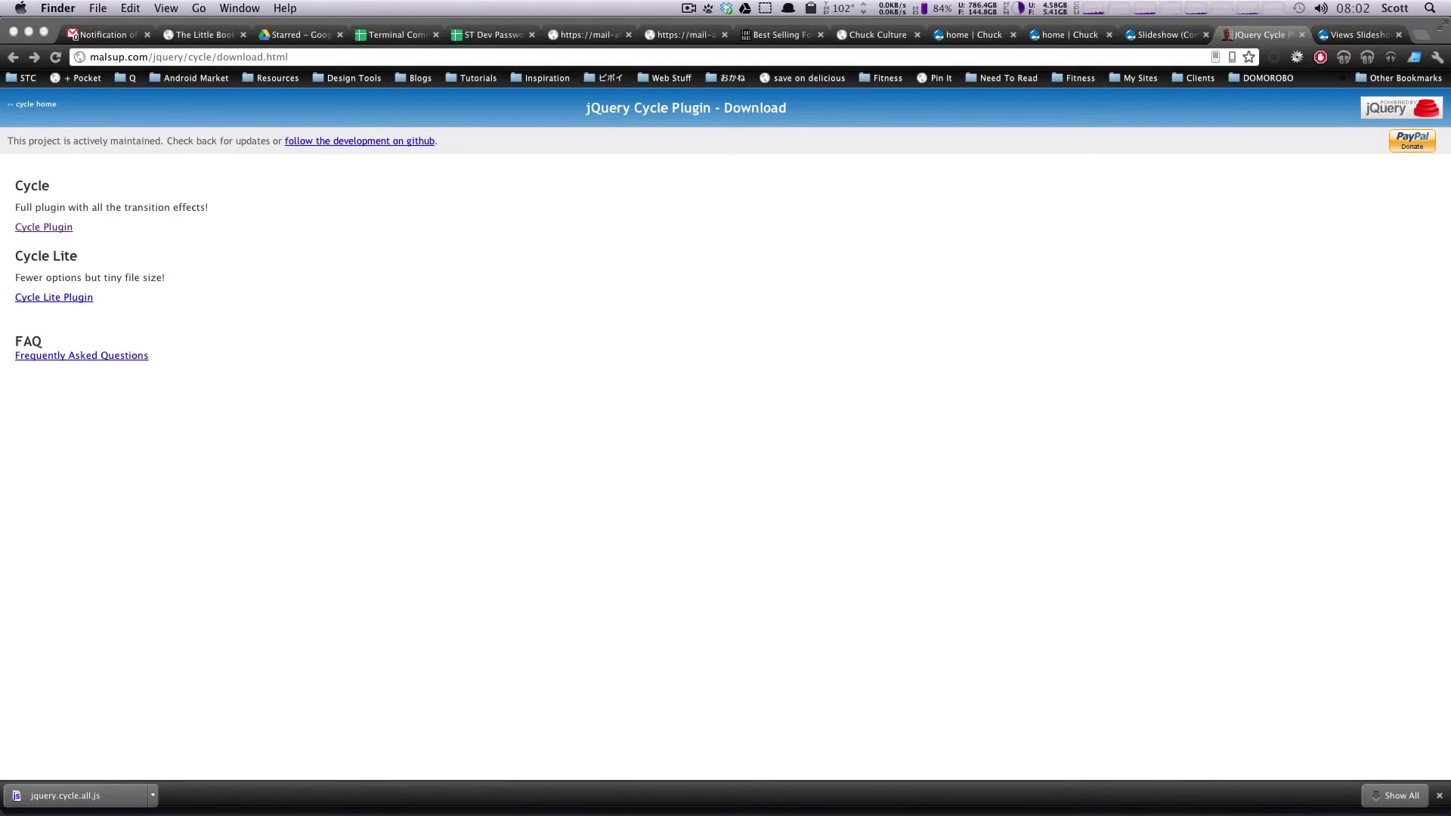
{"action": "left_click", "coordinate": [37, 800]}
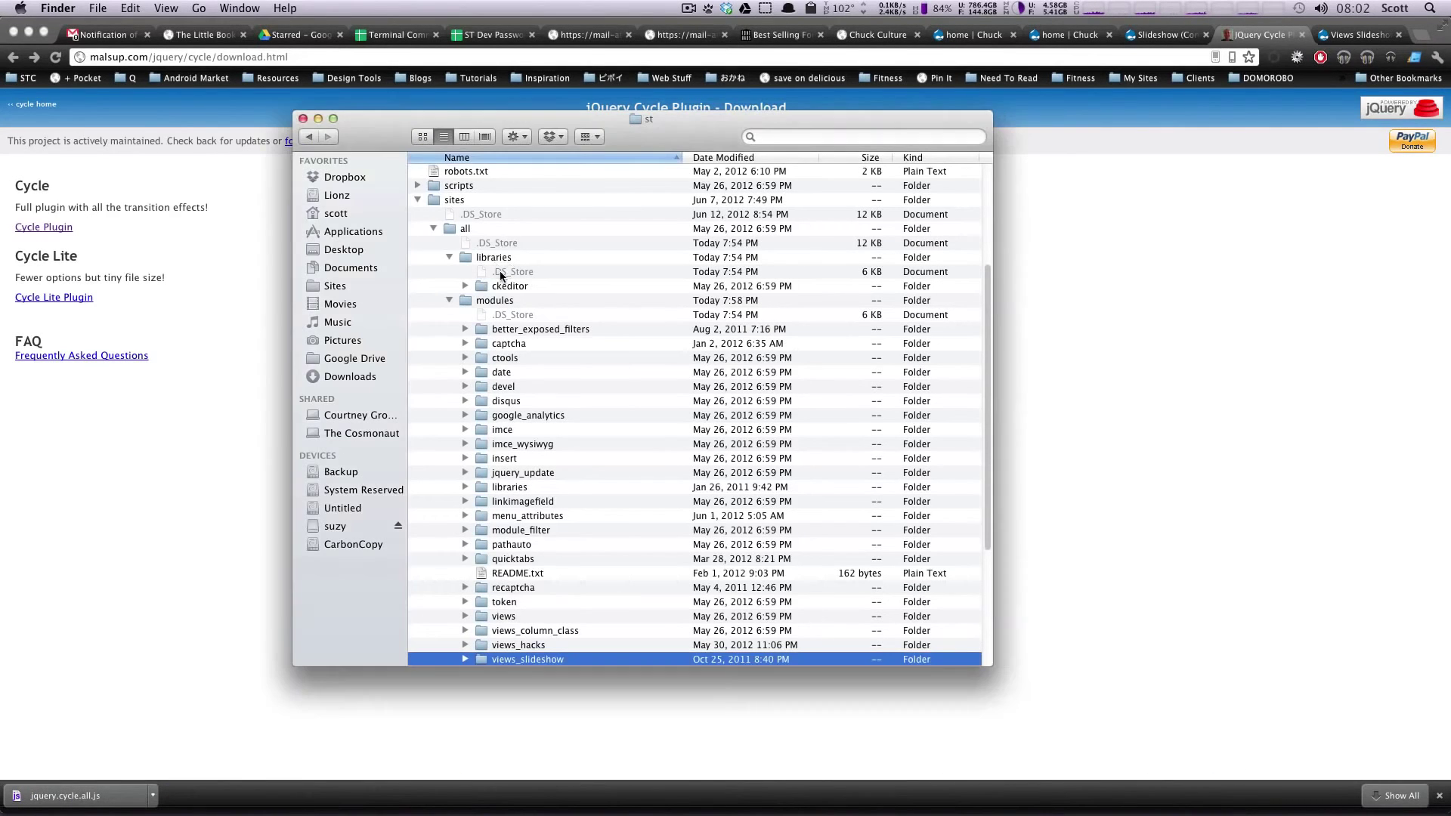
{"action": "double_click", "coordinate": [493, 258]}
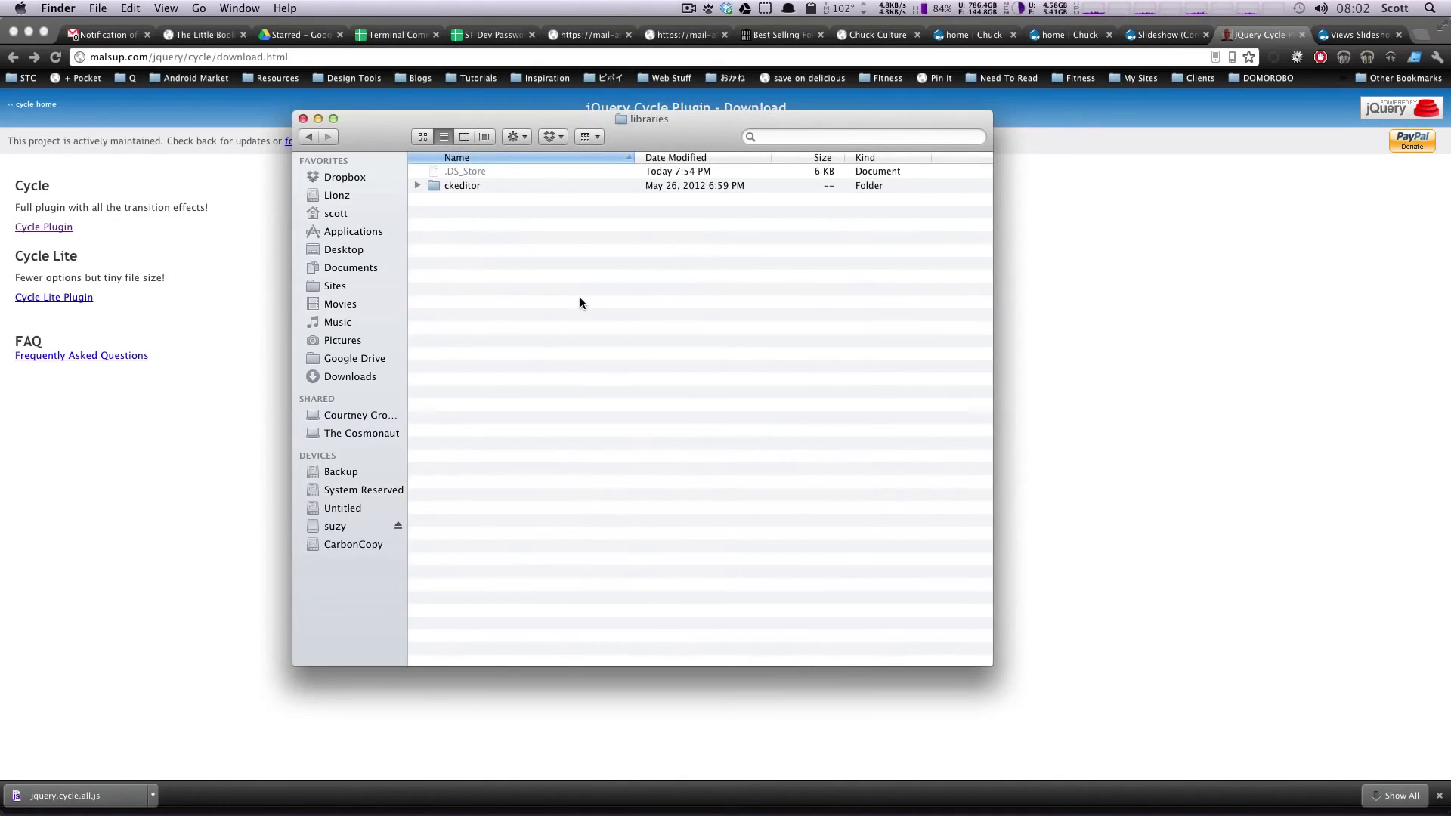
{"action": "key", "text": "super+shift+n"}
{"action": "key", "text": "super+v"}
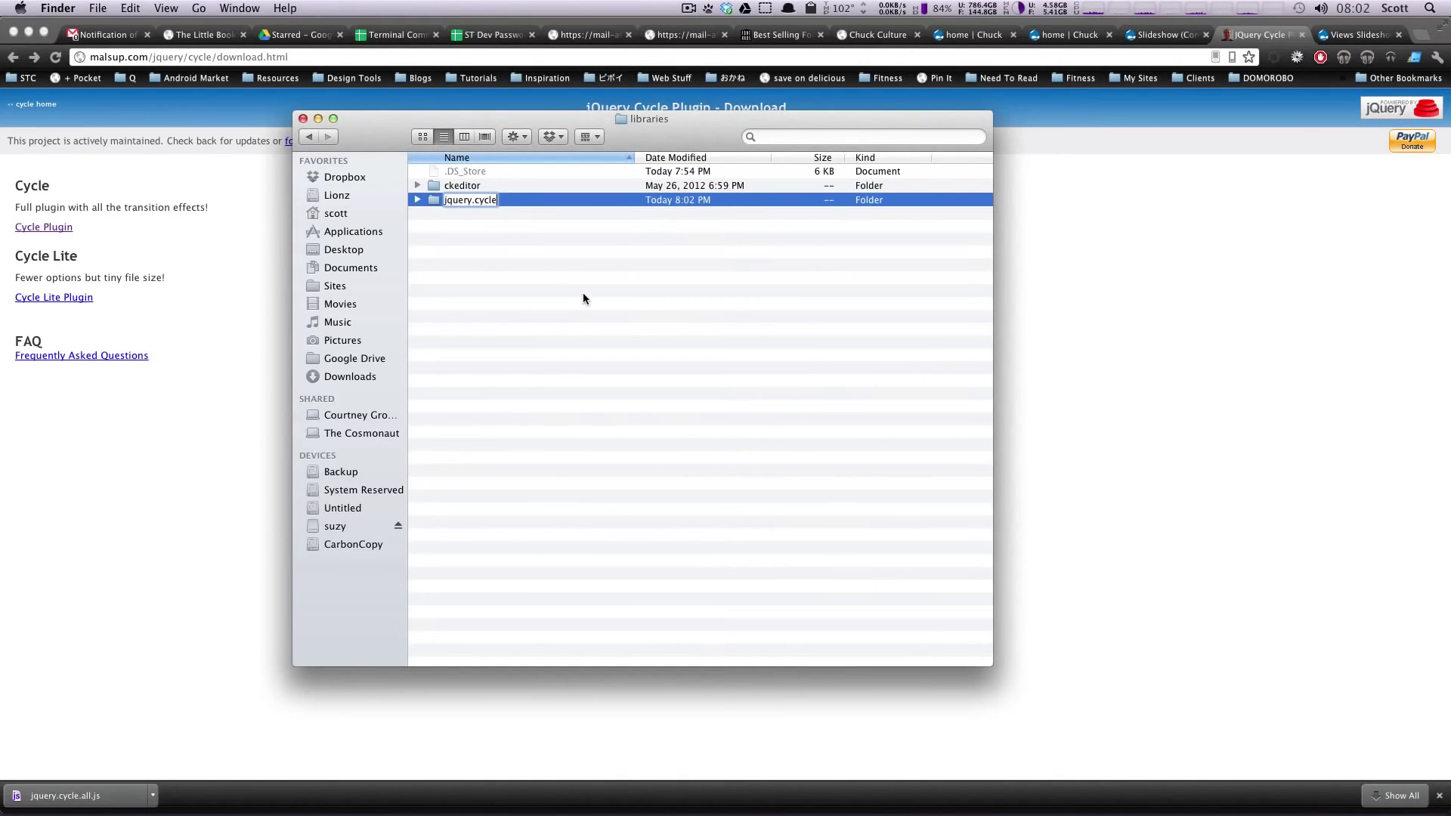
{"action": "left_click", "coordinate": [583, 292]}
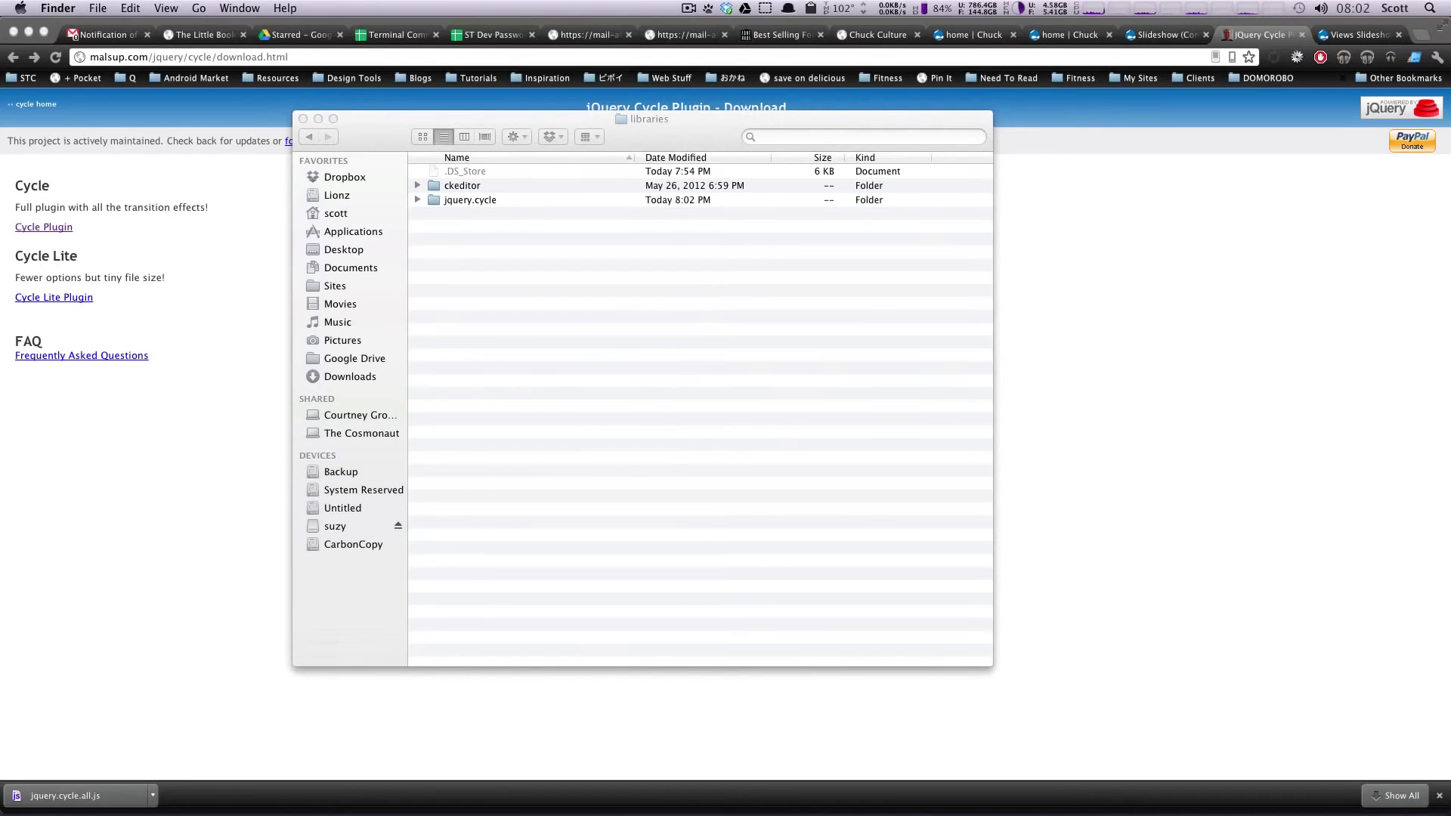
Download the full Cycle Plugin from Chrome and move jquery.cycle.all.js into the jquery.cycle folder in Finder.
{"action": "left_click", "coordinate": [1275, 299]}
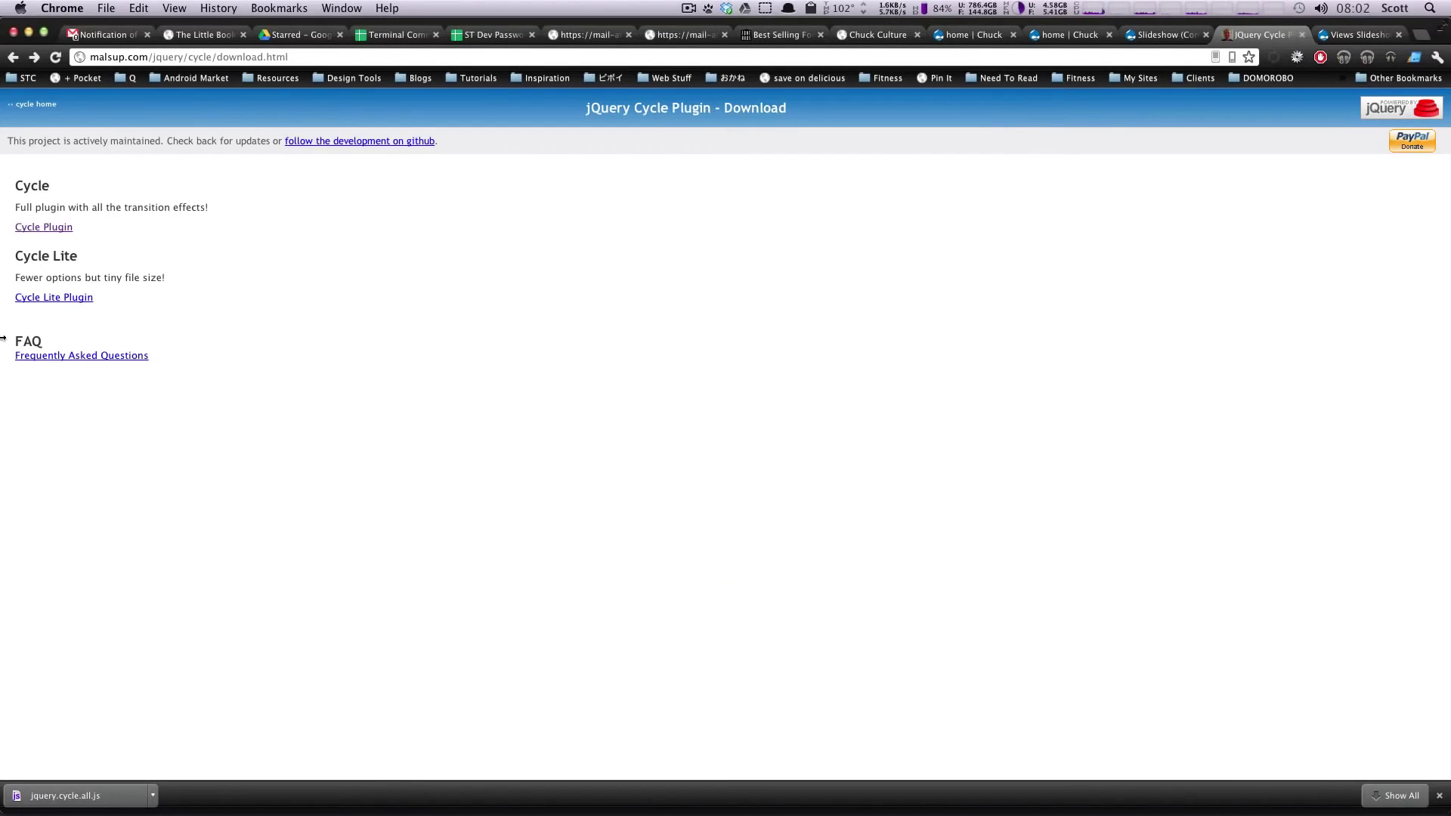
{"action": "right_click", "coordinate": [44, 228]}
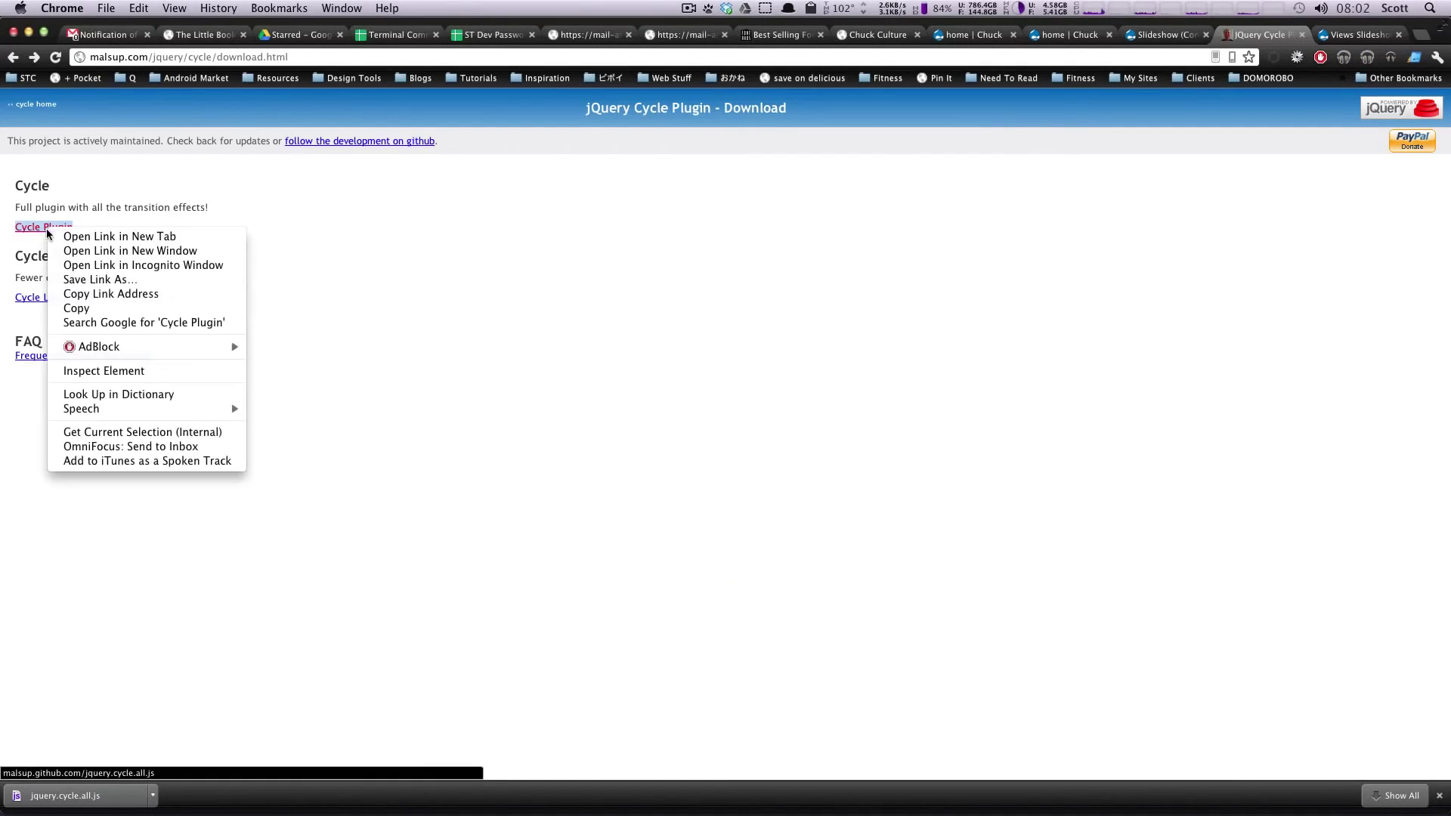
{"action": "left_click", "coordinate": [73, 280]}
{"action": "key", "text": "Return"}
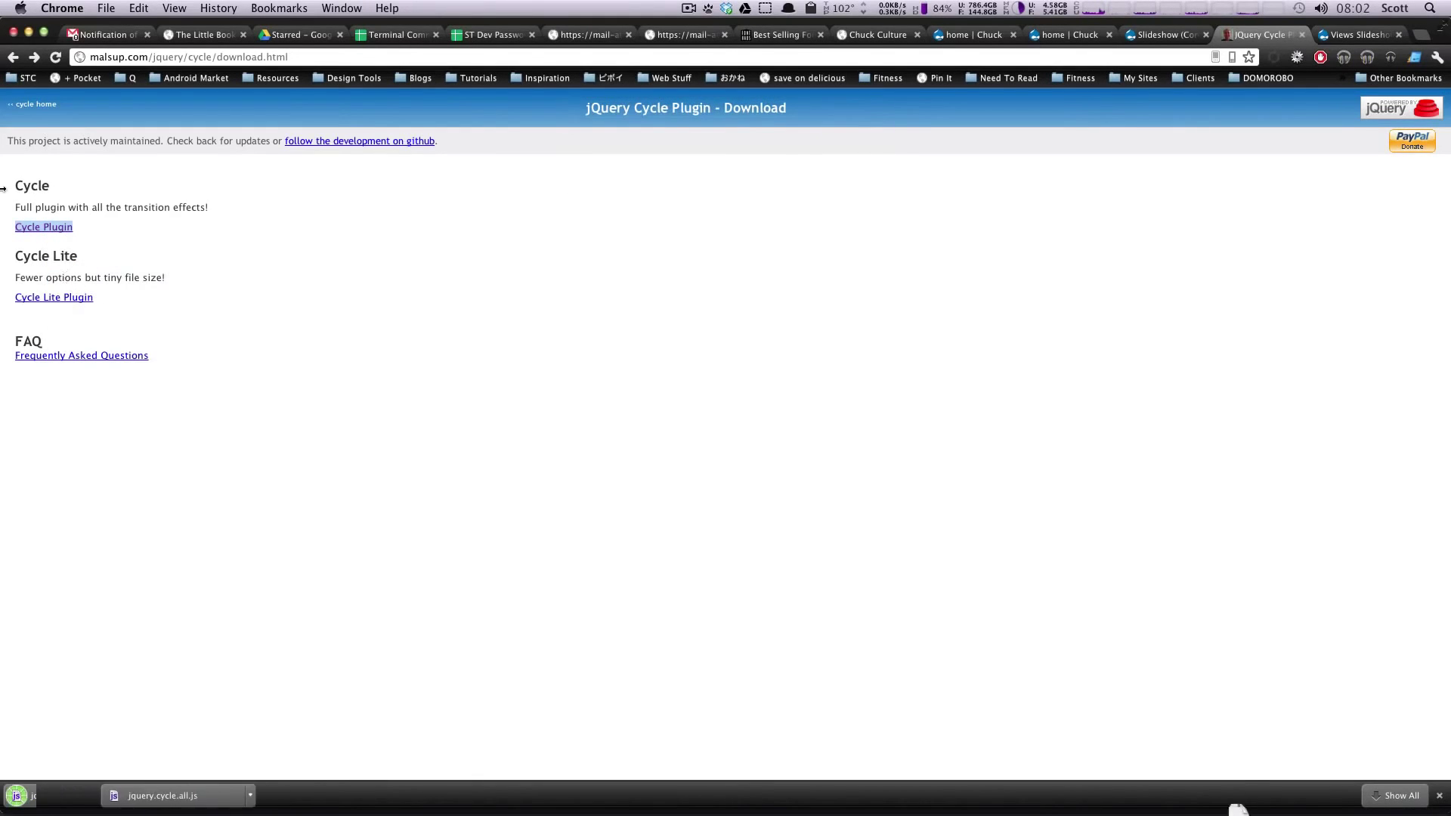
{"action": "key", "text": "super+Tab"}
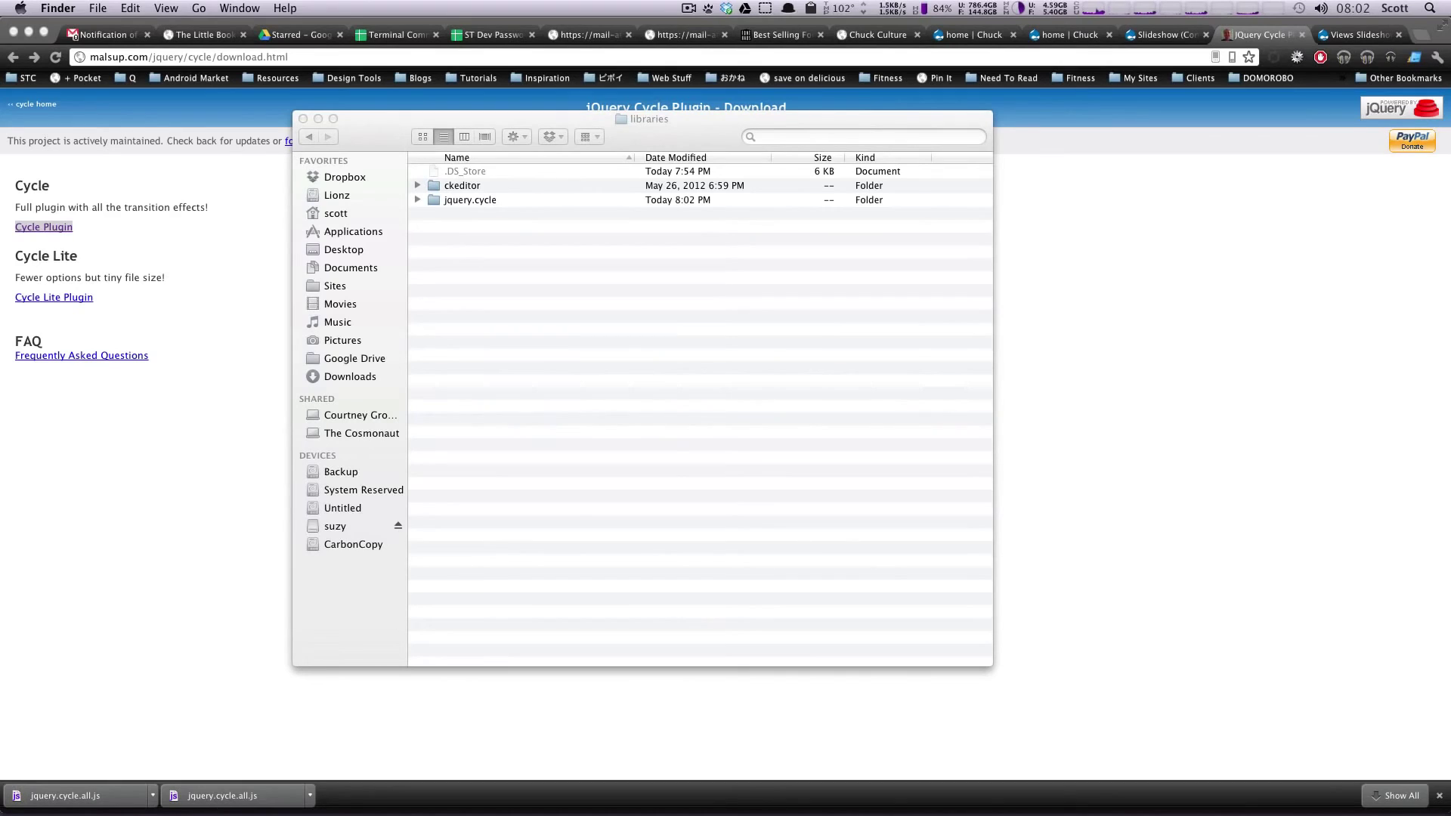
{"action": "left_click_drag", "start_coordinate": [1450, 204], "coordinate": [461, 198]}
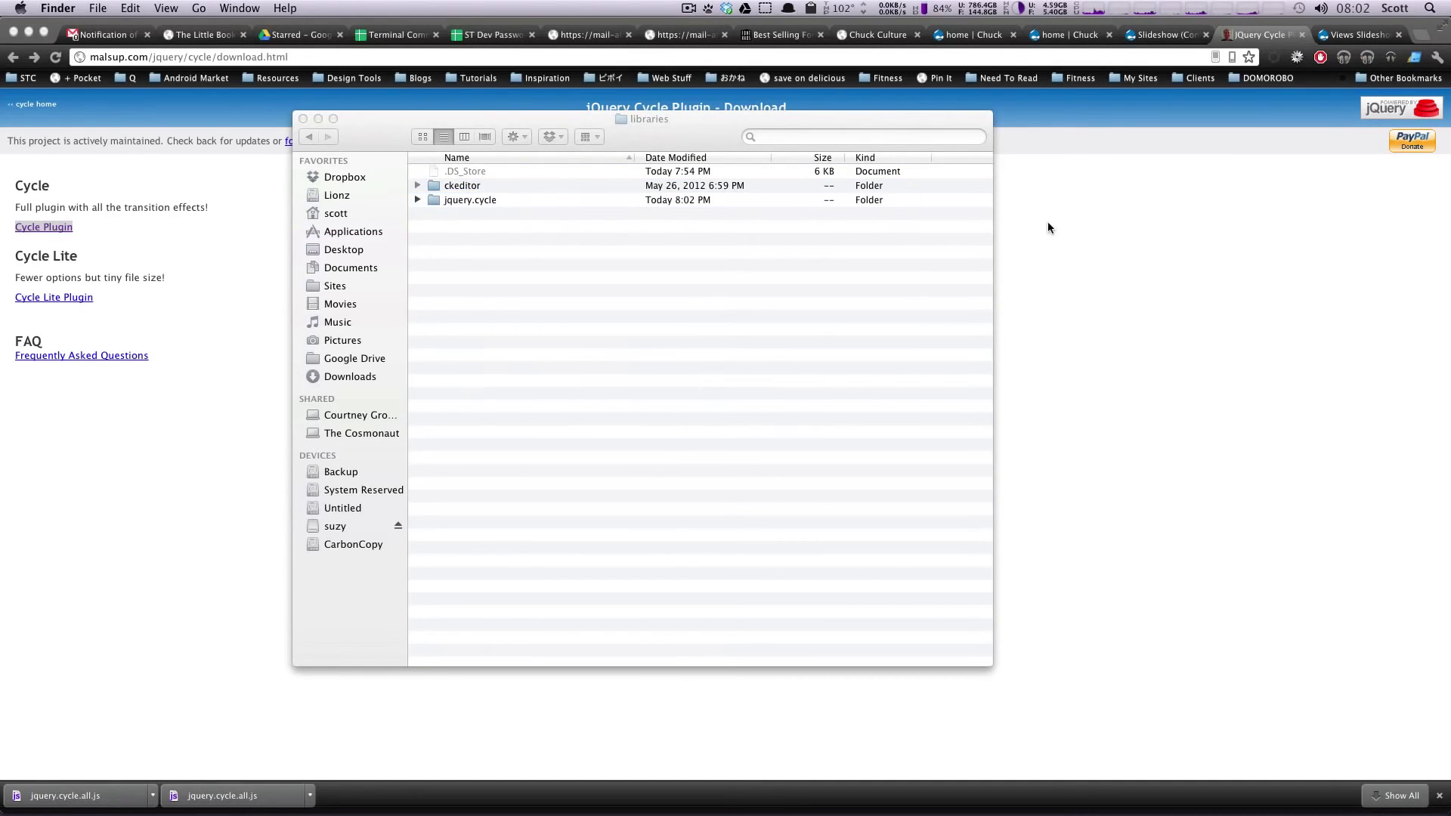
Reload the Slideshow view in Chrome, apply its Cycle slideshow style options to all displays, and save the view.
{"action": "left_click", "coordinate": [1102, 229]}
{"action": "left_click", "coordinate": [1145, 35]}
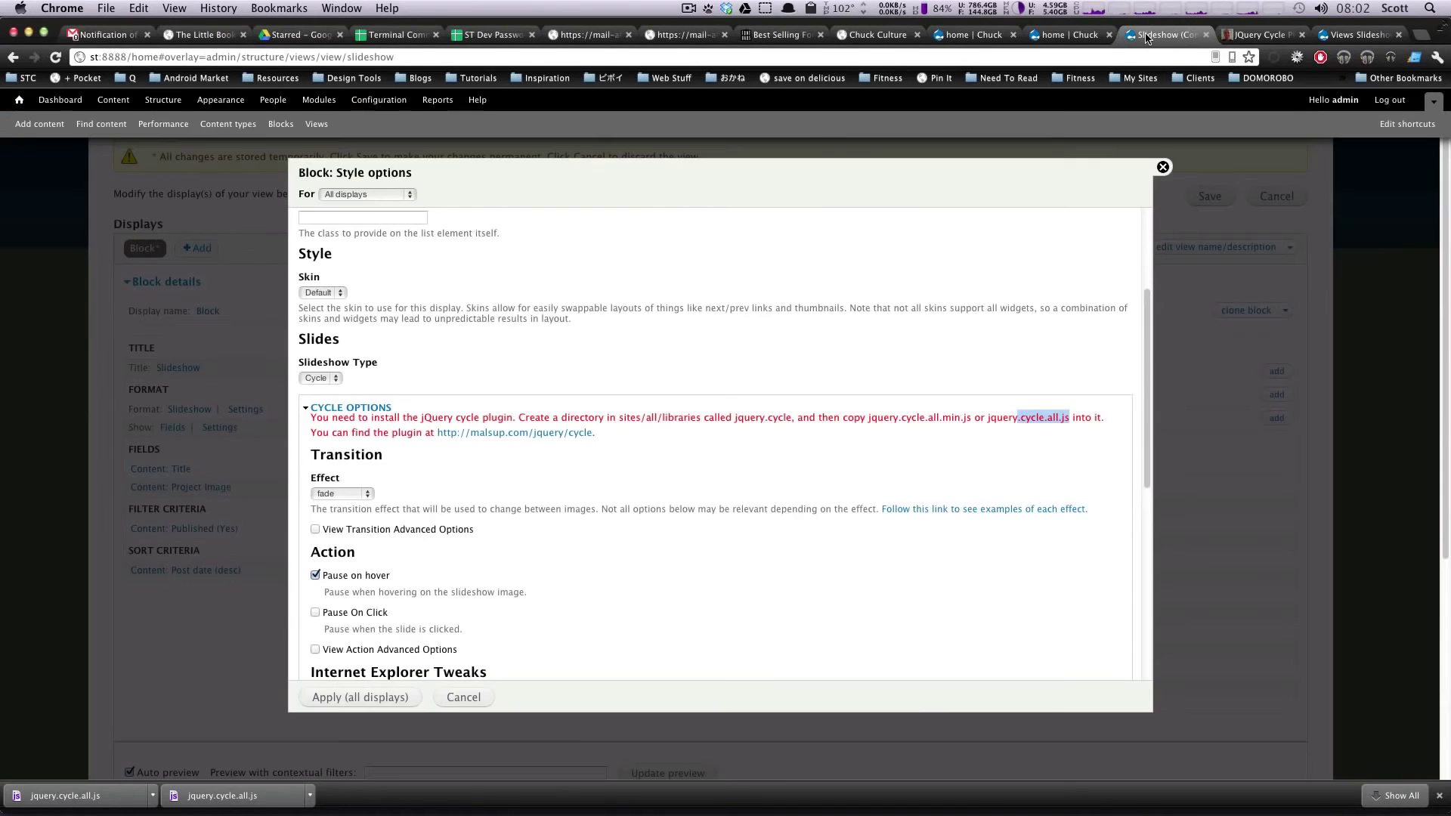
{"action": "key", "text": "super+r"}
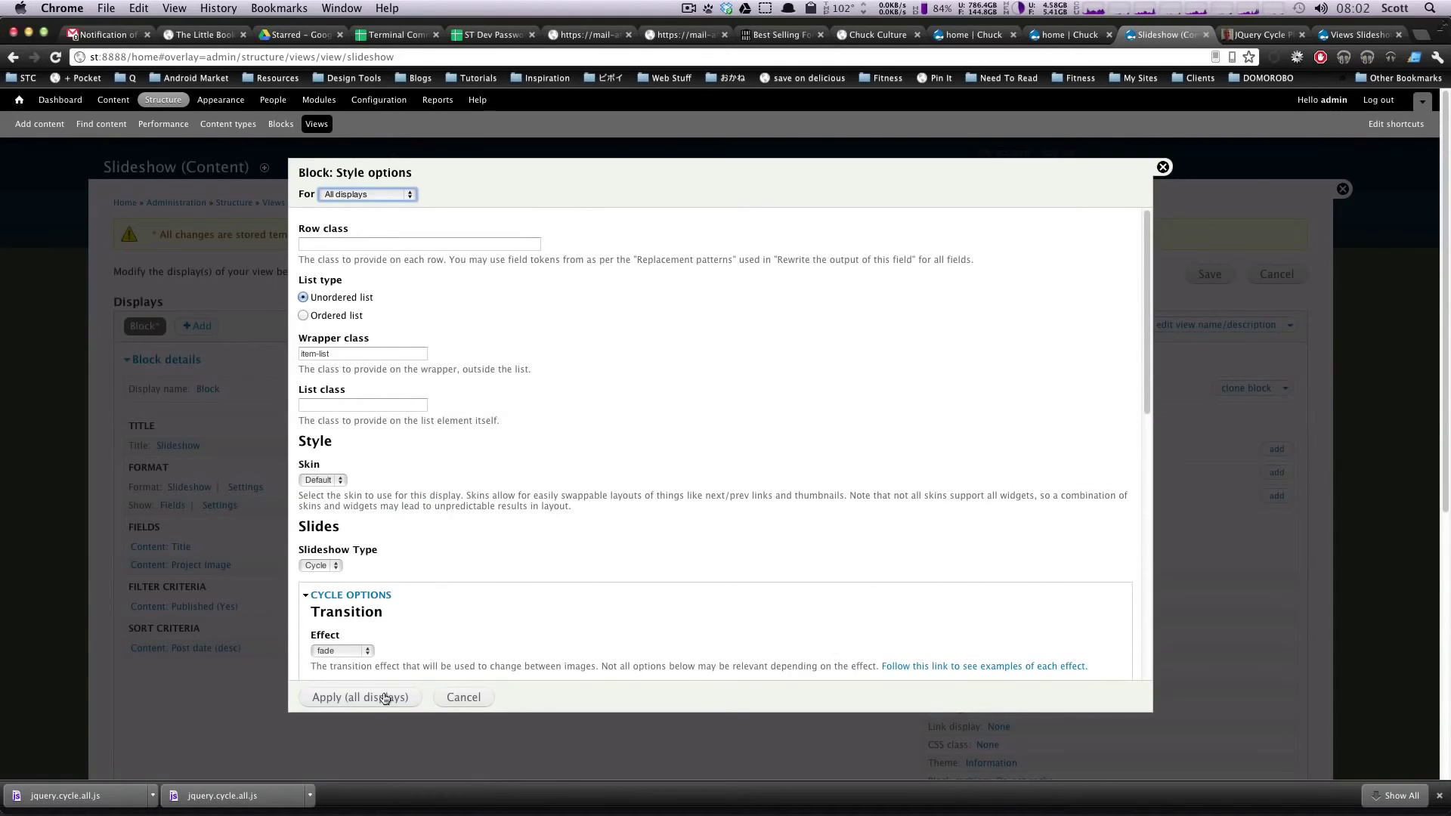
{"action": "left_click", "coordinate": [385, 699]}
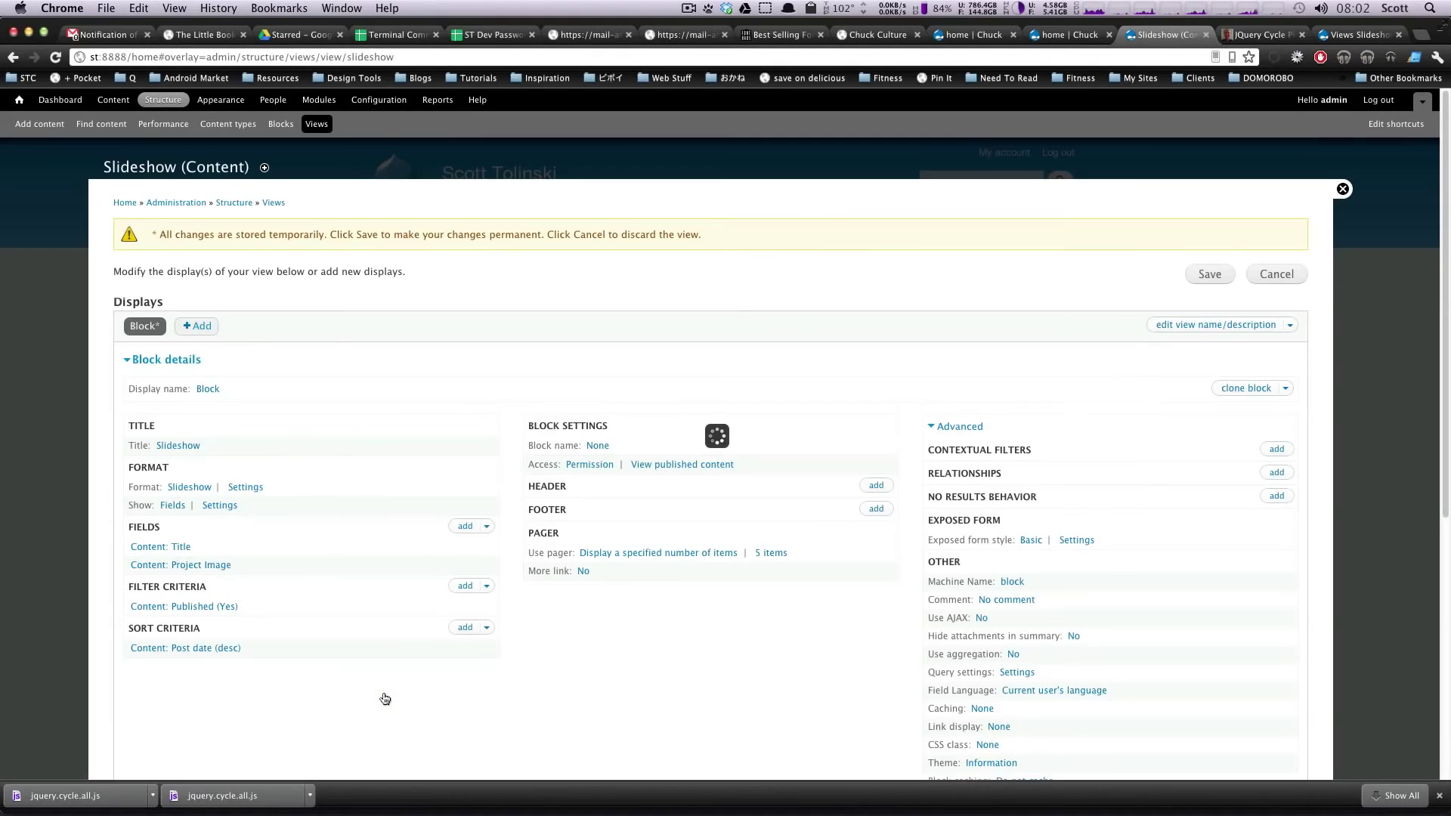
{"action": "left_click", "coordinate": [1208, 276]}
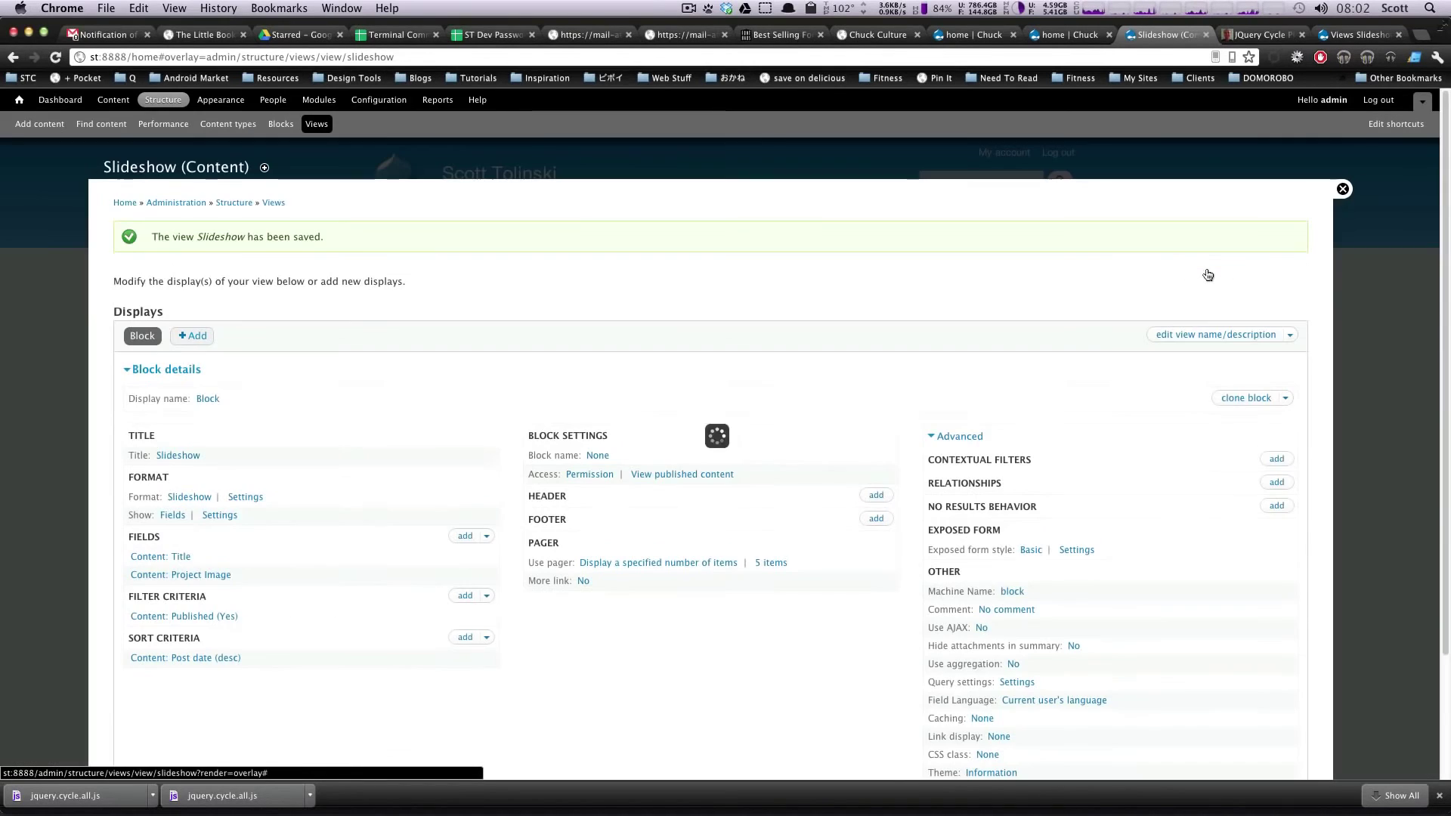
Assign the View: Slideshow block to the Content region on the Blocks page and save the blocks.
{"action": "left_click", "coordinate": [280, 123]}
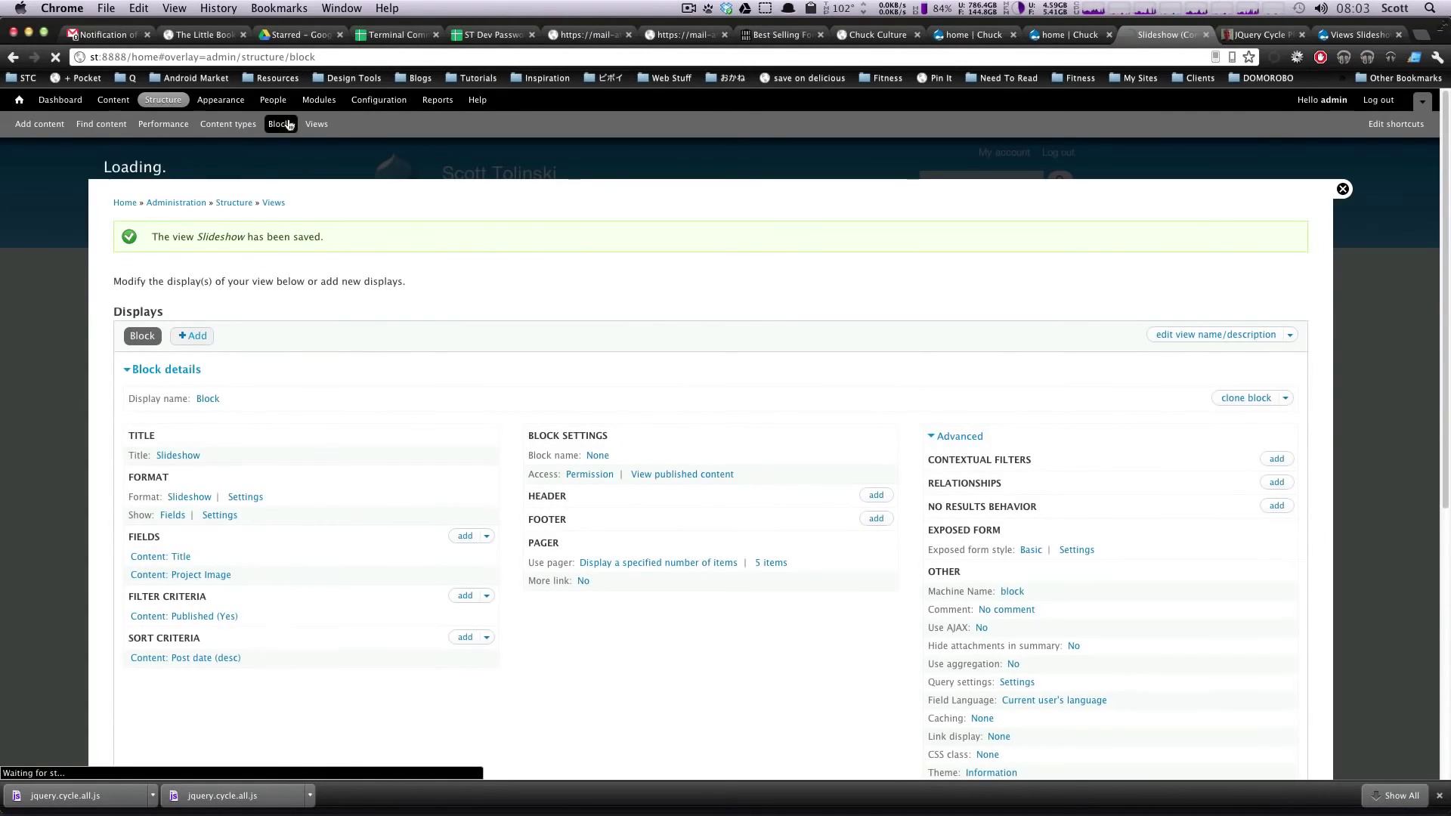
{"action": "scroll", "coordinate": [289, 371], "scroll_direction": "down", "scroll_amount": 20}
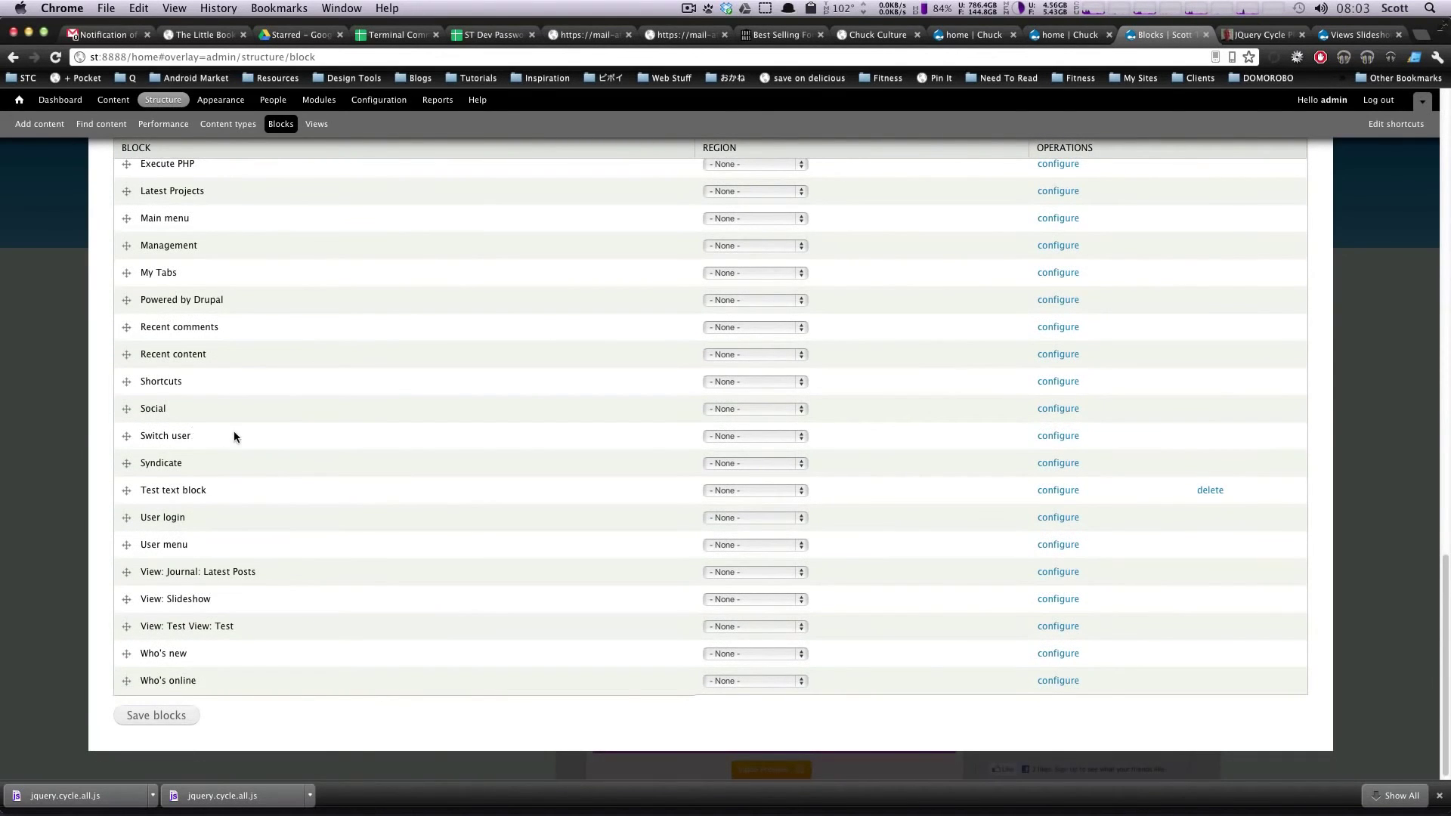
{"action": "scroll", "coordinate": [285, 489], "scroll_direction": "up", "scroll_amount": 10}
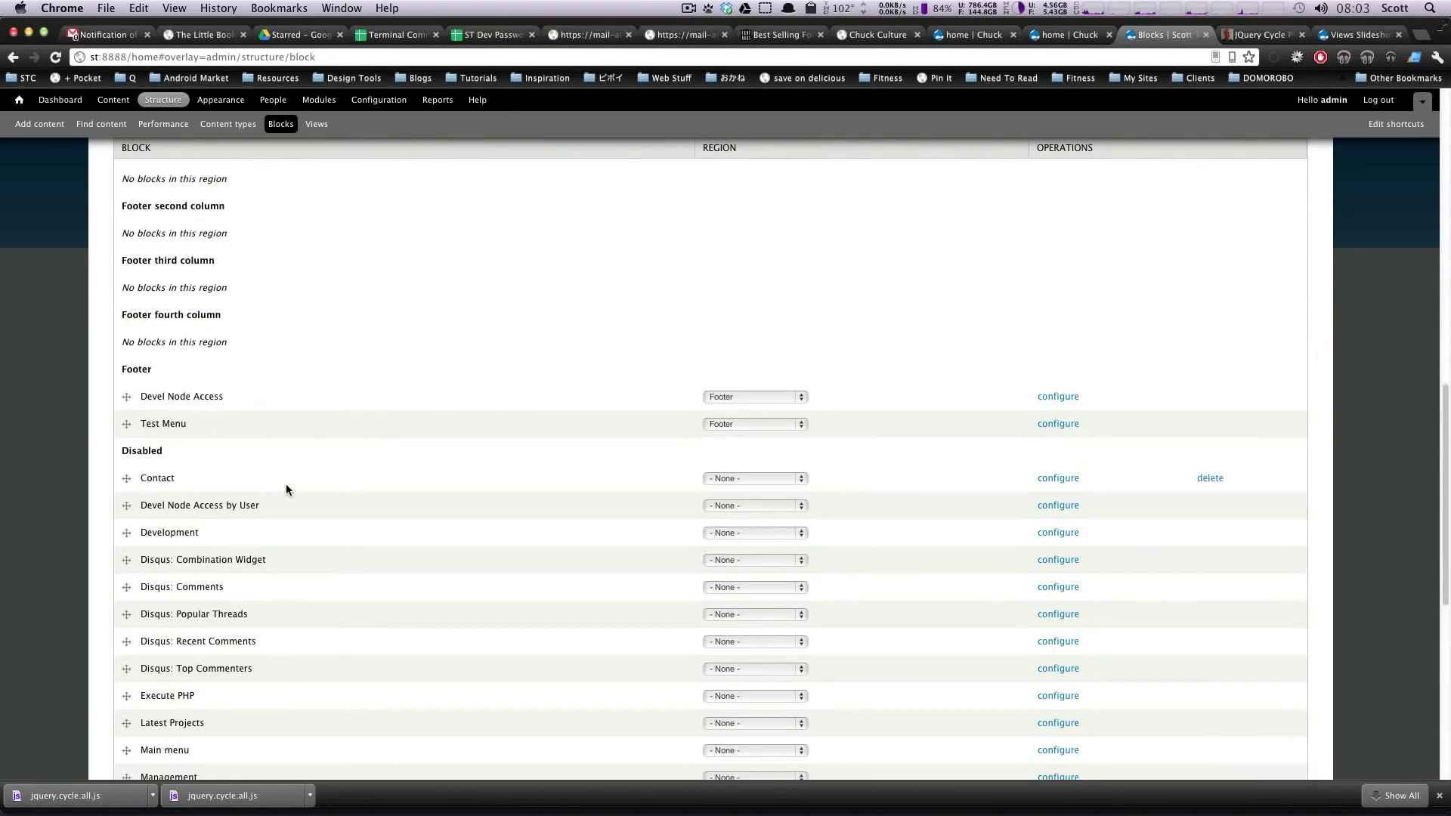
{"action": "scroll", "coordinate": [295, 484], "scroll_direction": "up", "scroll_amount": 17}
{"action": "scroll", "coordinate": [301, 486], "scroll_direction": "down", "scroll_amount": 13}
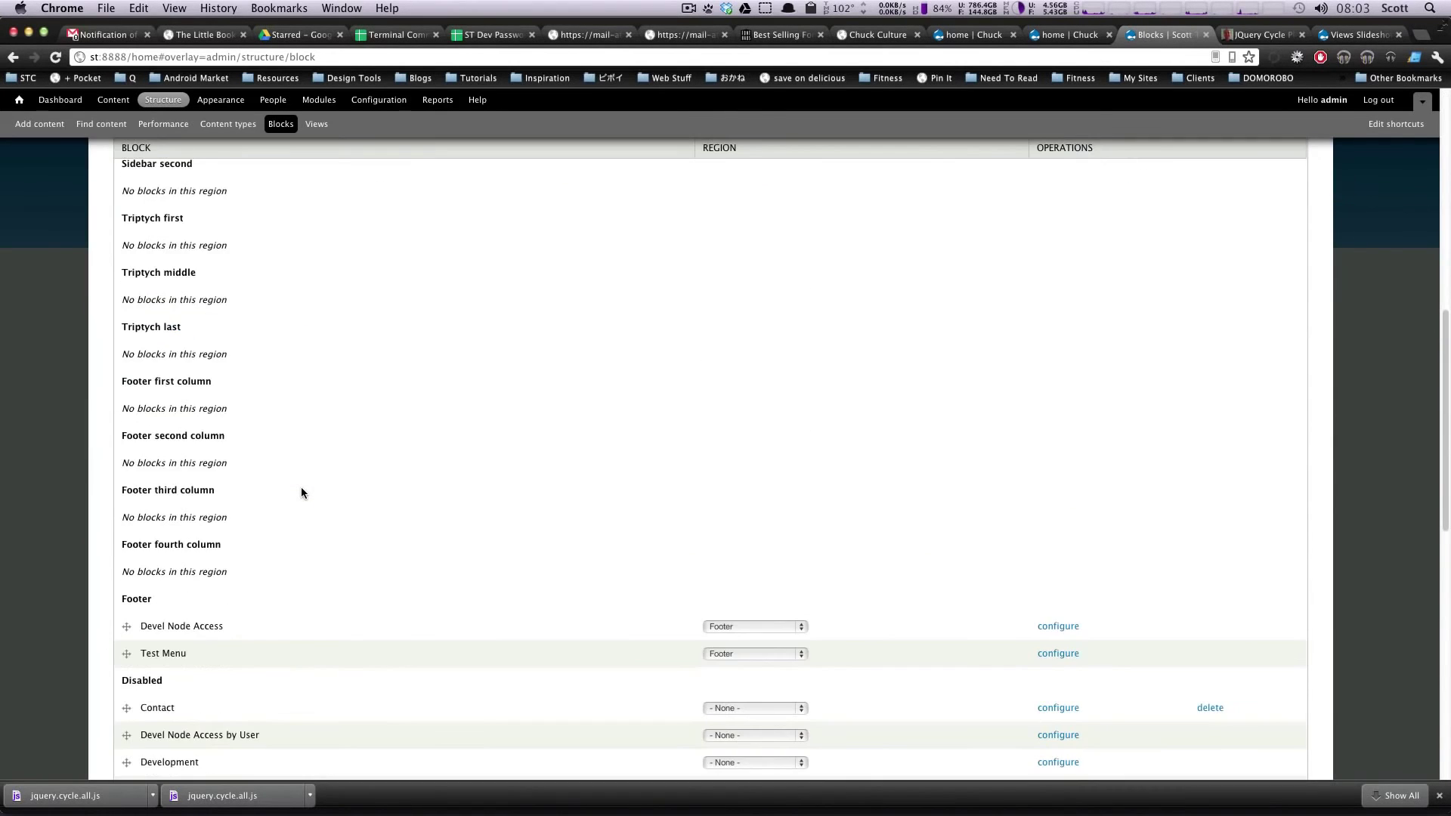
{"action": "scroll", "coordinate": [301, 487], "scroll_direction": "up", "scroll_amount": 2}
{"action": "scroll", "coordinate": [301, 490], "scroll_direction": "up", "scroll_amount": 7}
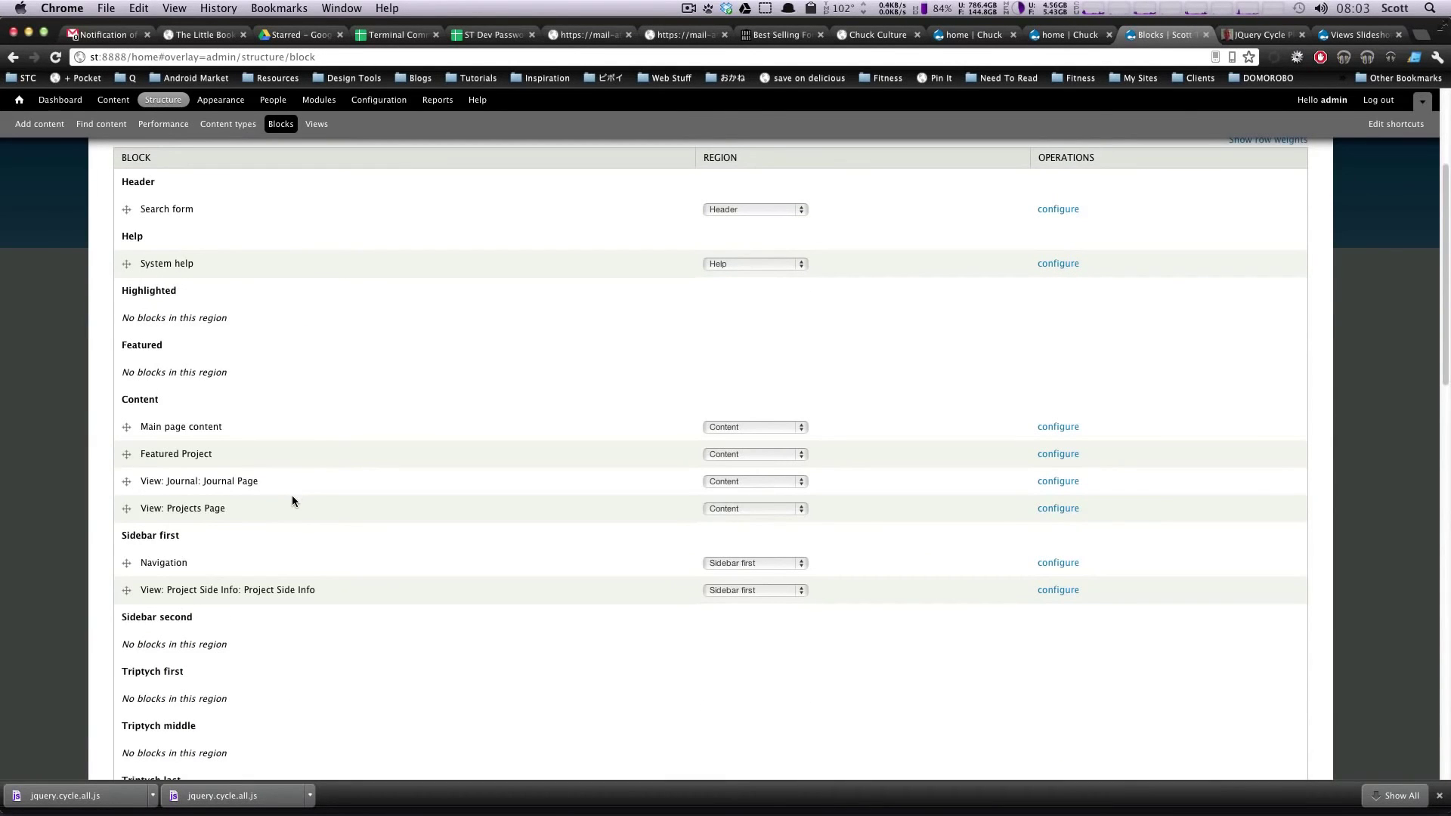
{"action": "scroll", "coordinate": [292, 496], "scroll_direction": "down", "scroll_amount": 20}
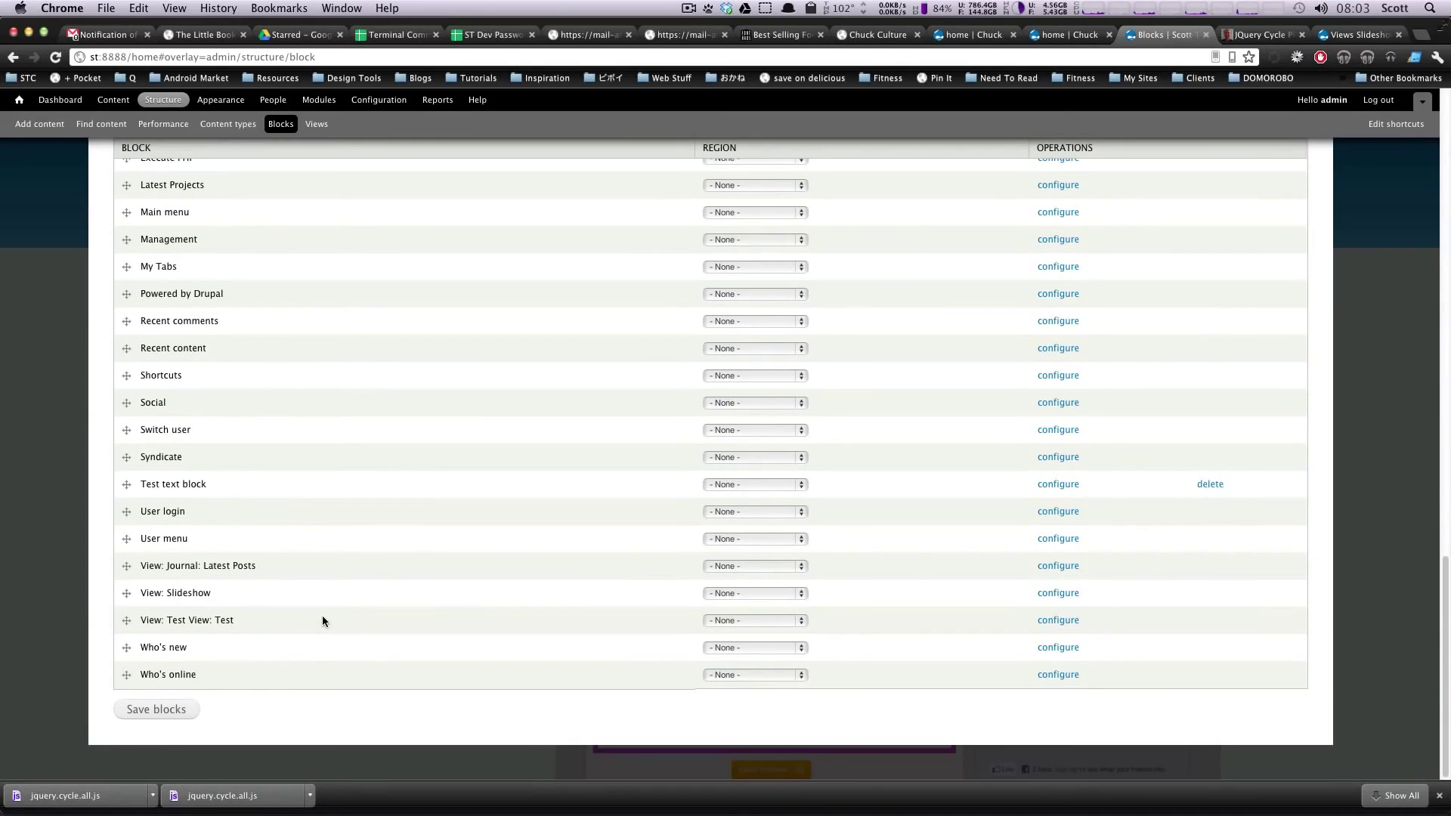
{"action": "left_click", "coordinate": [728, 593]}
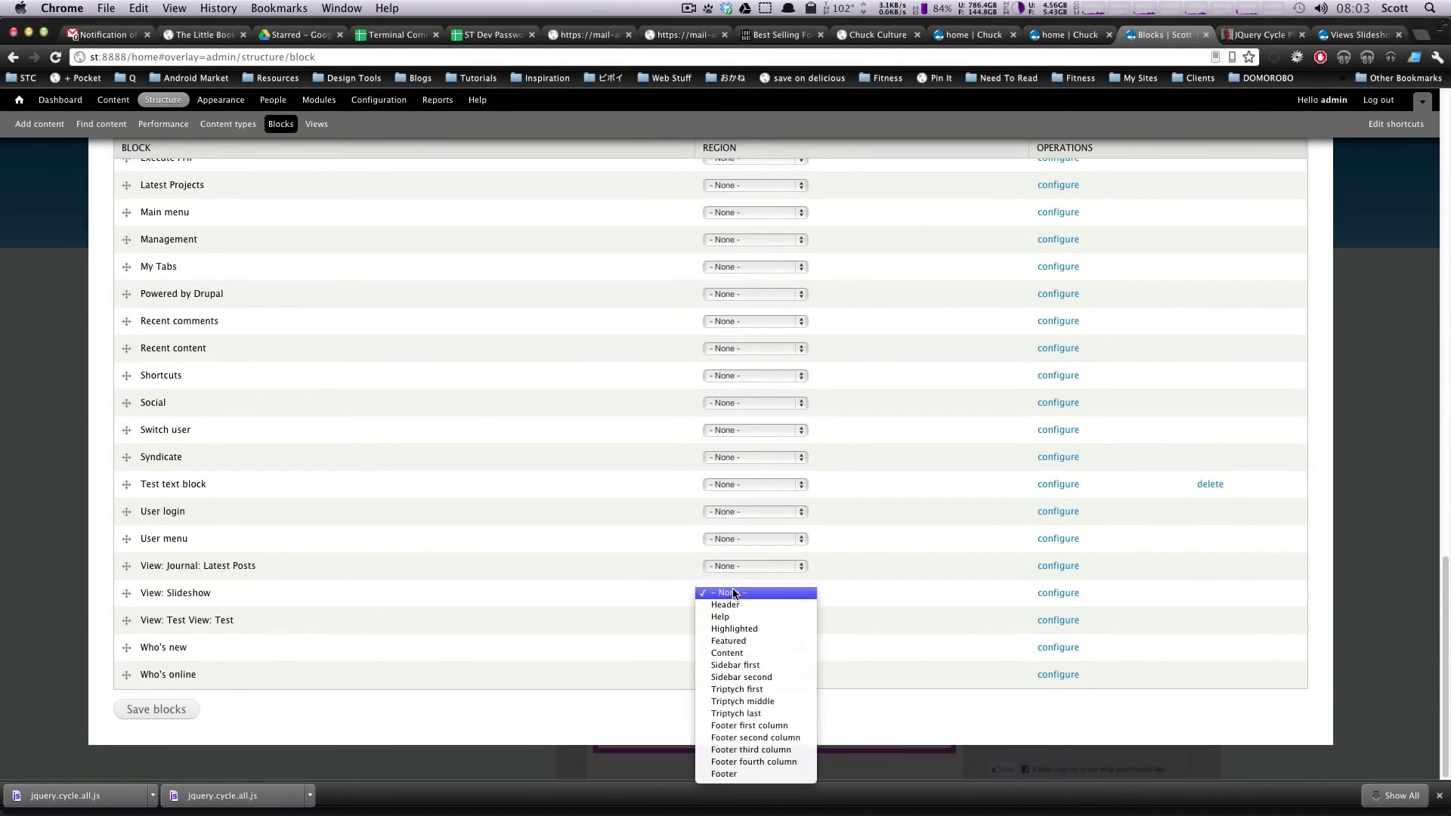
{"action": "left_click", "coordinate": [753, 654]}
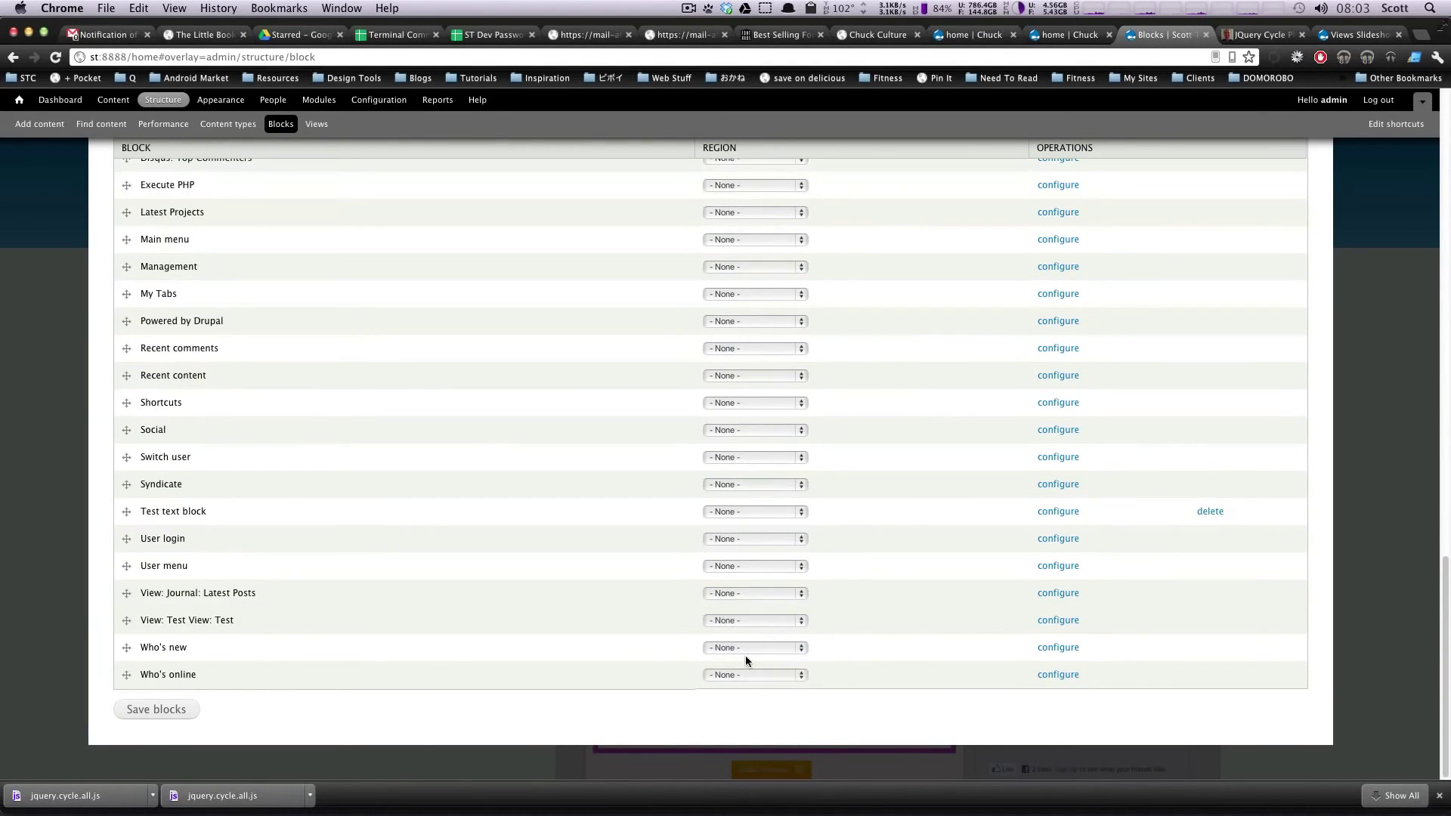
{"action": "left_click", "coordinate": [147, 724]}
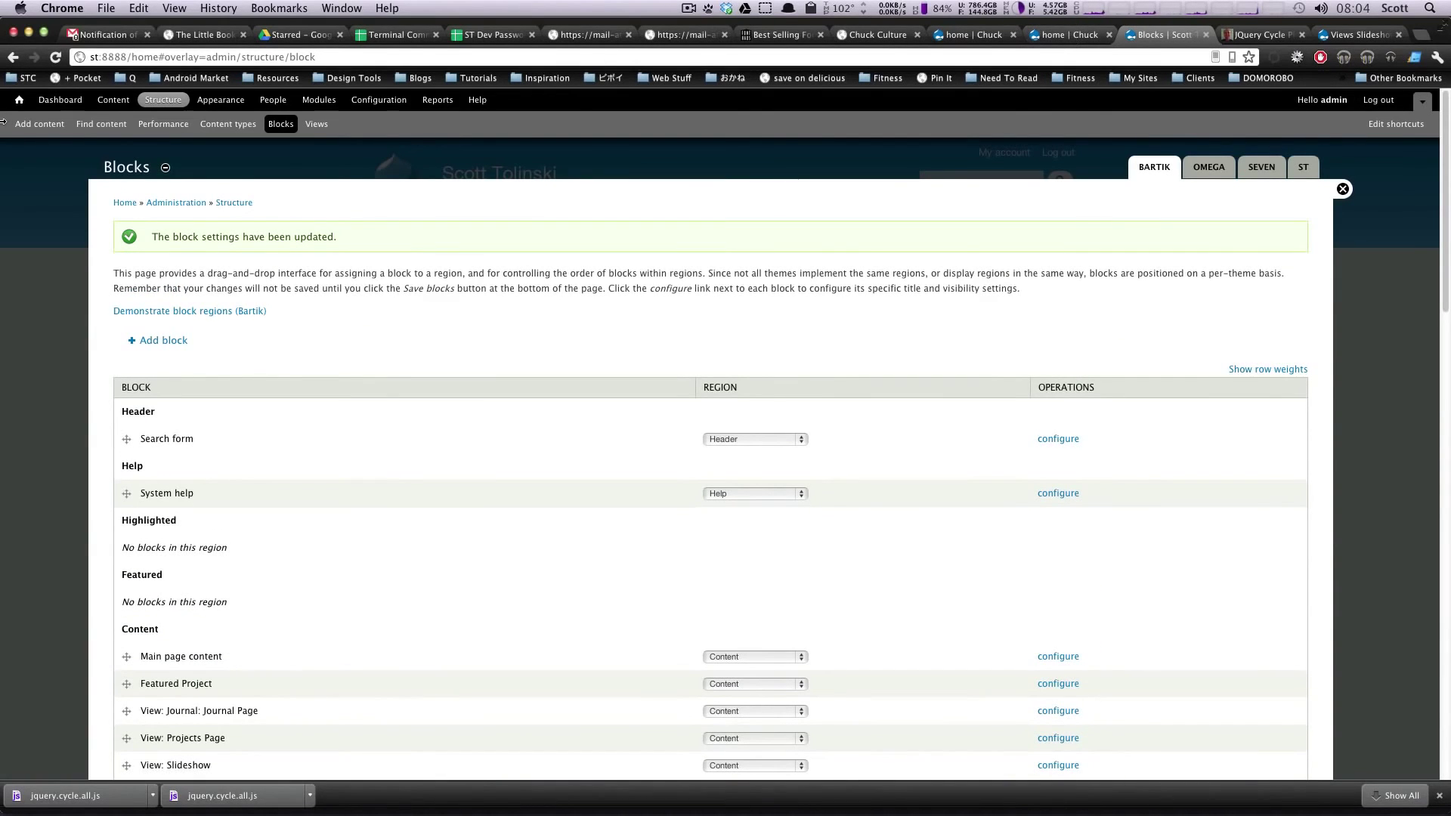
Go to the site's home page, check the Slideshow block, and open its view for editing.
{"action": "left_click", "coordinate": [19, 100]}
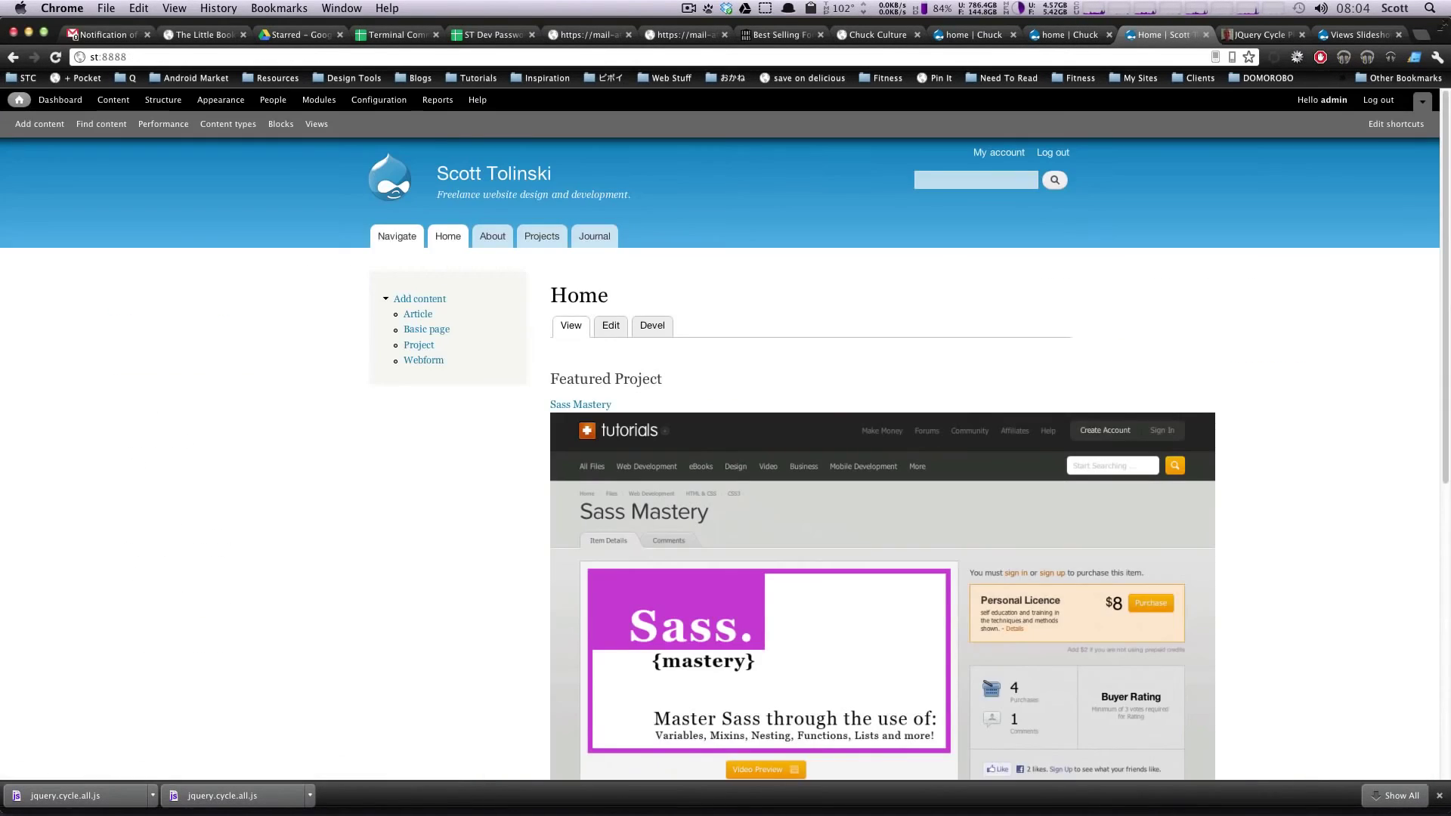
{"action": "scroll", "coordinate": [1234, 350], "scroll_direction": "down", "scroll_amount": 6}
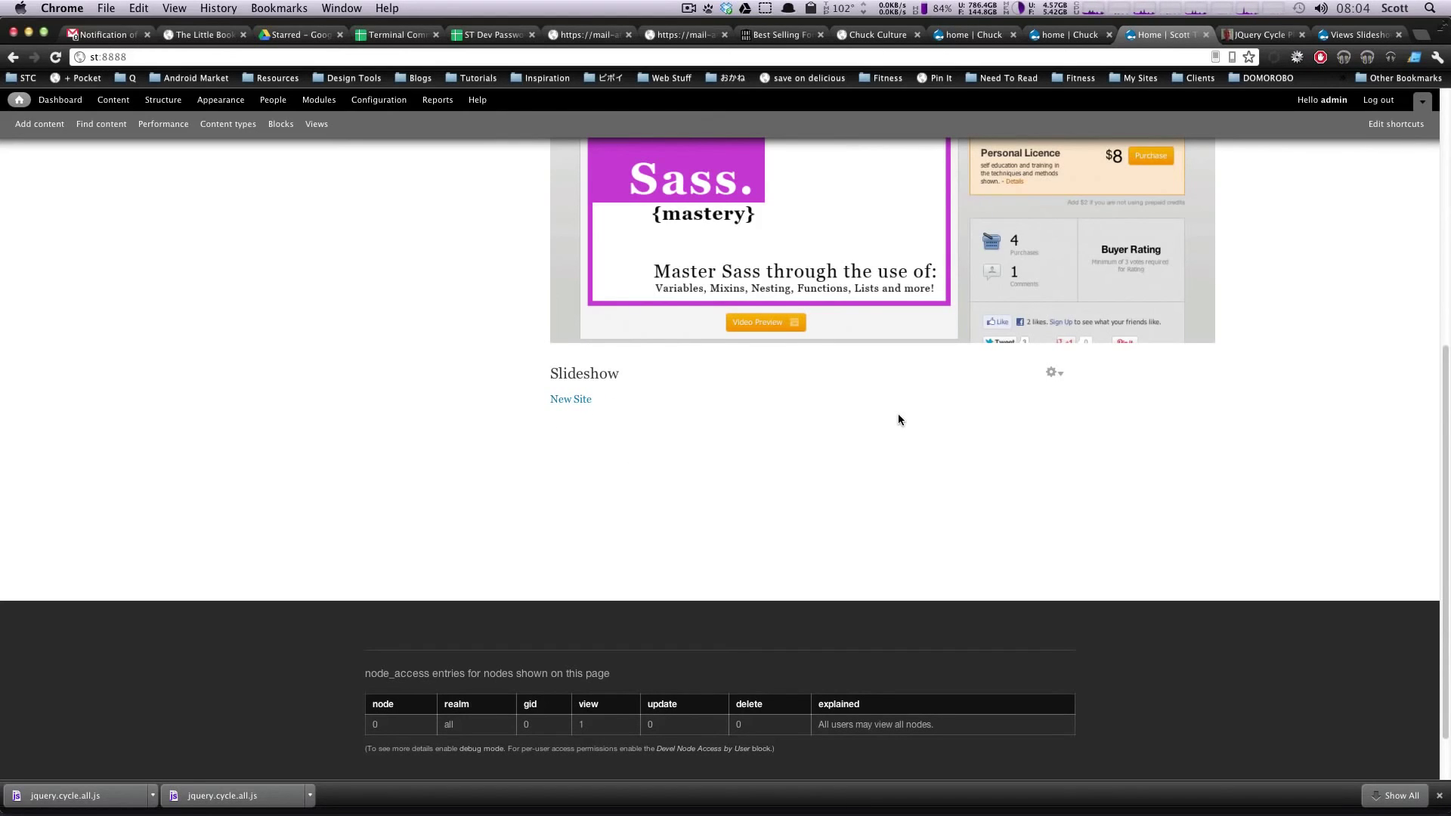
{"action": "left_click", "coordinate": [1052, 372]}
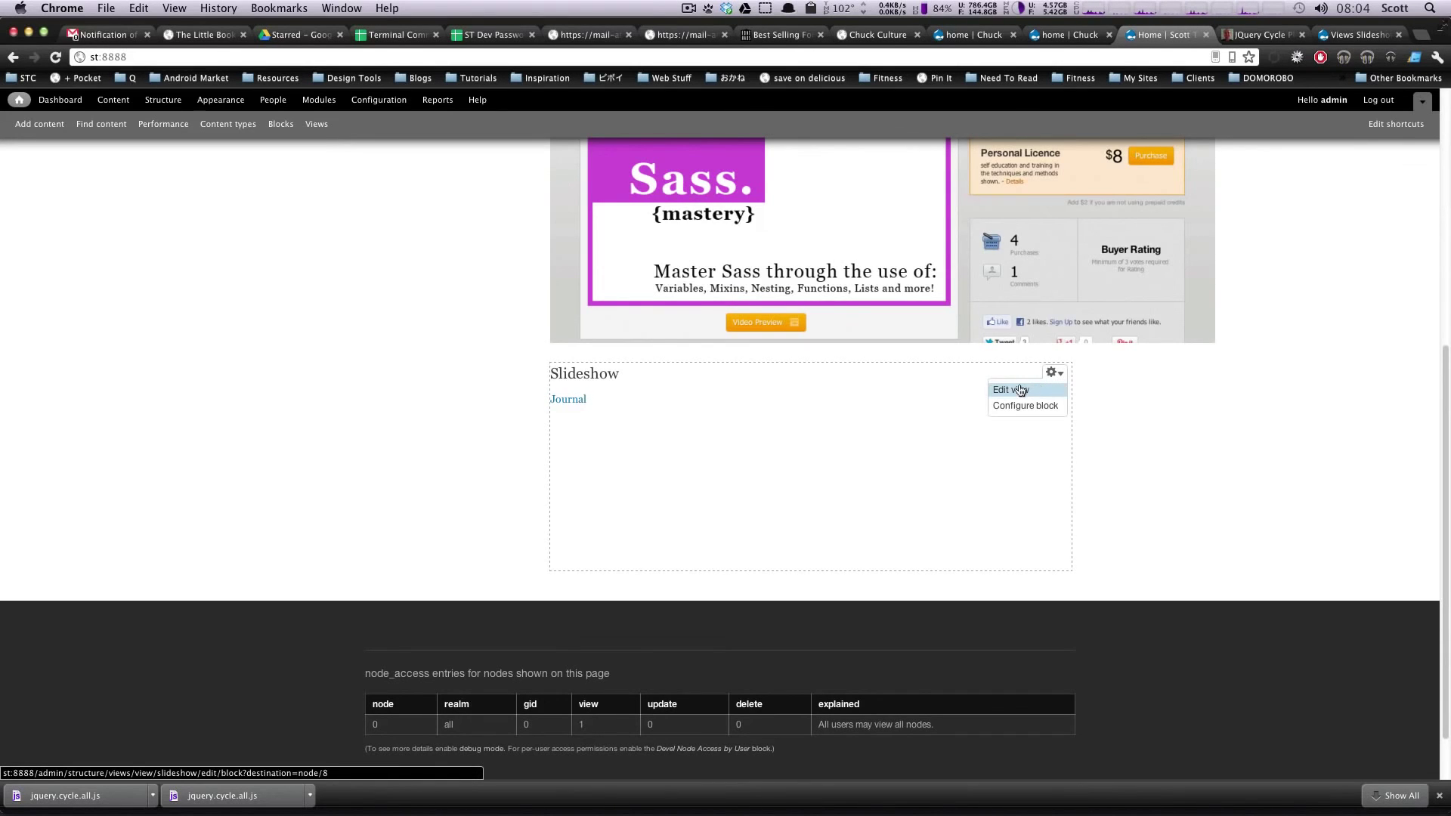
{"action": "left_click", "coordinate": [1021, 390]}
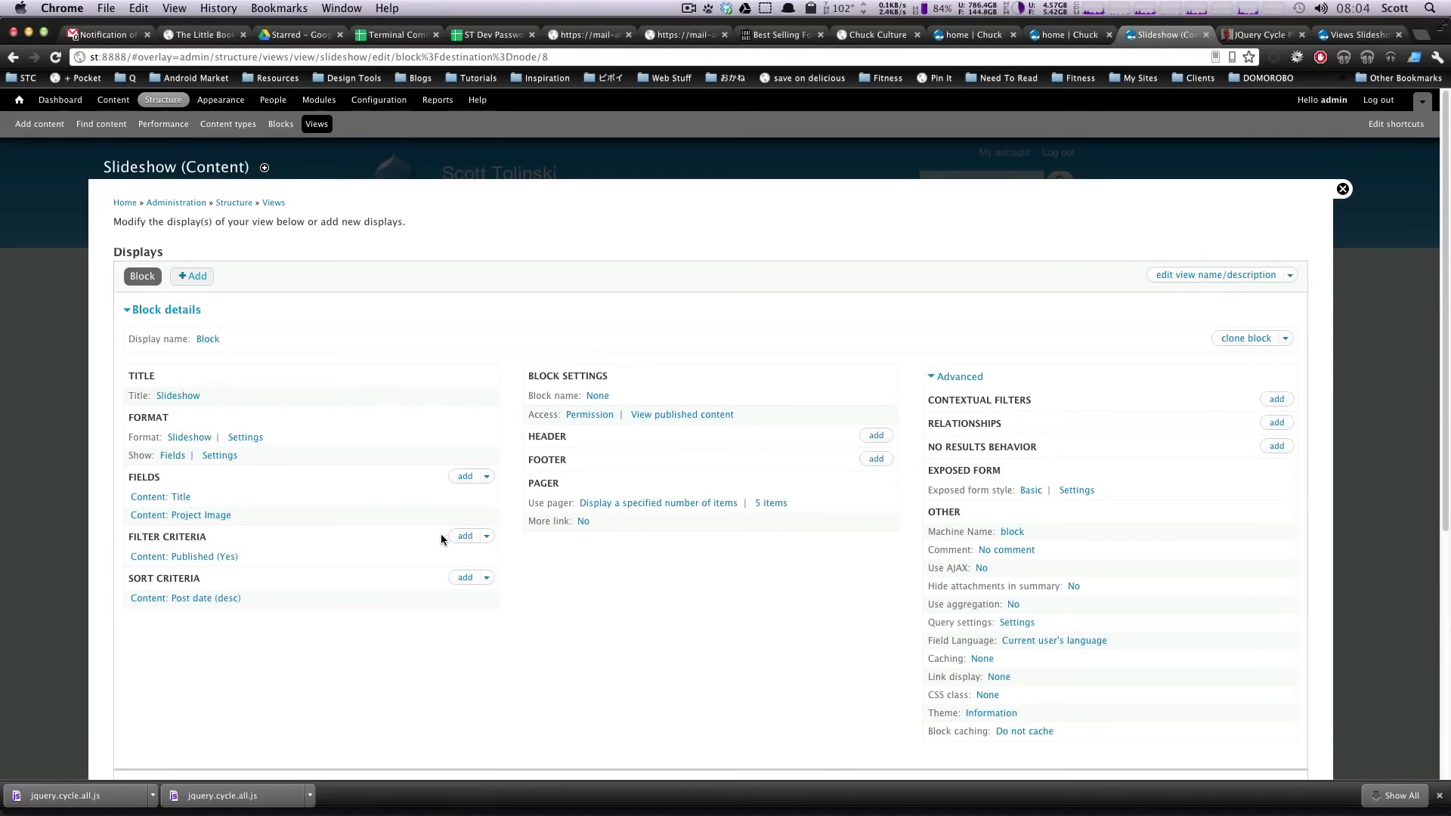
Add the Content: Type filter criterion to the Slideshow view for all displays.
{"action": "left_click", "coordinate": [465, 536]}
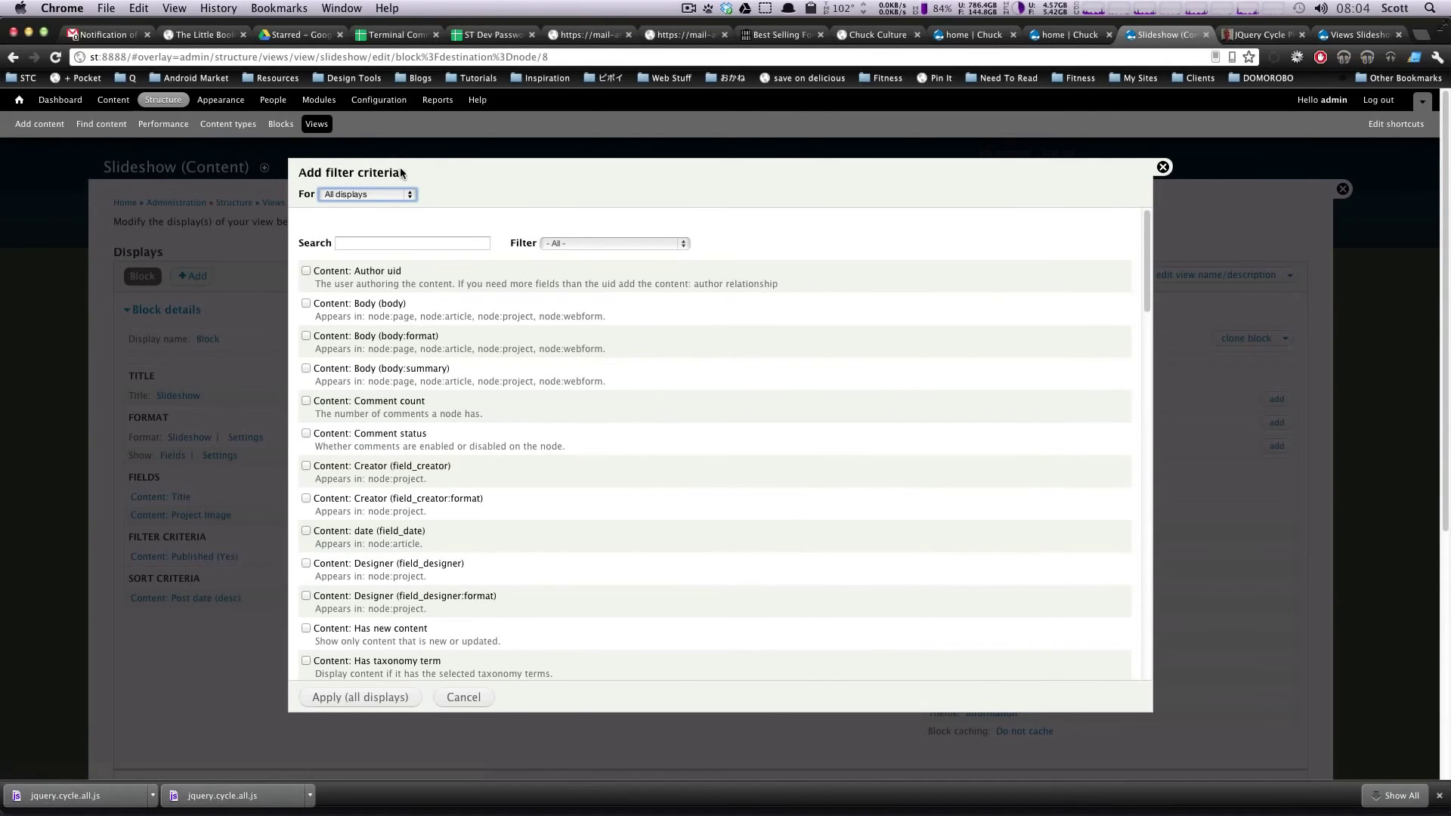
{"action": "left_click", "coordinate": [384, 241]}
{"action": "type", "text": "content"}
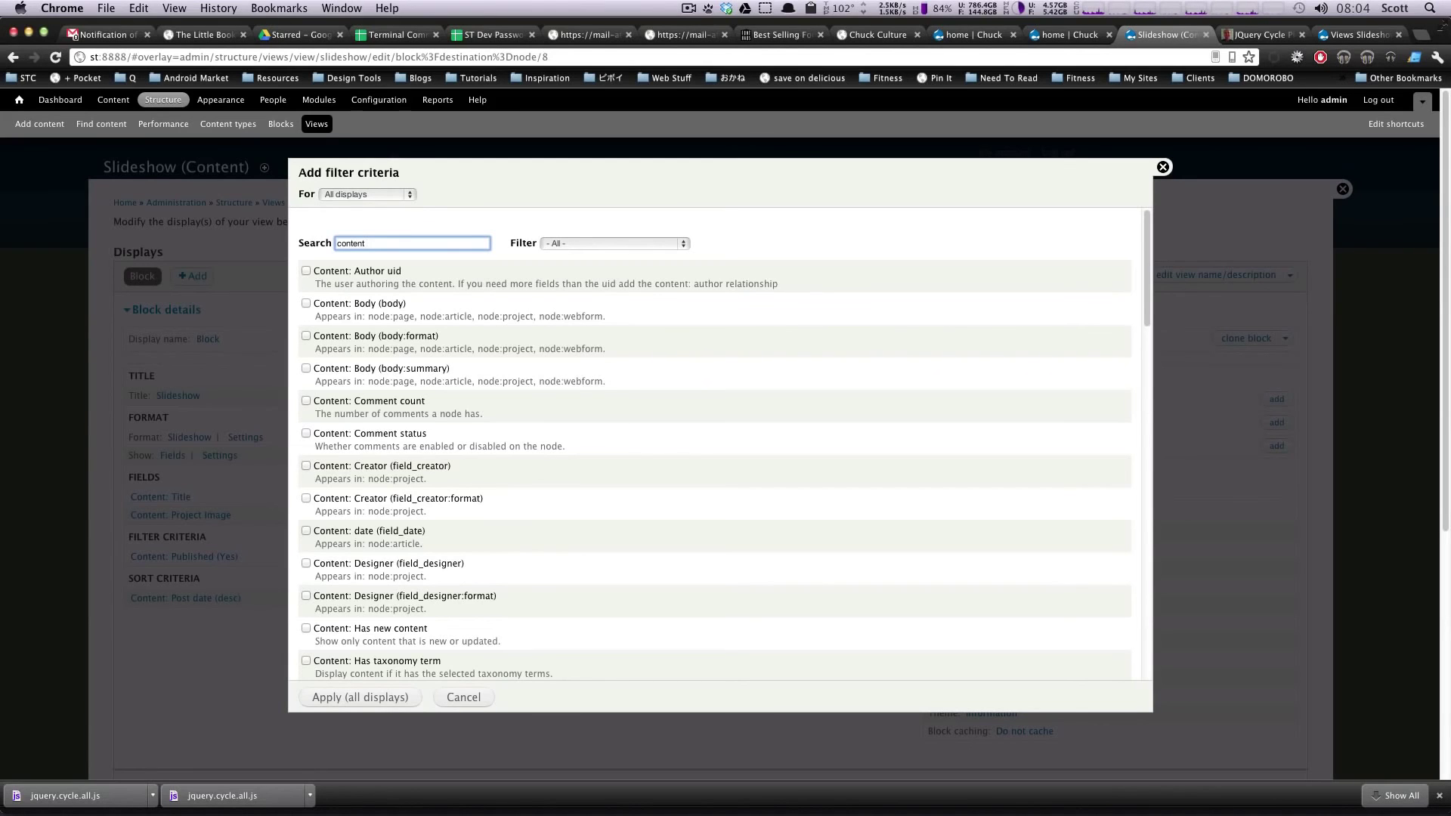
{"action": "key", "text": "super+a"}
{"action": "type", "text": "u"}
{"action": "key", "text": "BackSpace"}
{"action": "type", "text": "tu"}
{"action": "key", "text": "BackSpace"}
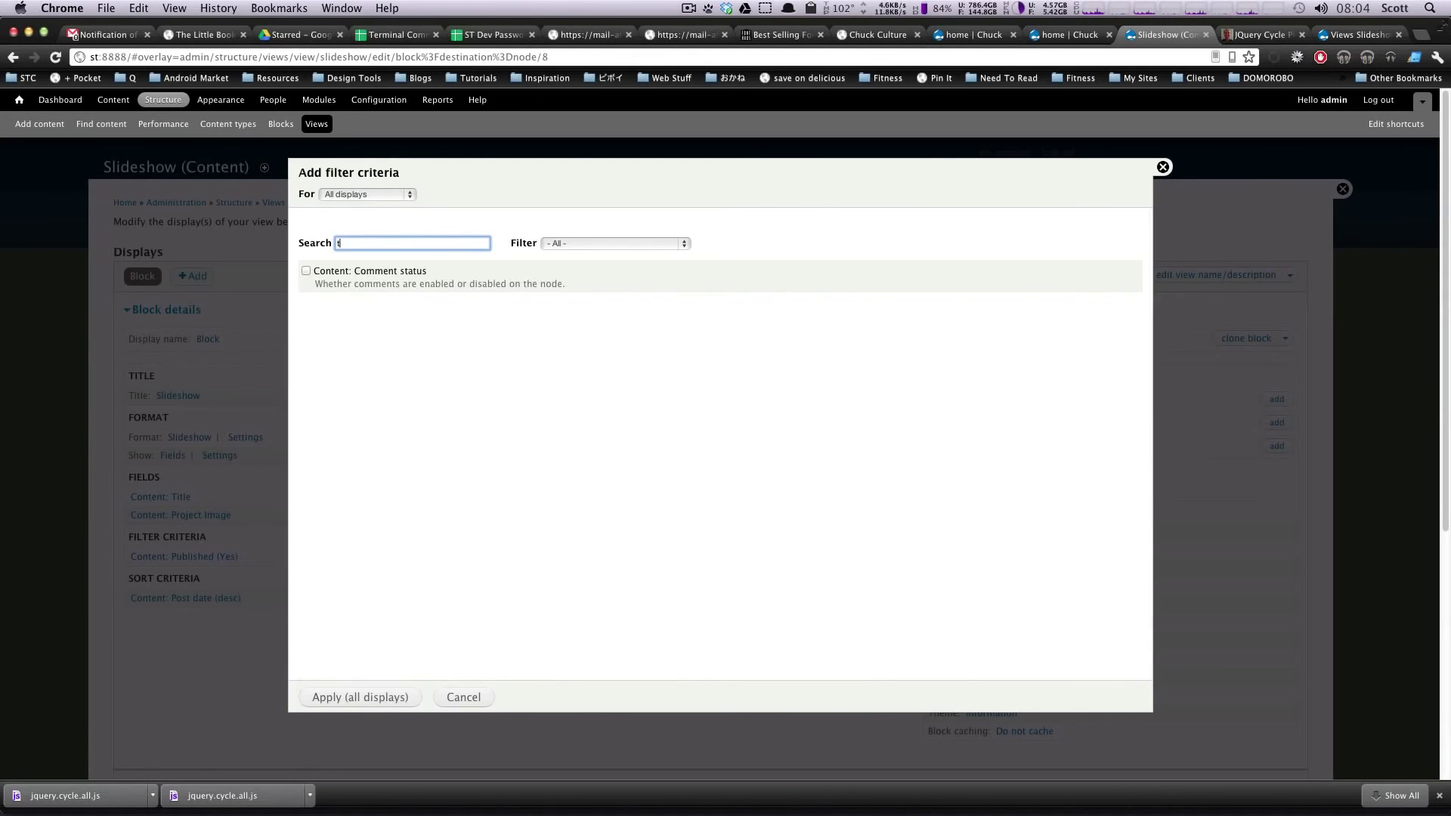
{"action": "type", "text": "ype"}
{"action": "left_click", "coordinate": [344, 336]}
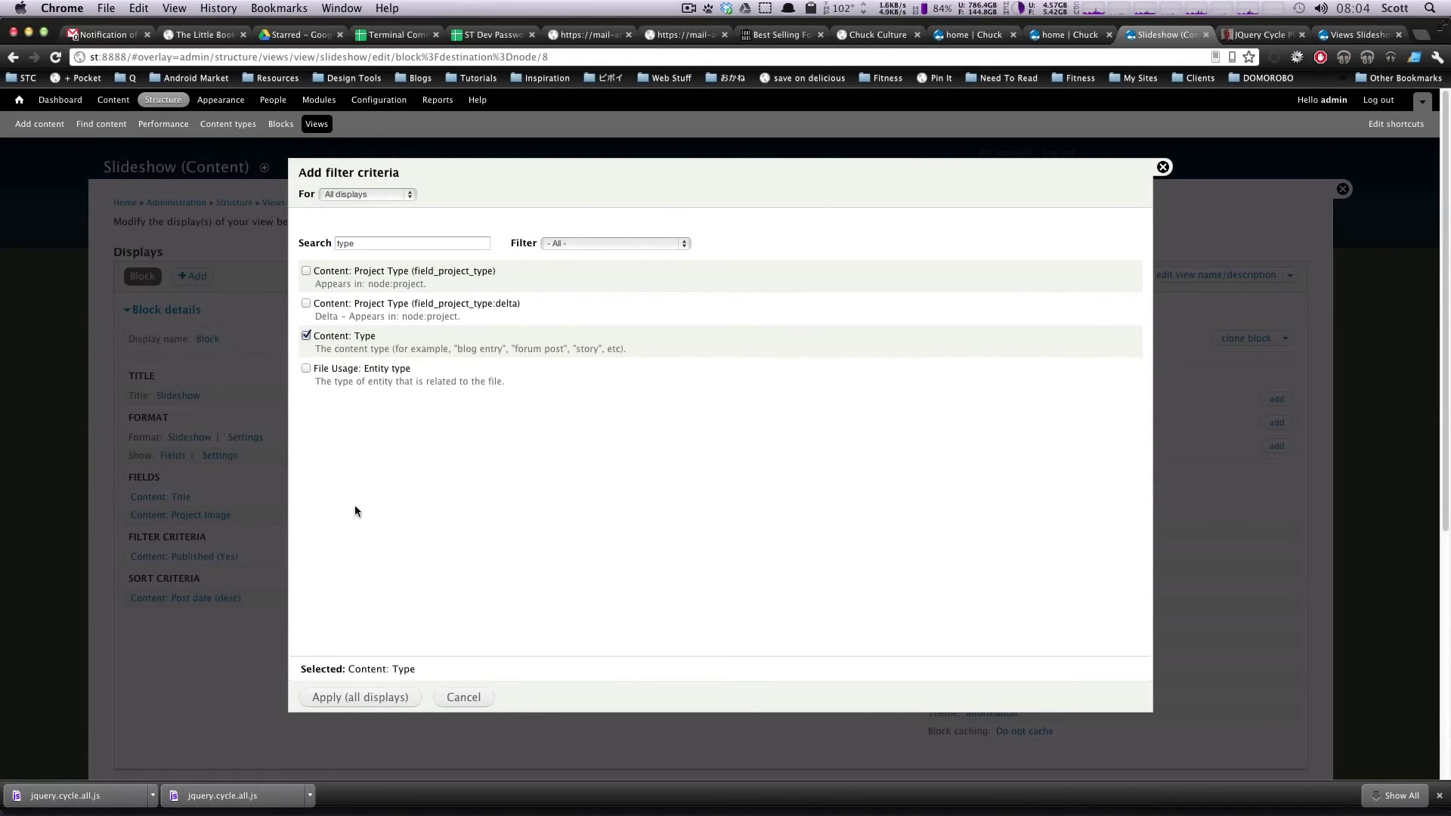
{"action": "left_click", "coordinate": [353, 697]}
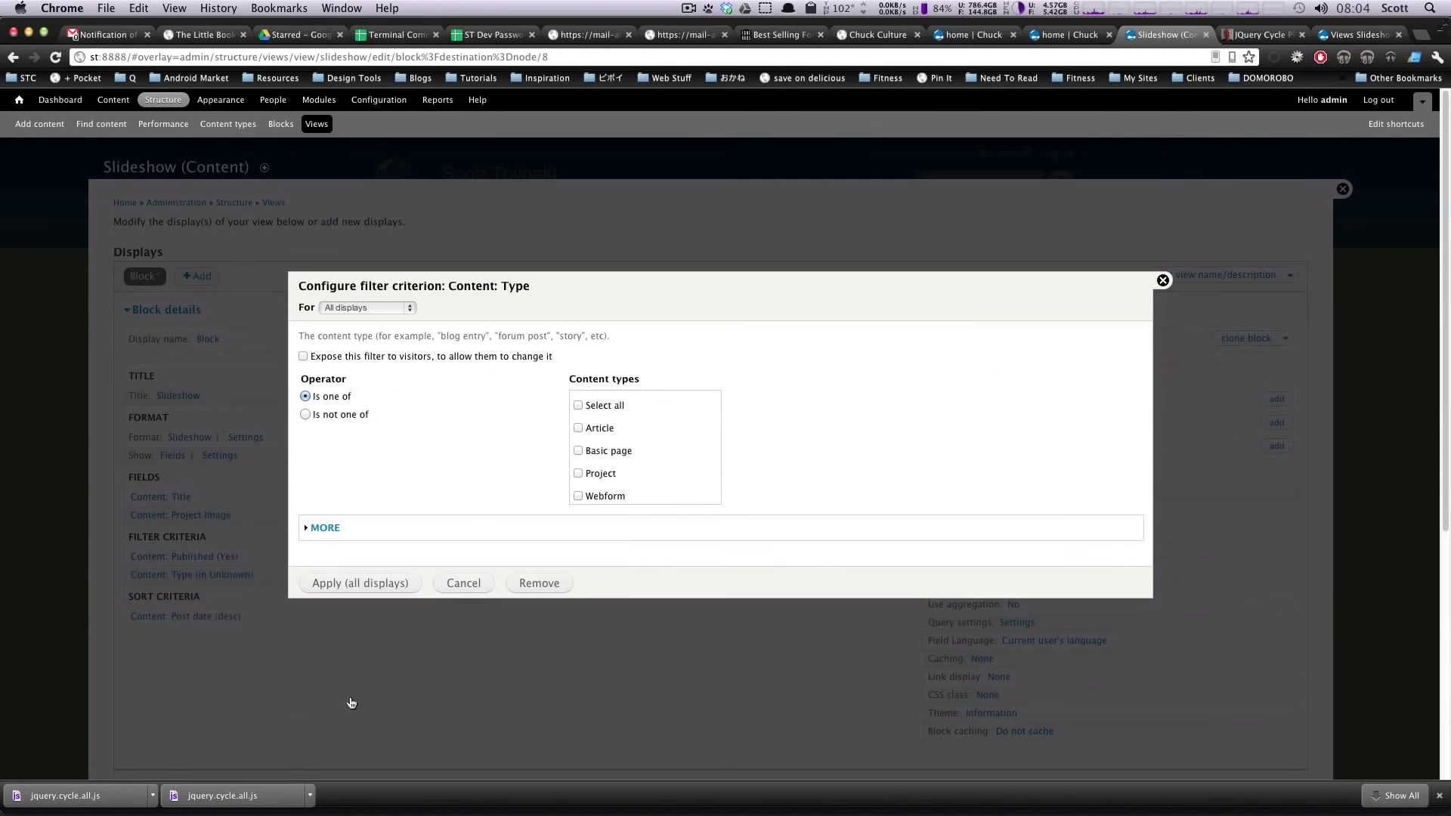
Limit the Content: Type filter to Project for all displays and check the slideshow in the view's preview.
{"action": "left_click", "coordinate": [338, 585]}
{"action": "scroll", "coordinate": [502, 542], "scroll_direction": "down", "scroll_amount": 10}
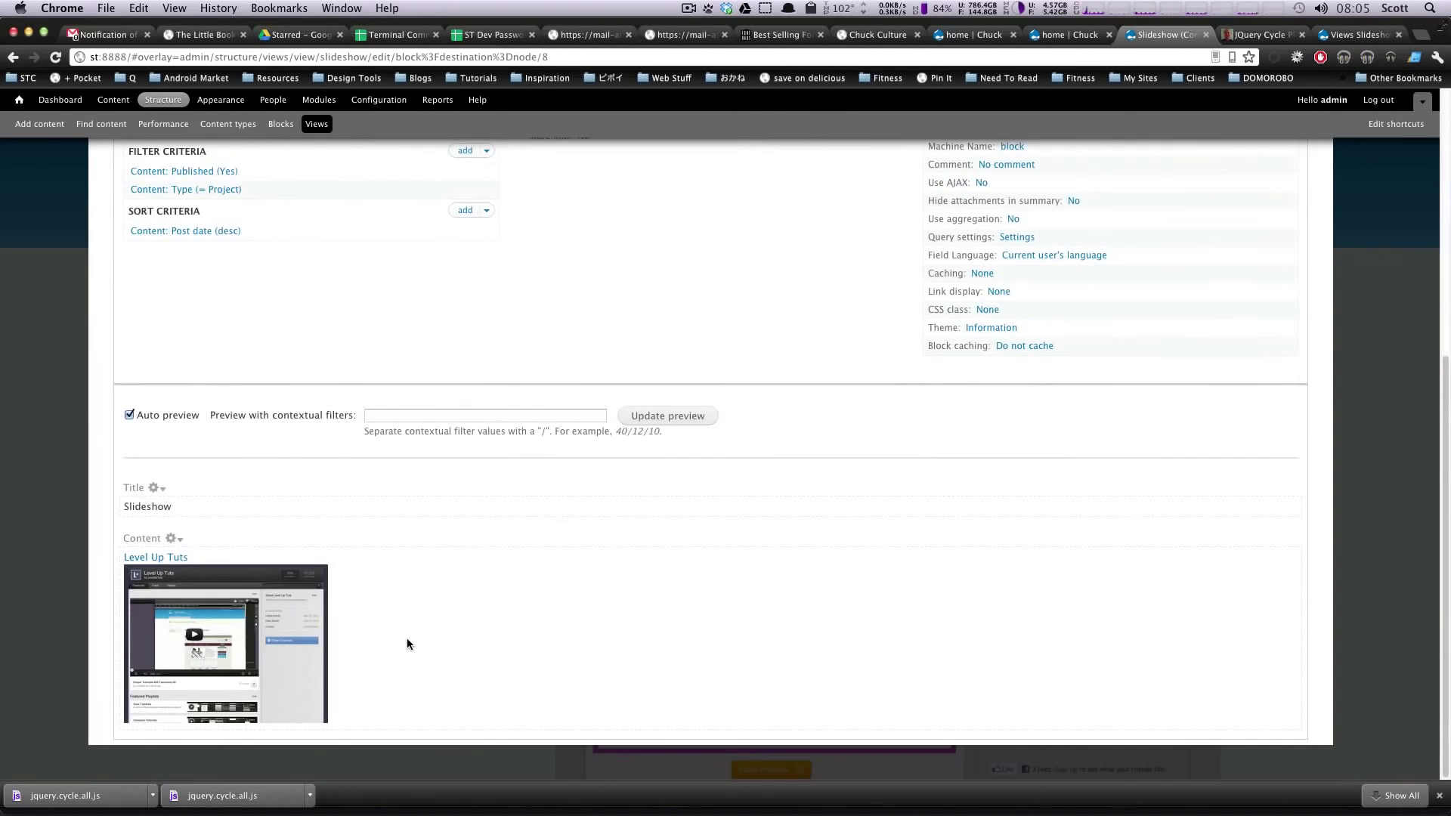
{"action": "scroll", "coordinate": [407, 638], "scroll_direction": "up", "scroll_amount": 6}
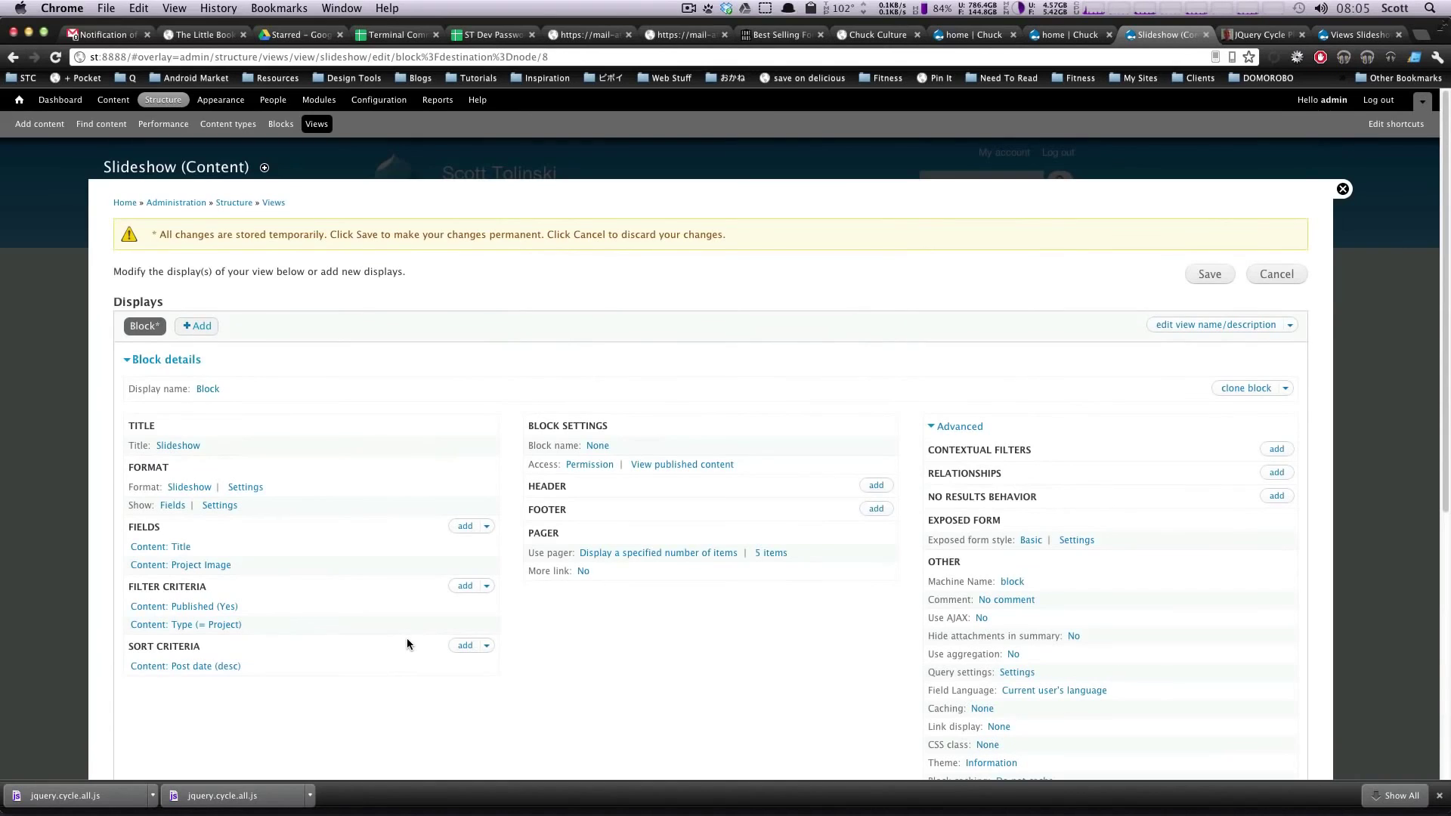
{"action": "scroll", "coordinate": [407, 638], "scroll_direction": "down", "scroll_amount": 1}
{"action": "scroll", "coordinate": [401, 632], "scroll_direction": "down", "scroll_amount": 7}
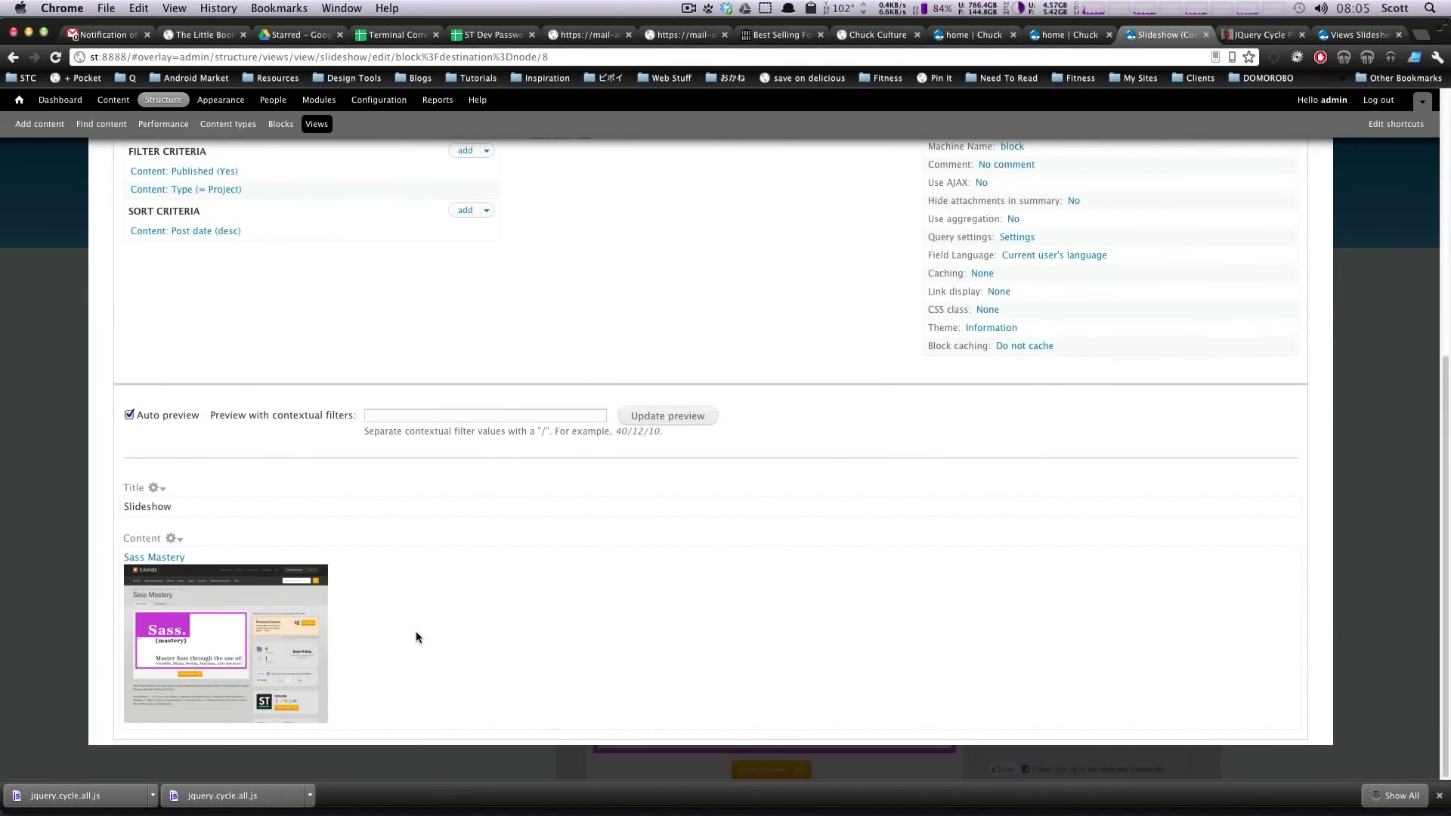